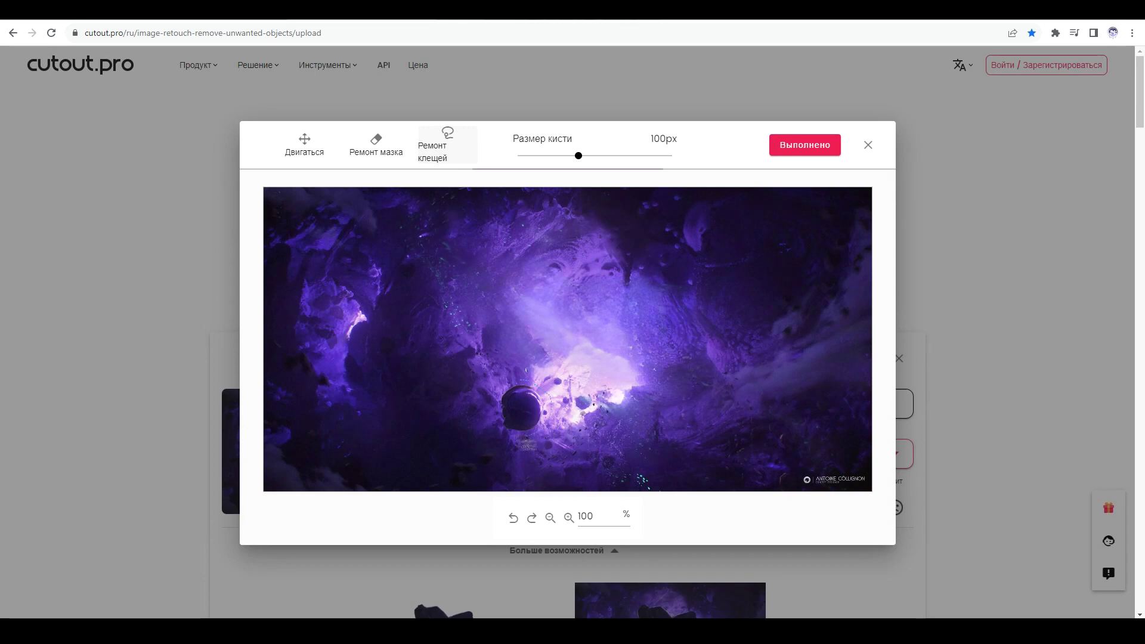
Step: Lasso the author's watermark in the image's lower-right corner to erase it and finish the retouch
{"action": "mouse_move", "coordinate": [802, 485]}
{"action": "left_mouse_down"}
{"action": "mouse_move", "coordinate": [864, 489]}
{"action": "mouse_move", "coordinate": [799, 483]}
{"action": "left_mouse_up"}
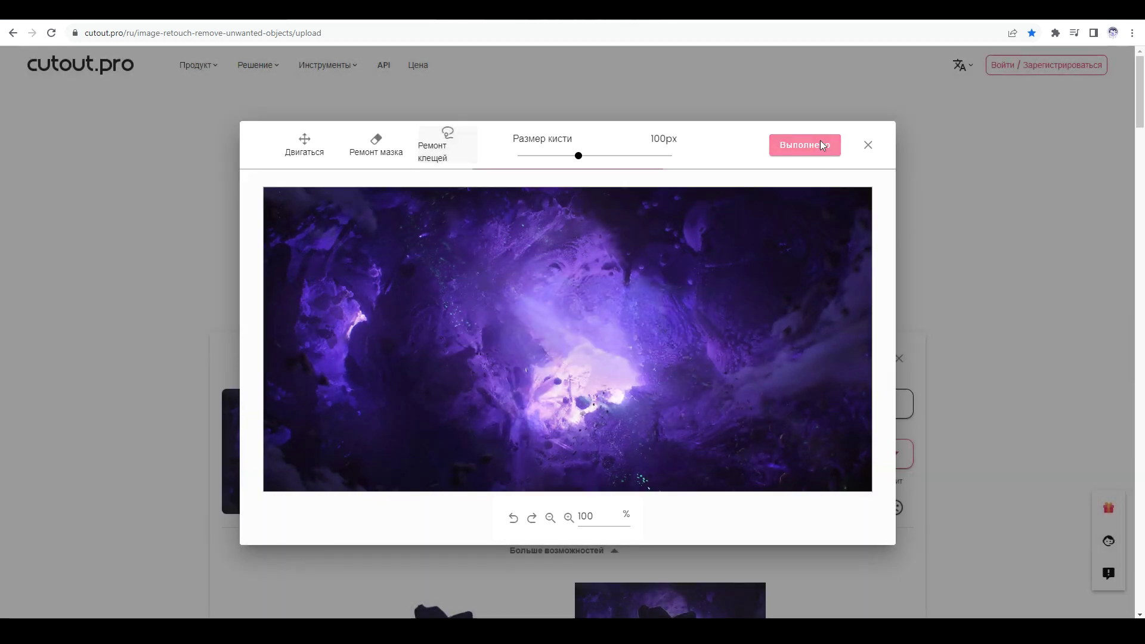
{"action": "left_click", "coordinate": [822, 146]}
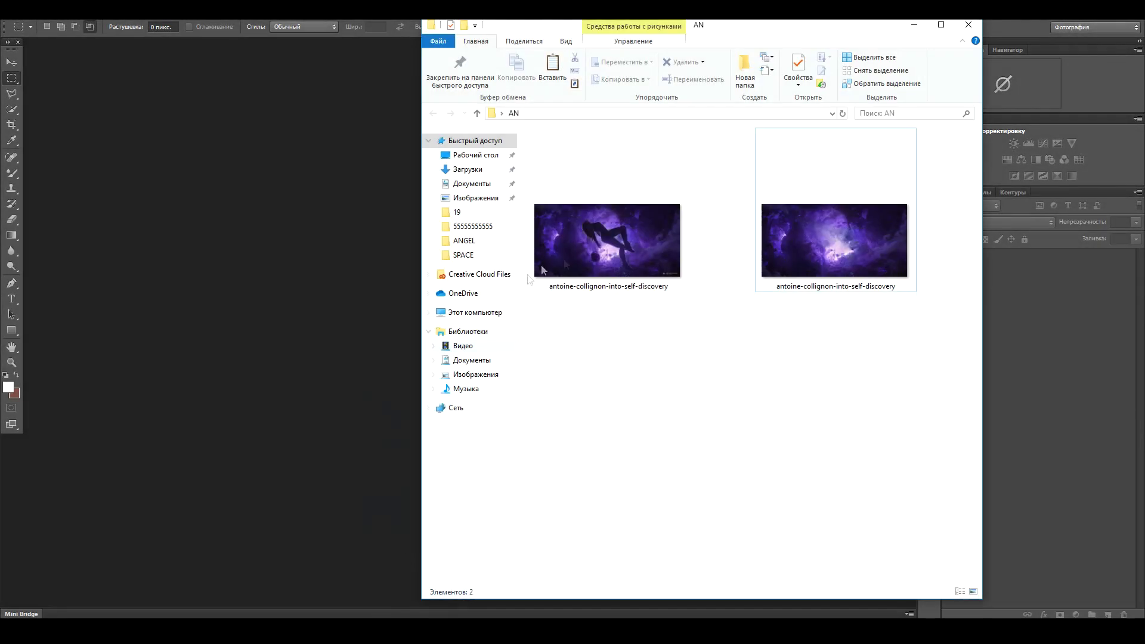
Step: Open the retouched background image in Photoshop and place the original picture with the floating figure over it as a new layer
{"action": "left_click_drag", "start_coordinate": [608, 240], "coordinate": [291, 301]}
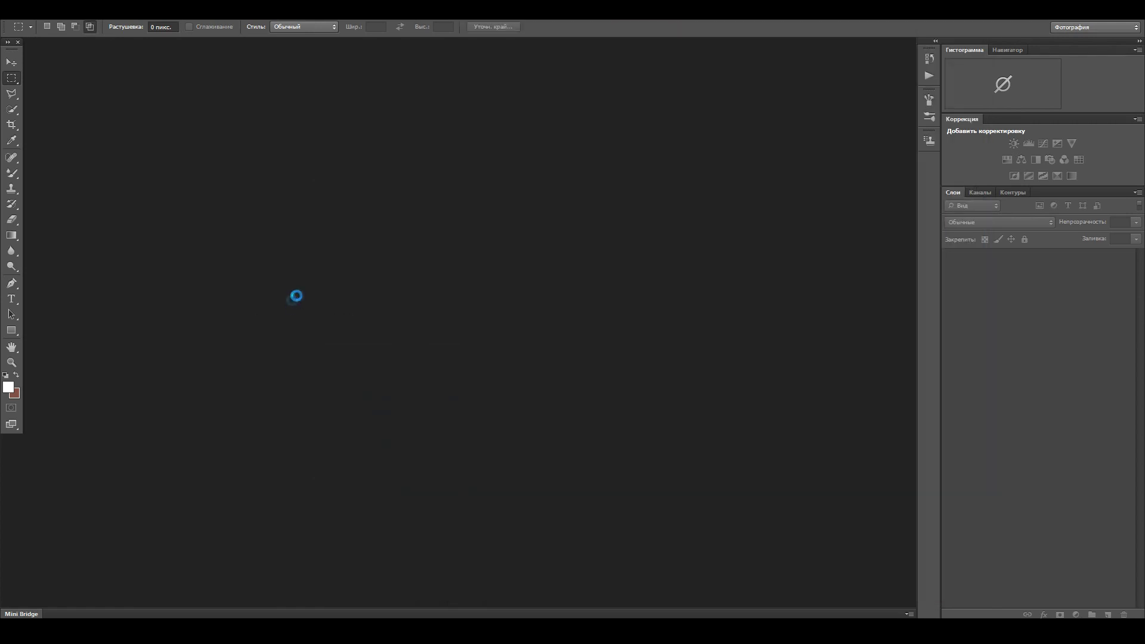
{"action": "key", "text": "alt+Tab"}
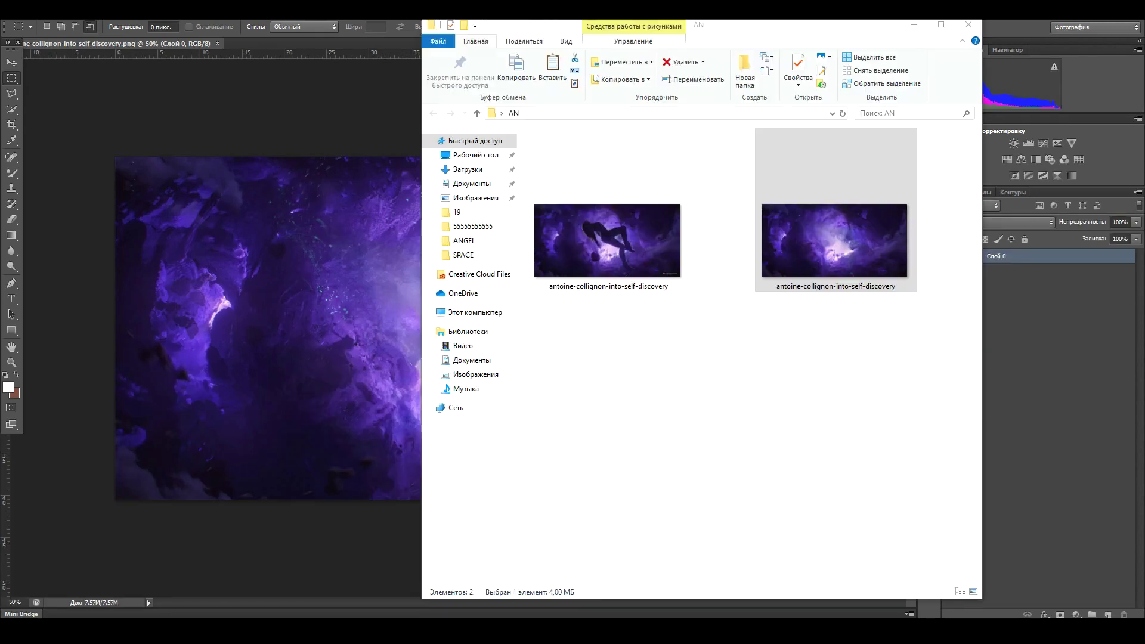
{"action": "left_click_drag", "start_coordinate": [615, 218], "coordinate": [314, 335]}
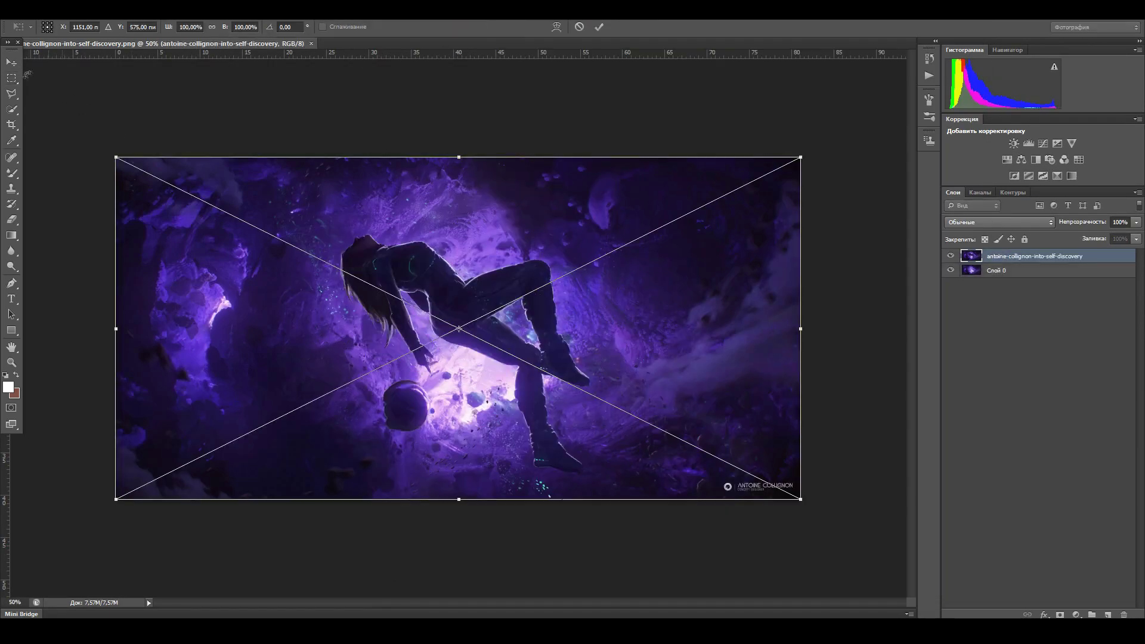
{"action": "left_click", "coordinate": [14, 62]}
{"action": "left_click", "coordinate": [497, 237]}
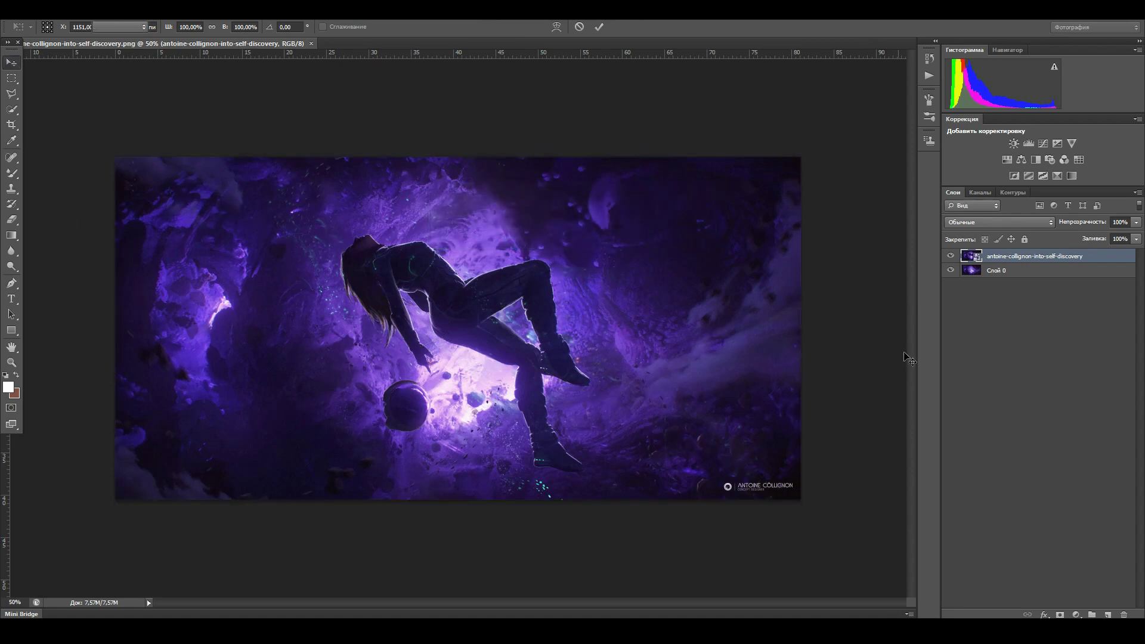
Step: Rasterize the placed image layer, then duplicate it and hide the original layer
{"action": "right_click", "coordinate": [1044, 257]}
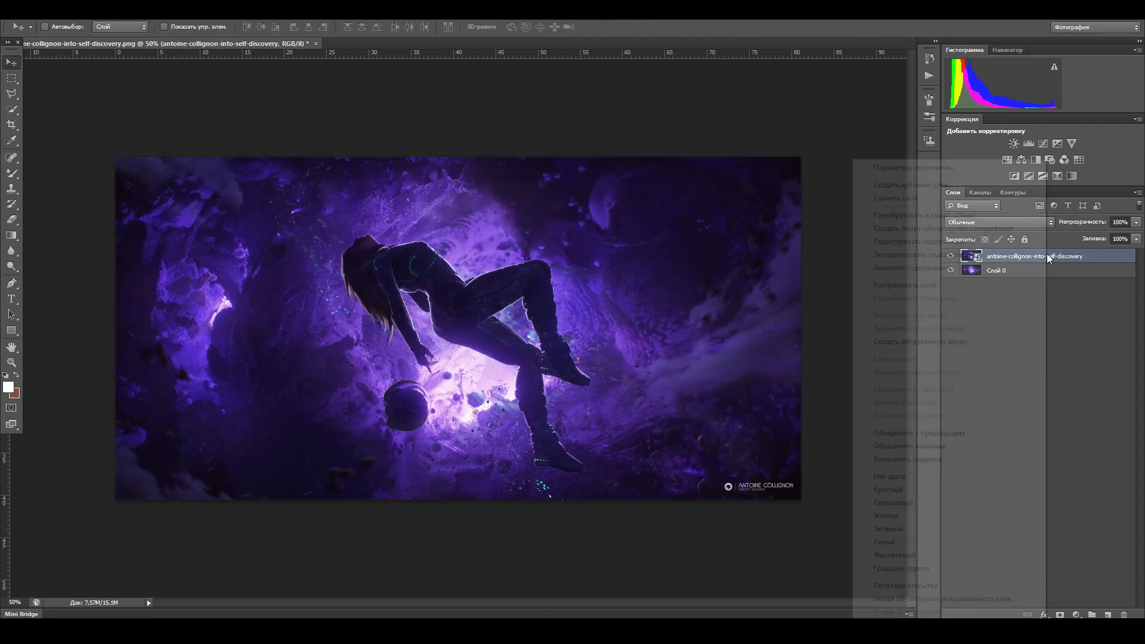
{"action": "left_click", "coordinate": [882, 281]}
{"action": "right_click", "coordinate": [1026, 261]}
{"action": "left_click", "coordinate": [888, 206]}
{"action": "key", "text": "Return"}
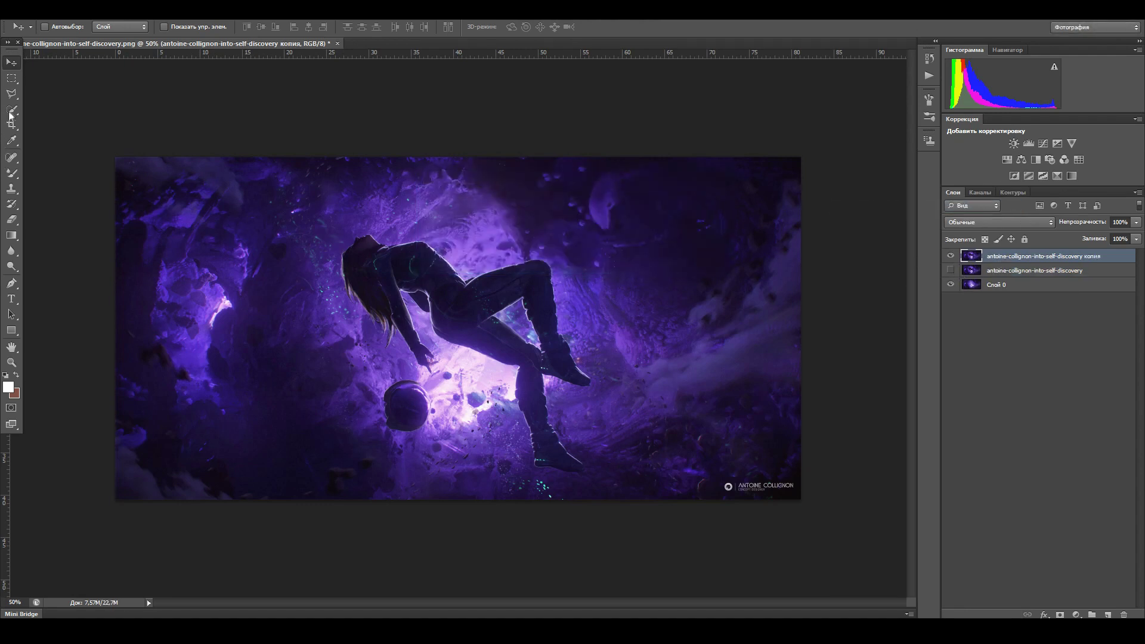
Step: Lasso loosely around the figure and helmet, copy the selection to a new layer and hide the full-image copy
{"action": "left_click", "coordinate": [10, 95]}
{"action": "left_click", "coordinate": [40, 92]}
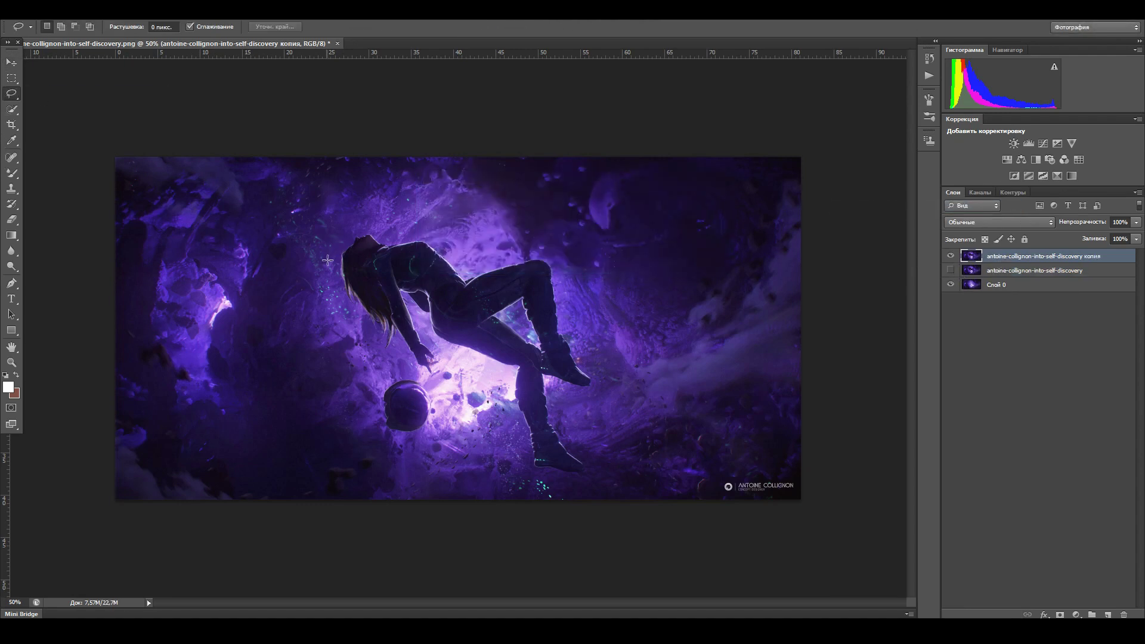
{"action": "mouse_move", "coordinate": [331, 263]}
{"action": "left_mouse_down"}
{"action": "mouse_move", "coordinate": [377, 415]}
{"action": "mouse_move", "coordinate": [448, 381]}
{"action": "mouse_move", "coordinate": [531, 470]}
{"action": "mouse_move", "coordinate": [568, 402]}
{"action": "mouse_move", "coordinate": [579, 290]}
{"action": "mouse_move", "coordinate": [378, 221]}
{"action": "mouse_move", "coordinate": [334, 259]}
{"action": "left_mouse_up"}
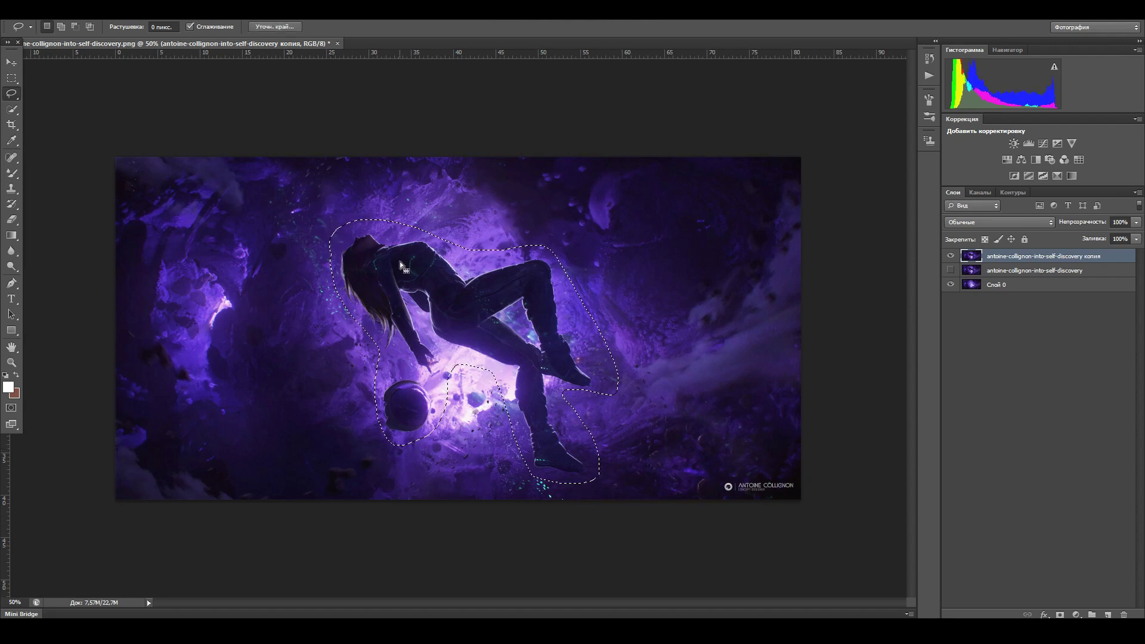
{"action": "right_click", "coordinate": [398, 260]}
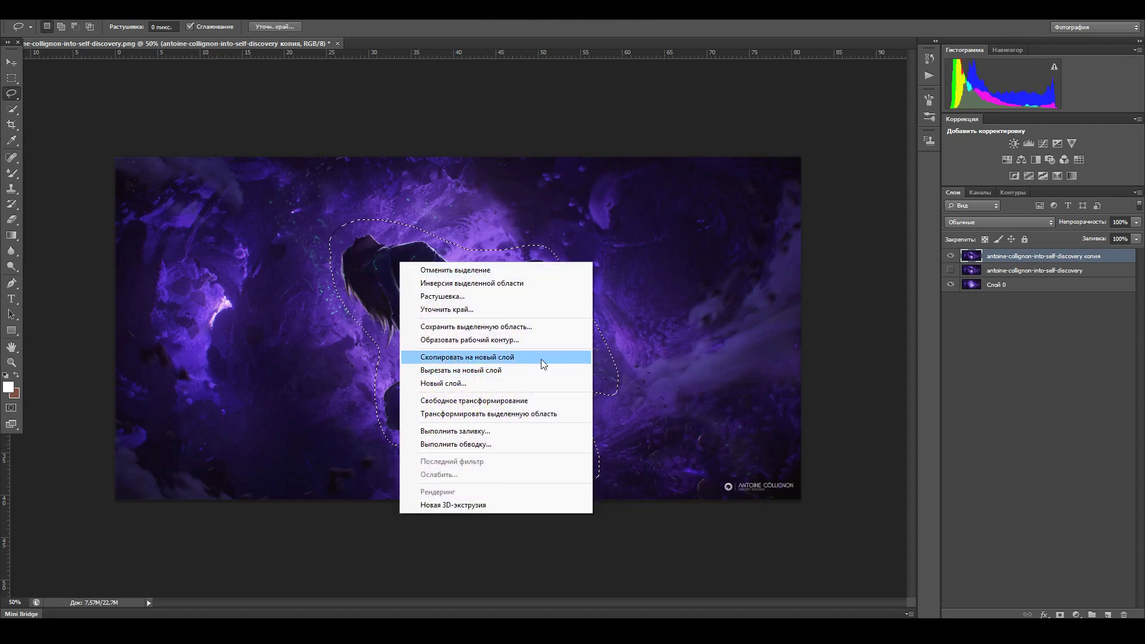
{"action": "left_click", "coordinate": [454, 357]}
{"action": "left_click", "coordinate": [951, 270]}
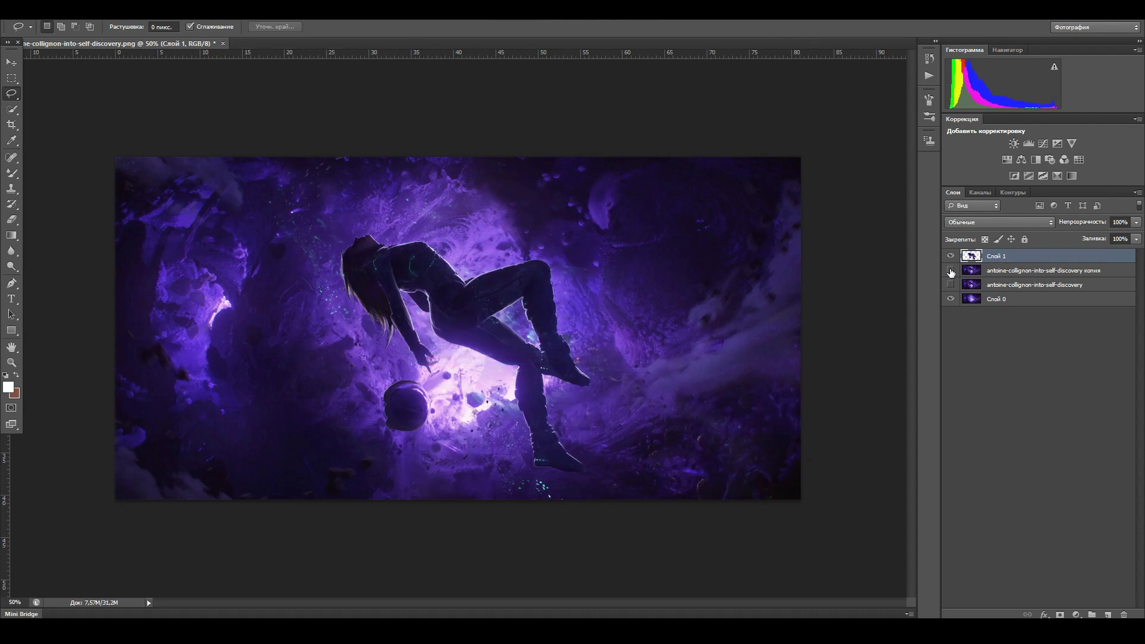
Step: Add a neutral dark grey solid color fill layer directly above Слой 0
{"action": "left_click", "coordinate": [1007, 299]}
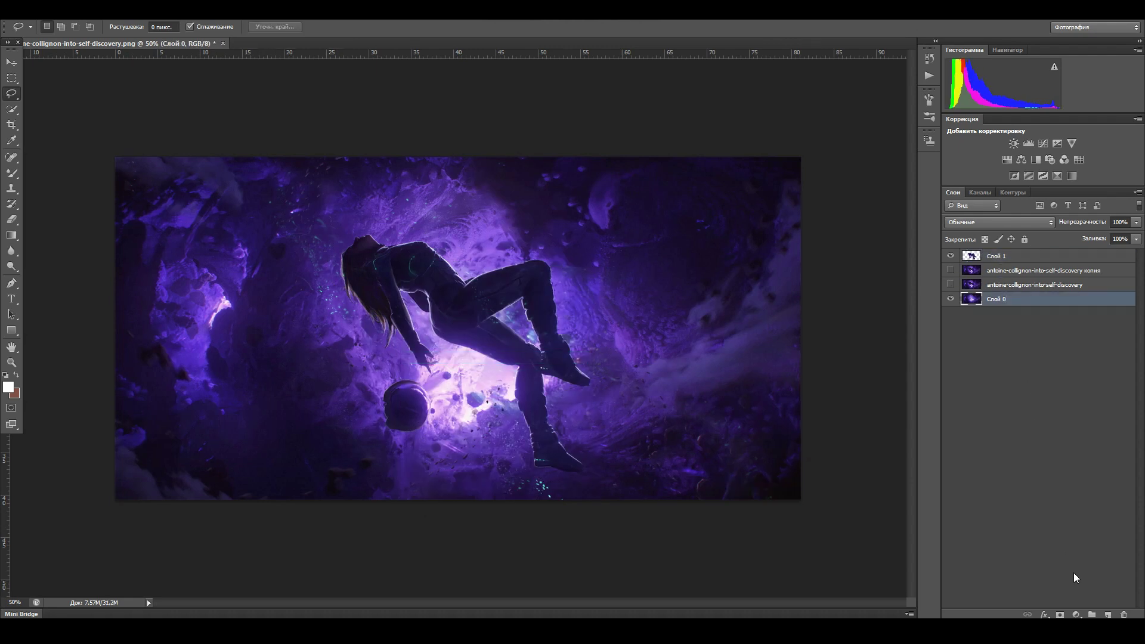
{"action": "left_click", "coordinate": [1077, 614]}
{"action": "left_click", "coordinate": [990, 353]}
{"action": "left_click_drag", "start_coordinate": [837, 456], "coordinate": [781, 463]}
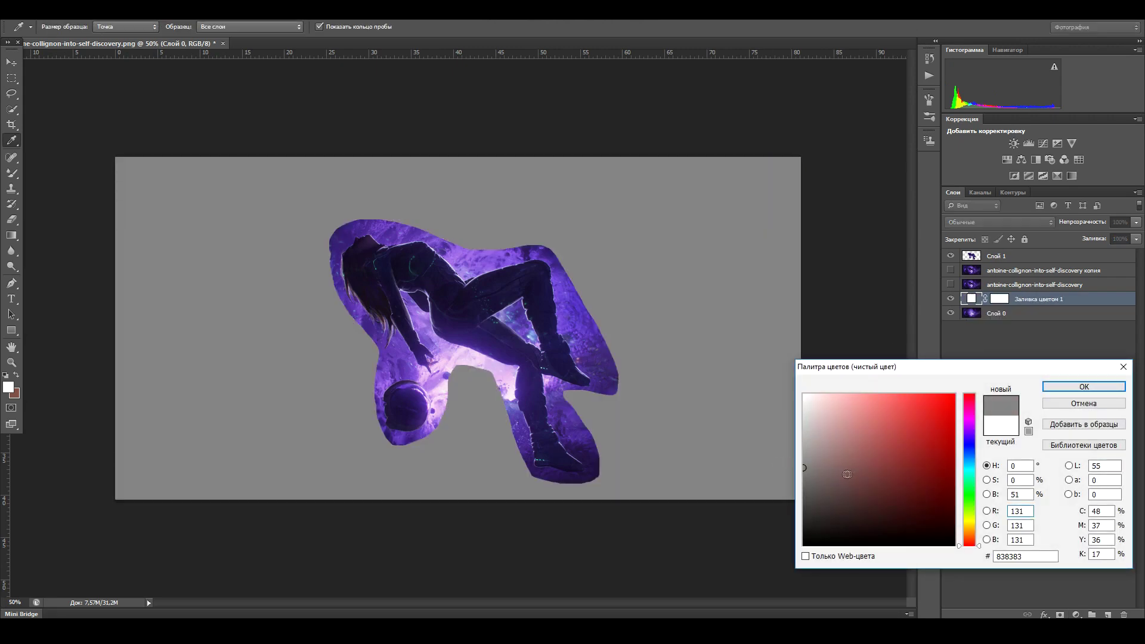
{"action": "left_click_drag", "start_coordinate": [849, 474], "coordinate": [798, 486]}
{"action": "left_click", "coordinate": [1068, 388]}
{"action": "key", "text": "l"}
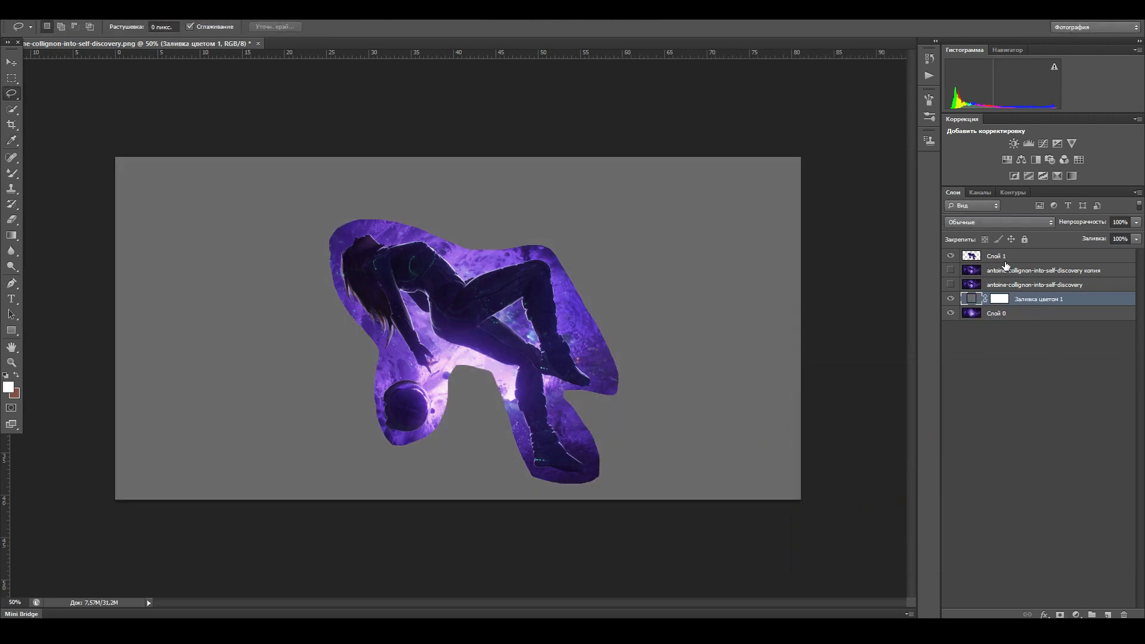
Step: Lasso the helmet on Слой 1 and cut it to a new layer
{"action": "left_click", "coordinate": [1005, 260]}
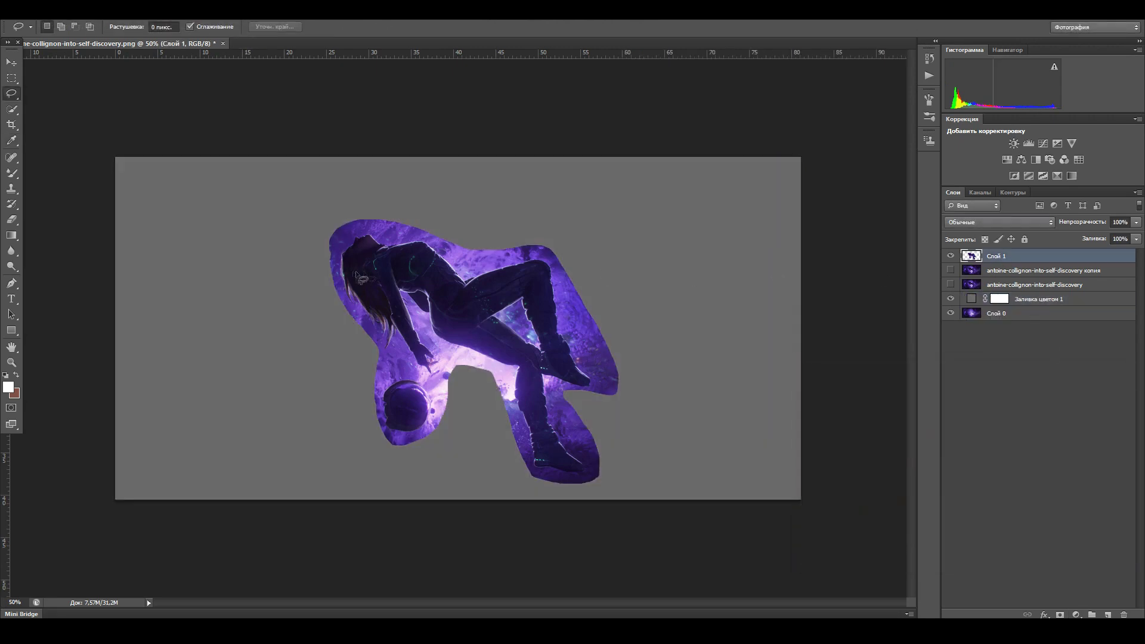
{"action": "left_click_drag", "start_coordinate": [415, 382], "coordinate": [415, 382]}
{"action": "left_click", "coordinate": [365, 385]}
{"action": "left_click_drag", "start_coordinate": [366, 411], "coordinate": [366, 410]}
{"action": "right_click", "coordinate": [399, 381]}
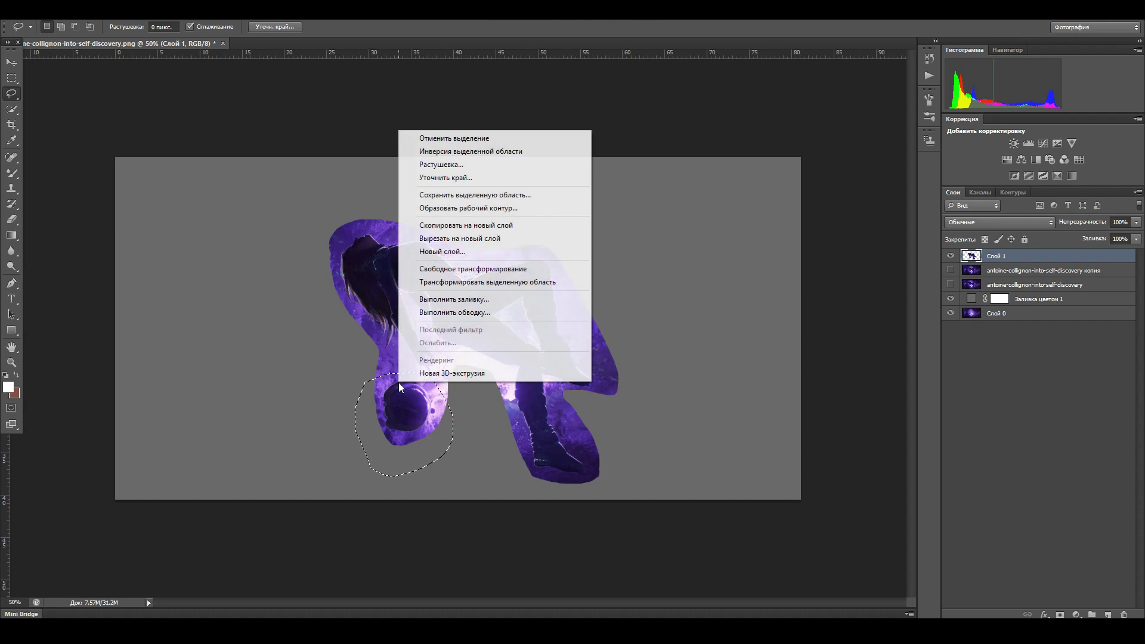
{"action": "left_click", "coordinate": [425, 240]}
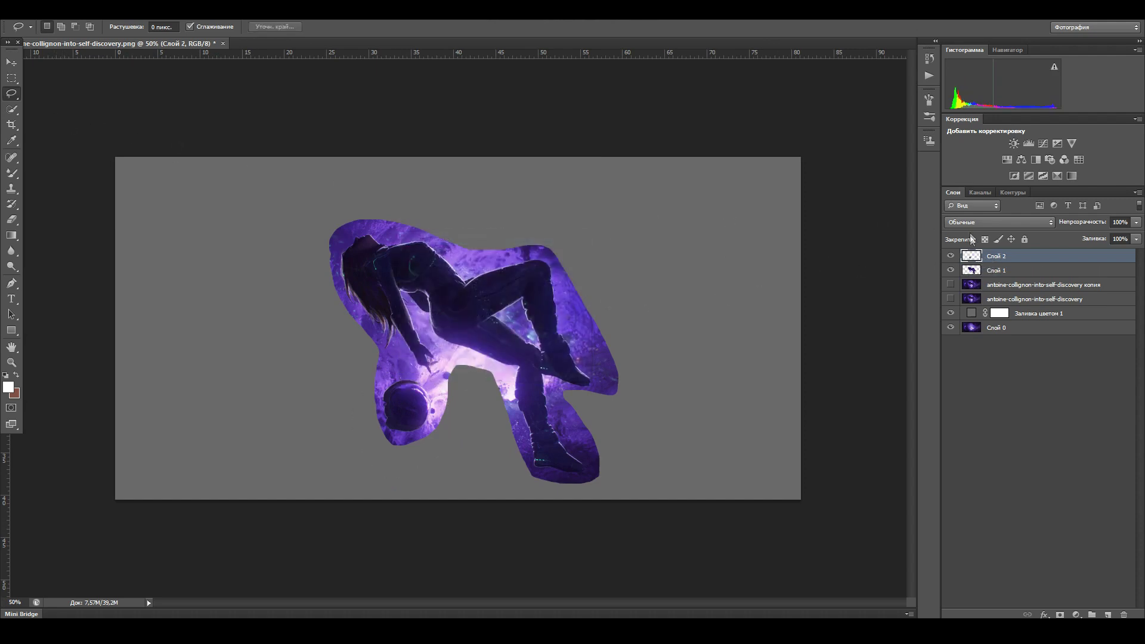
Step: Hide Слой 1 and outline the helmet precisely with the Polygonal Lasso
{"action": "left_click", "coordinate": [950, 270]}
{"action": "right_click", "coordinate": [20, 94]}
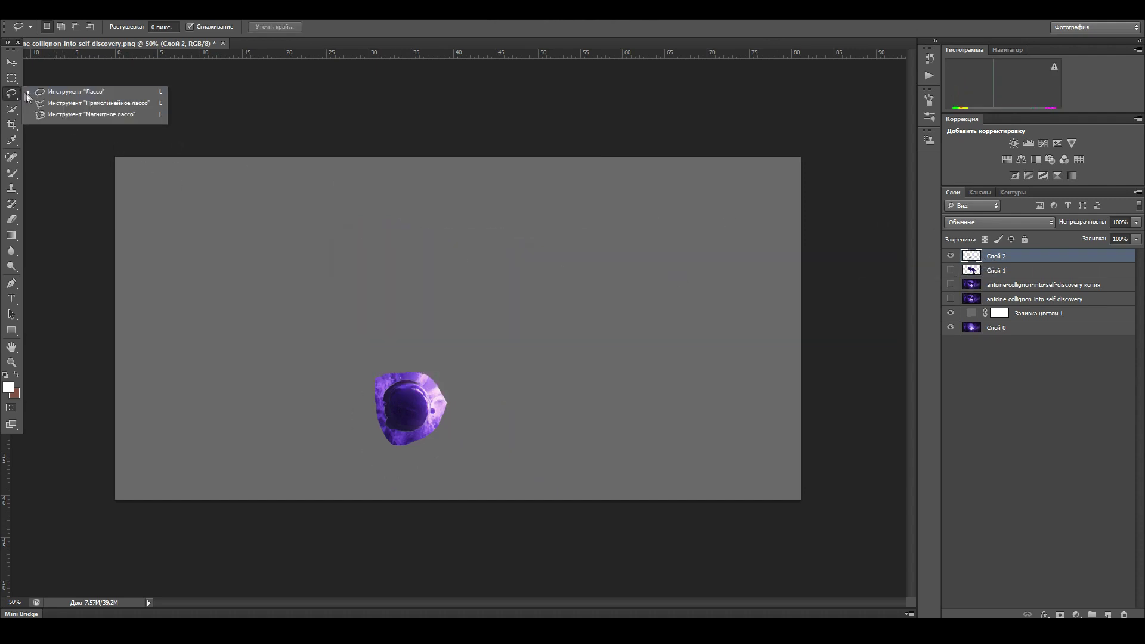
{"action": "left_click", "coordinate": [119, 103]}
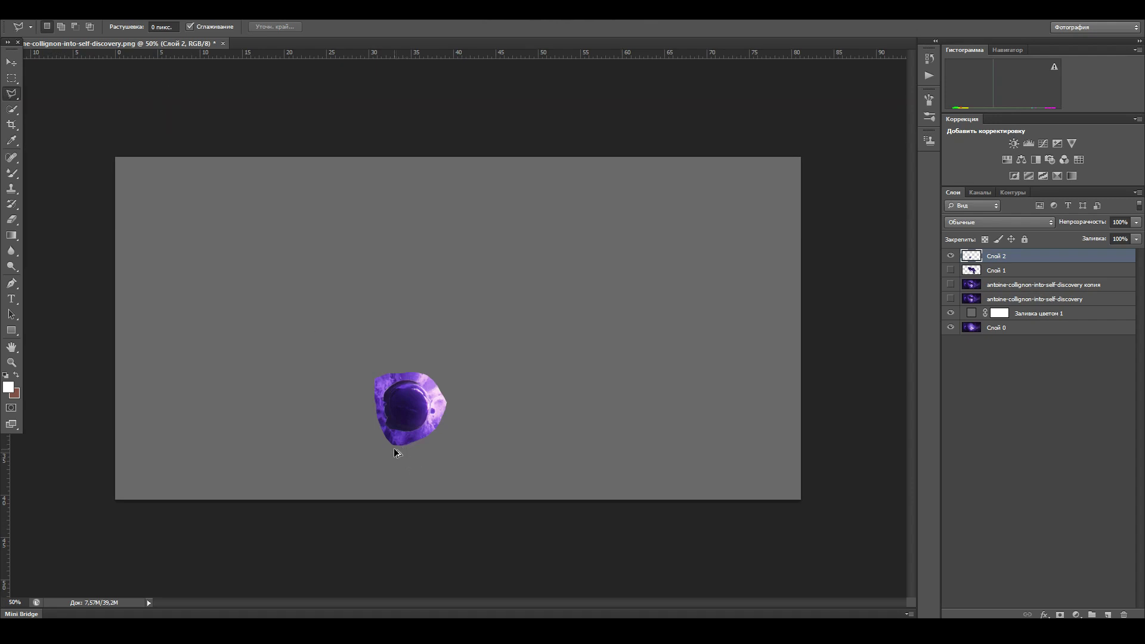
{"action": "scroll", "coordinate": [395, 450], "scroll_direction": "up", "scroll_amount": 10}
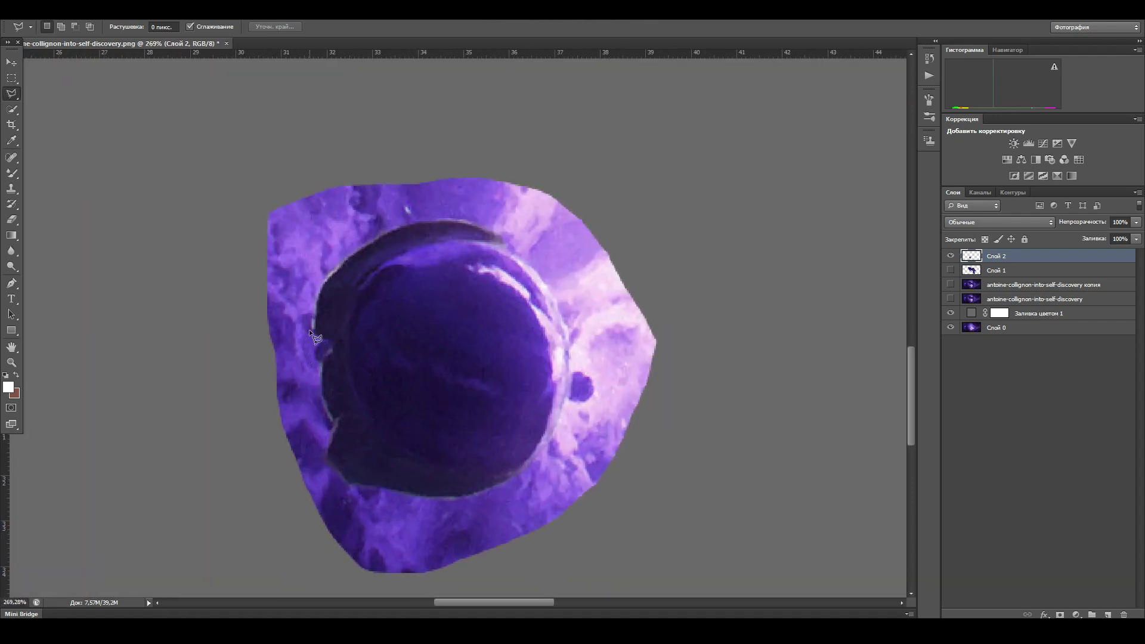
{"action": "left_click", "coordinate": [376, 237]}
{"action": "left_click", "coordinate": [406, 224]}
{"action": "left_click", "coordinate": [441, 220]}
{"action": "left_click", "coordinate": [569, 333]}
{"action": "left_click", "coordinate": [347, 484]}
{"action": "left_click", "coordinate": [323, 459]}
{"action": "left_click", "coordinate": [335, 425]}
{"action": "left_click", "coordinate": [322, 399]}
{"action": "left_click", "coordinate": [324, 356]}
{"action": "left_click", "coordinate": [330, 342]}
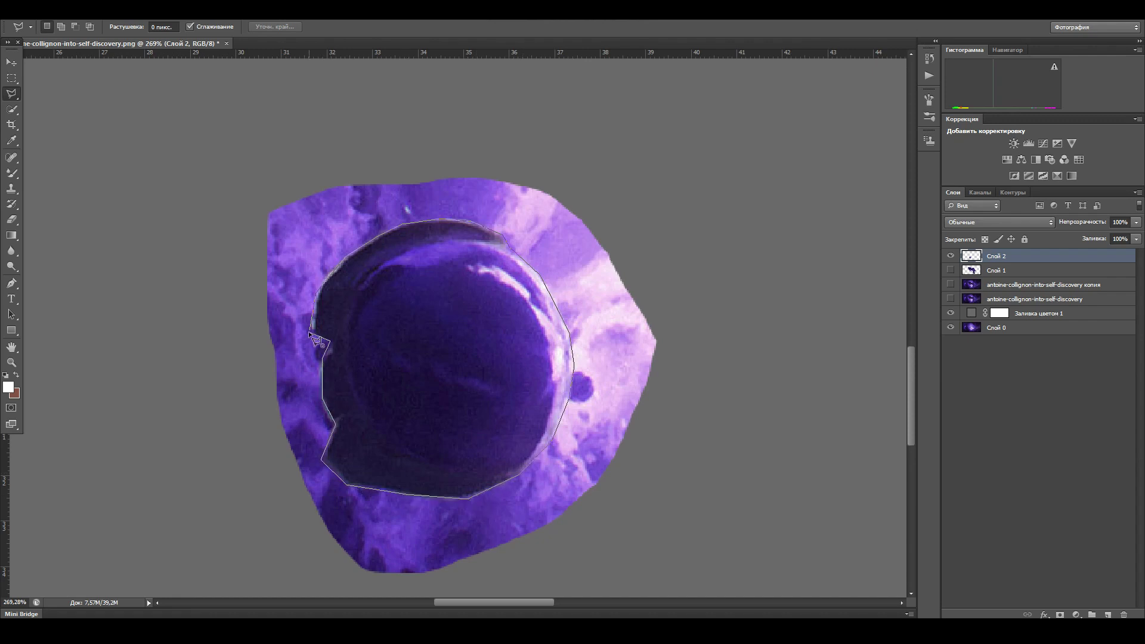
{"action": "left_click", "coordinate": [311, 331]}
Step: Copy the selected helmet to a new layer and delete the rough helmet layer Слой 2
{"action": "right_click", "coordinate": [406, 300]}
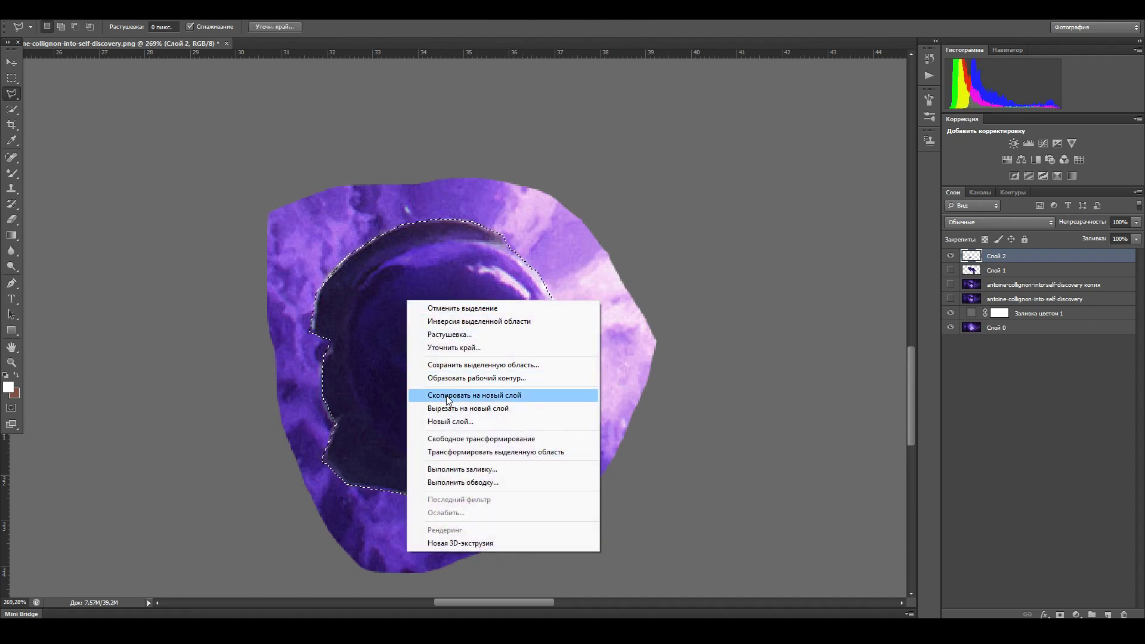
{"action": "left_click", "coordinate": [436, 397]}
{"action": "left_click", "coordinate": [1007, 271]}
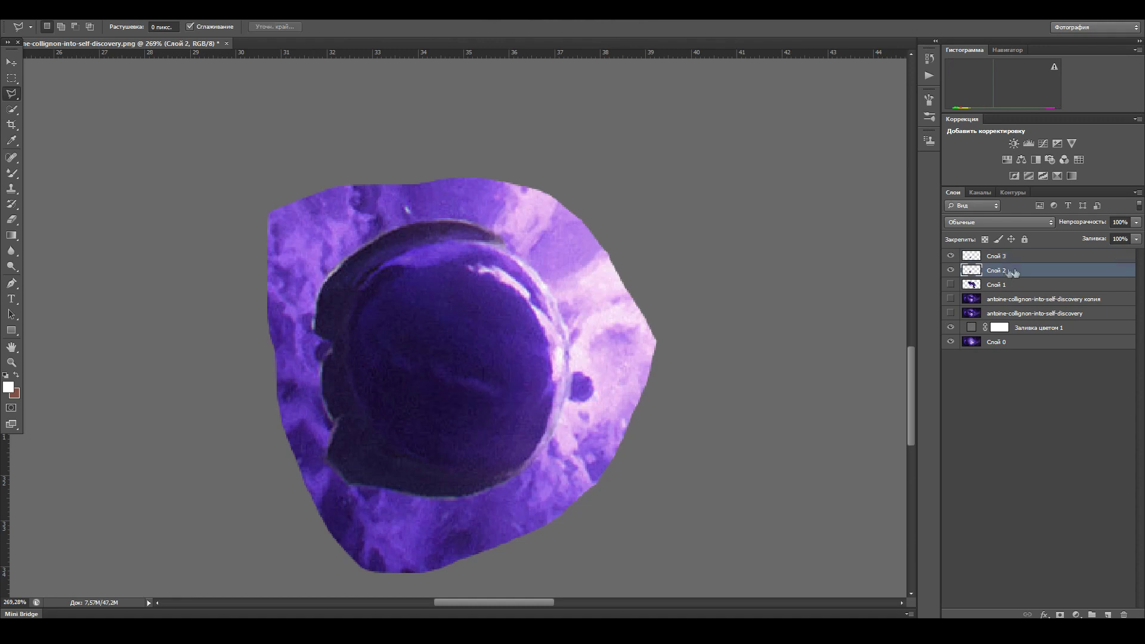
{"action": "key", "text": "Delete"}
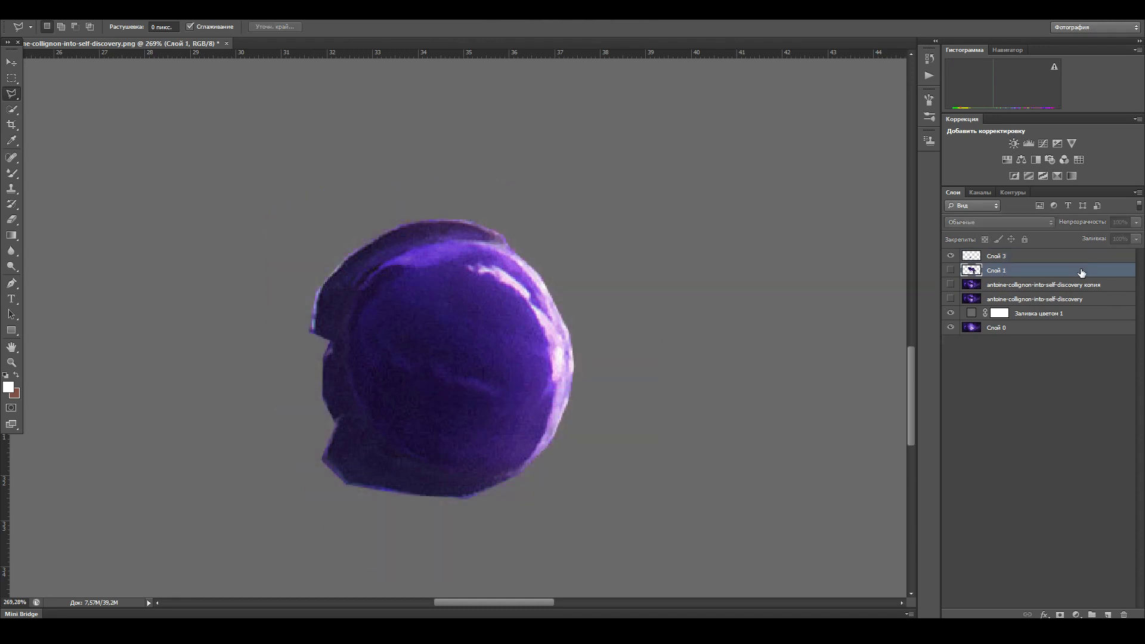
Step: Hide the helmet layer, show Слой 1 and delete the background around the figure using the Polygonal Lasso
{"action": "left_click", "coordinate": [951, 256]}
{"action": "left_click", "coordinate": [950, 270]}
{"action": "scroll", "coordinate": [676, 322], "scroll_direction": "up", "scroll_amount": 1}
{"action": "scroll", "coordinate": [677, 322], "scroll_direction": "down", "scroll_amount": 5}
{"action": "scroll", "coordinate": [641, 322], "scroll_direction": "up", "scroll_amount": 3}
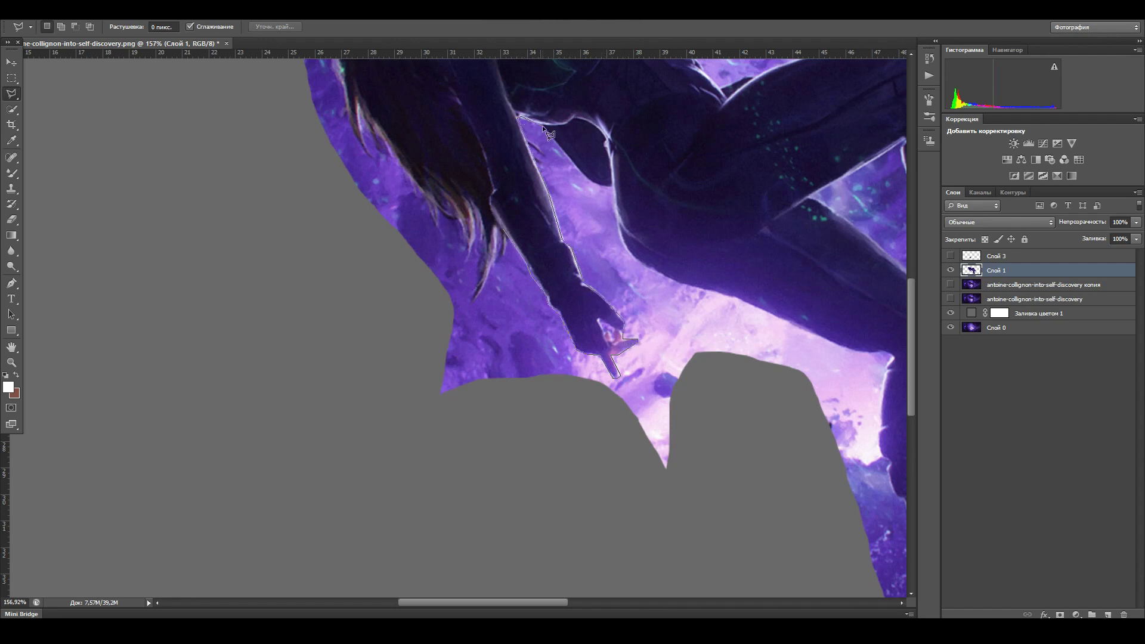
{"action": "left_click", "coordinate": [613, 187]}
{"action": "left_click", "coordinate": [724, 429]}
{"action": "left_click", "coordinate": [654, 480]}
{"action": "double_click", "coordinate": [565, 431]}
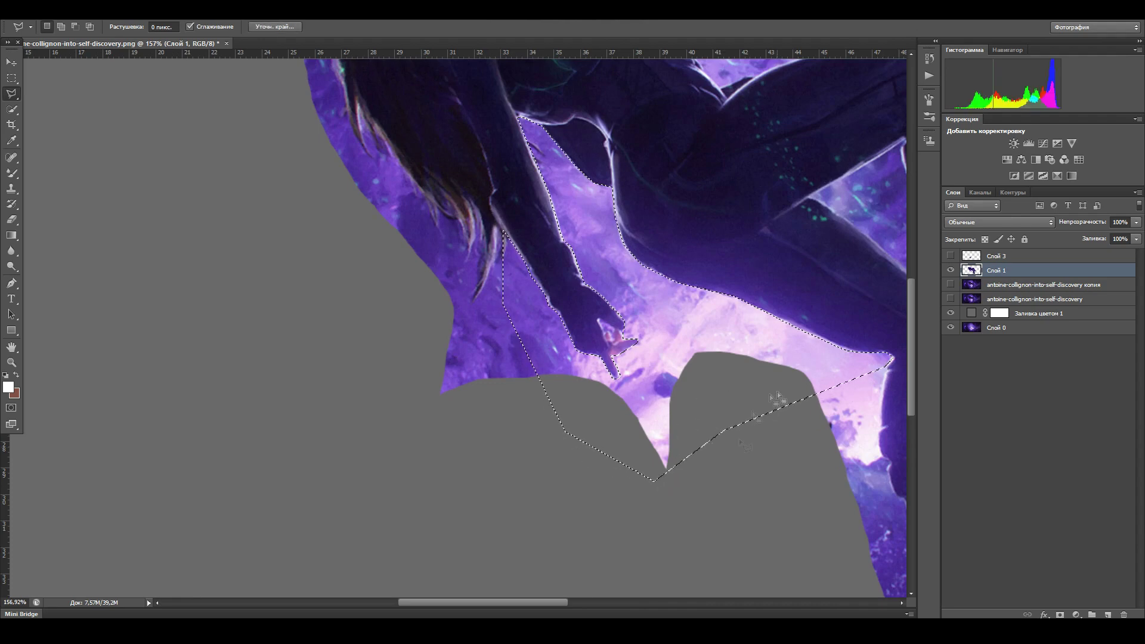
{"action": "key", "text": "Delete"}
{"action": "scroll", "coordinate": [666, 396], "scroll_direction": "down", "scroll_amount": 5}
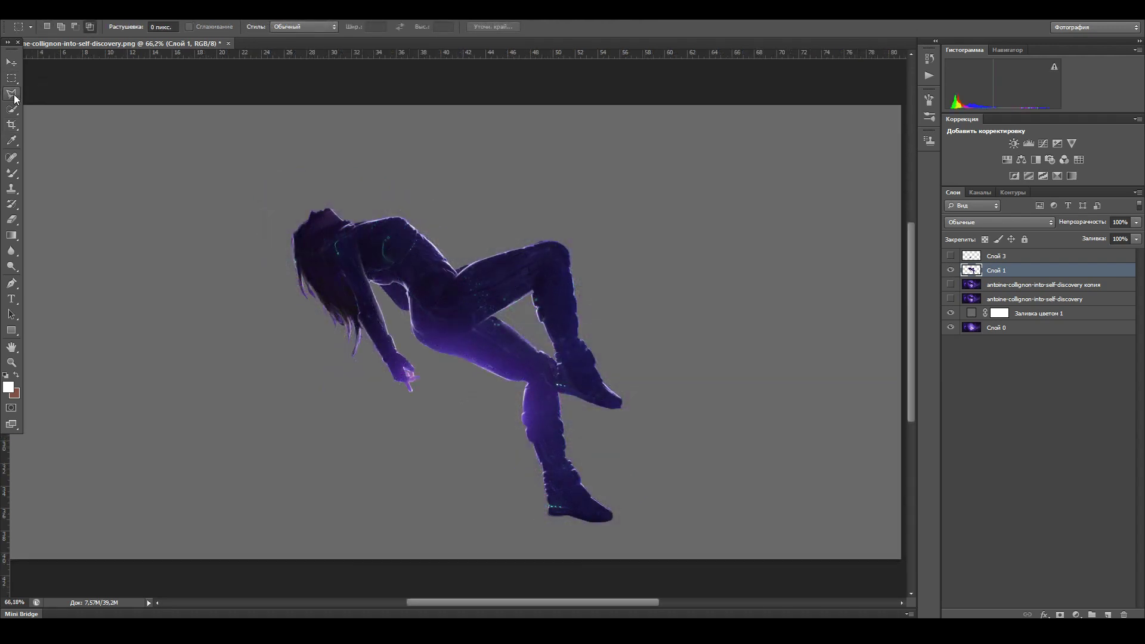
Step: Duplicate the cut-out figure layer Слой 1 and hide the original
{"action": "scroll", "coordinate": [452, 316], "scroll_direction": "up", "scroll_amount": 3}
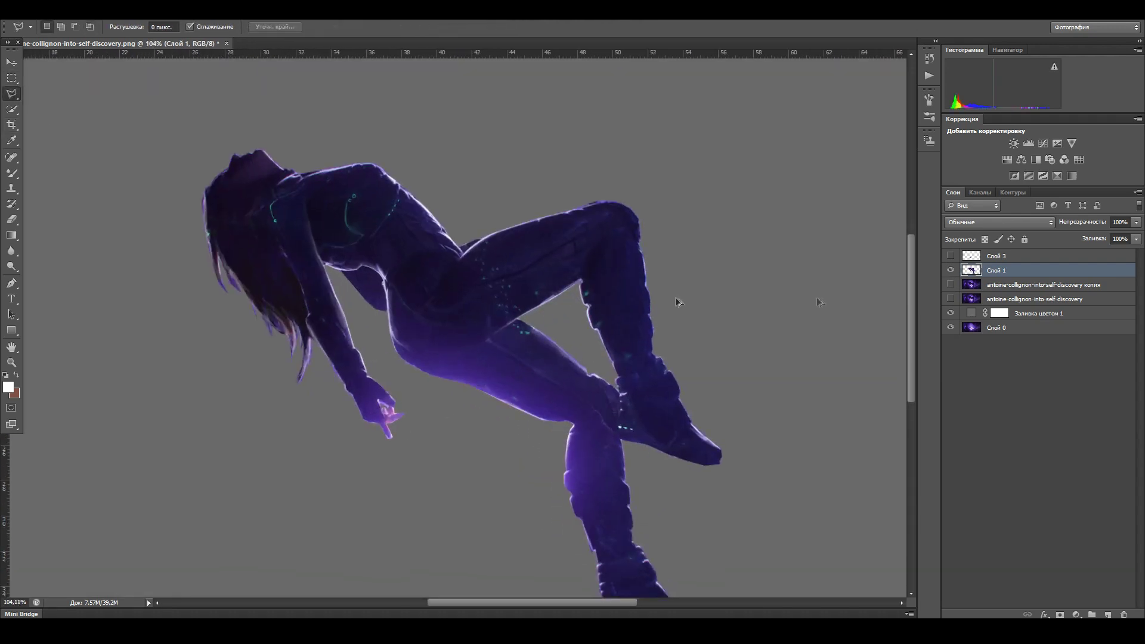
{"action": "right_click", "coordinate": [1028, 270]}
{"action": "left_click", "coordinate": [882, 209]}
{"action": "key", "text": "Return"}
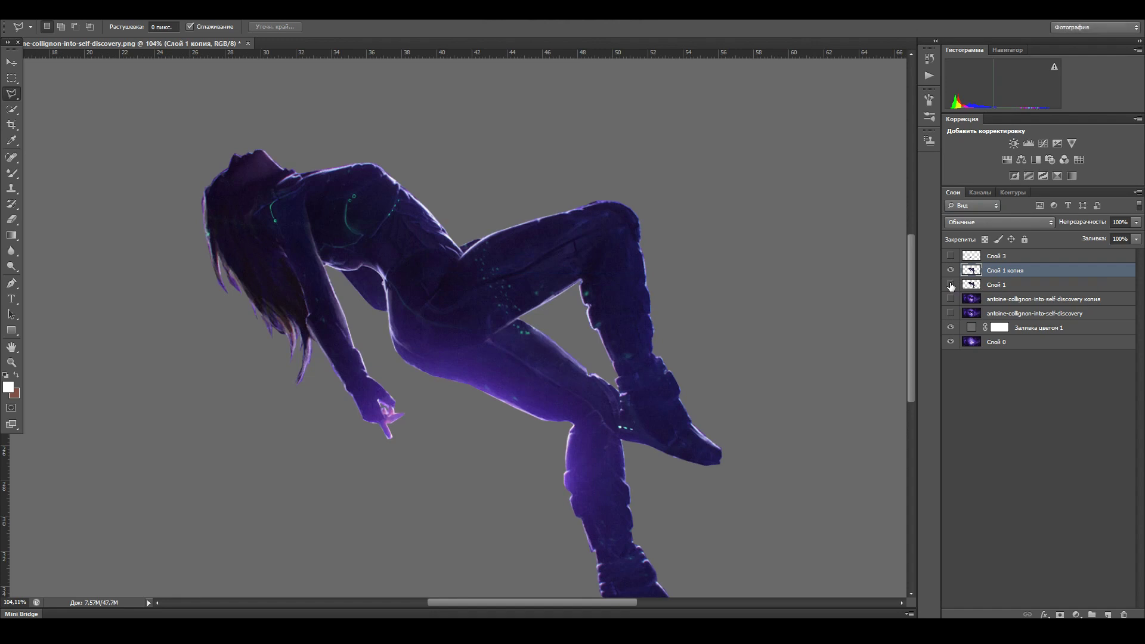
Step: Outline the figure's lower leg from the hip to the foot with the Polygonal Lasso on the duplicate layer
{"action": "scroll", "coordinate": [426, 324], "scroll_direction": "up", "scroll_amount": 3}
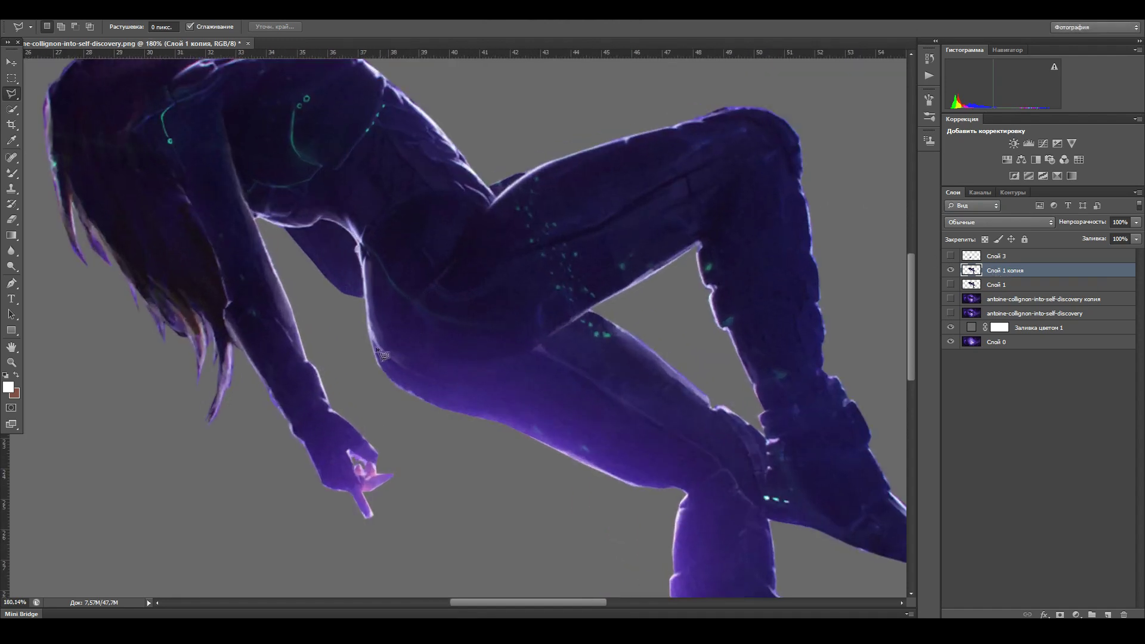
{"action": "left_click", "coordinate": [387, 358]}
{"action": "left_click", "coordinate": [409, 372]}
{"action": "left_click", "coordinate": [427, 381]}
{"action": "left_click", "coordinate": [442, 384]}
{"action": "left_click", "coordinate": [460, 384]}
{"action": "left_click", "coordinate": [496, 373]}
{"action": "left_click", "coordinate": [587, 312]}
{"action": "left_click", "coordinate": [616, 302]}
{"action": "left_click", "coordinate": [764, 486]}
{"action": "left_click", "coordinate": [764, 517]}
{"action": "mouse_move", "coordinate": [773, 521]}
{"action": "left_mouse_down"}
{"action": "mouse_move", "coordinate": [768, 367]}
{"action": "mouse_move", "coordinate": [657, 209]}
{"action": "left_mouse_up"}
{"action": "left_click", "coordinate": [853, 567]}
{"action": "left_click", "coordinate": [562, 561]}
{"action": "left_click_drag", "start_coordinate": [363, 206], "coordinate": [366, 340]}
{"action": "left_click", "coordinate": [365, 340]}
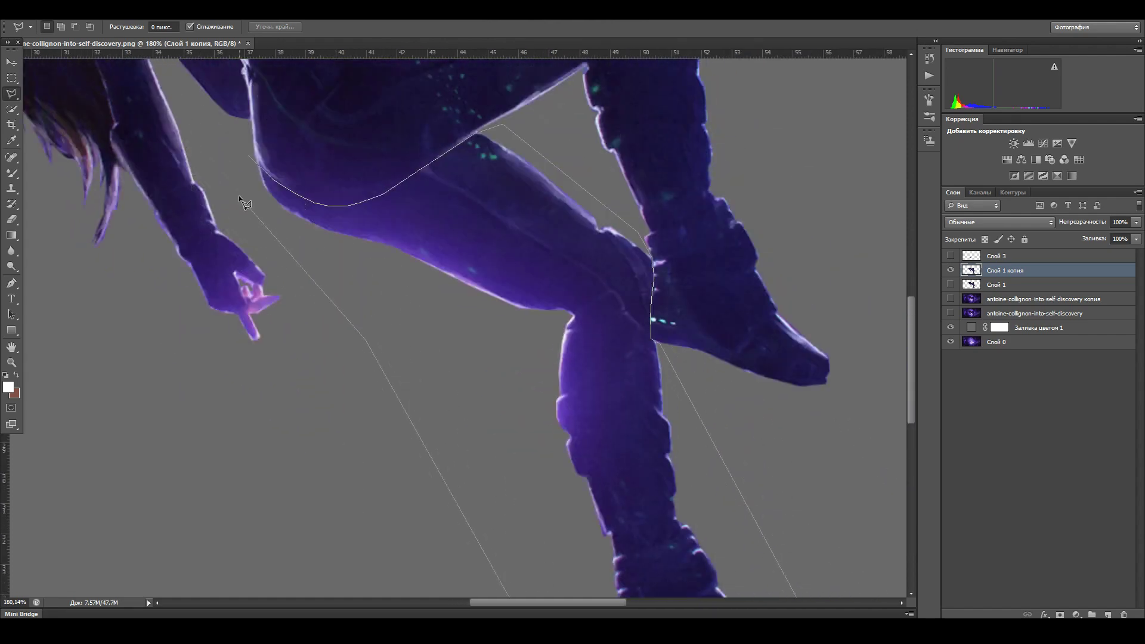
{"action": "left_click", "coordinate": [239, 156]}
Step: Cut the selected leg to a new layer
{"action": "right_click", "coordinate": [496, 212]}
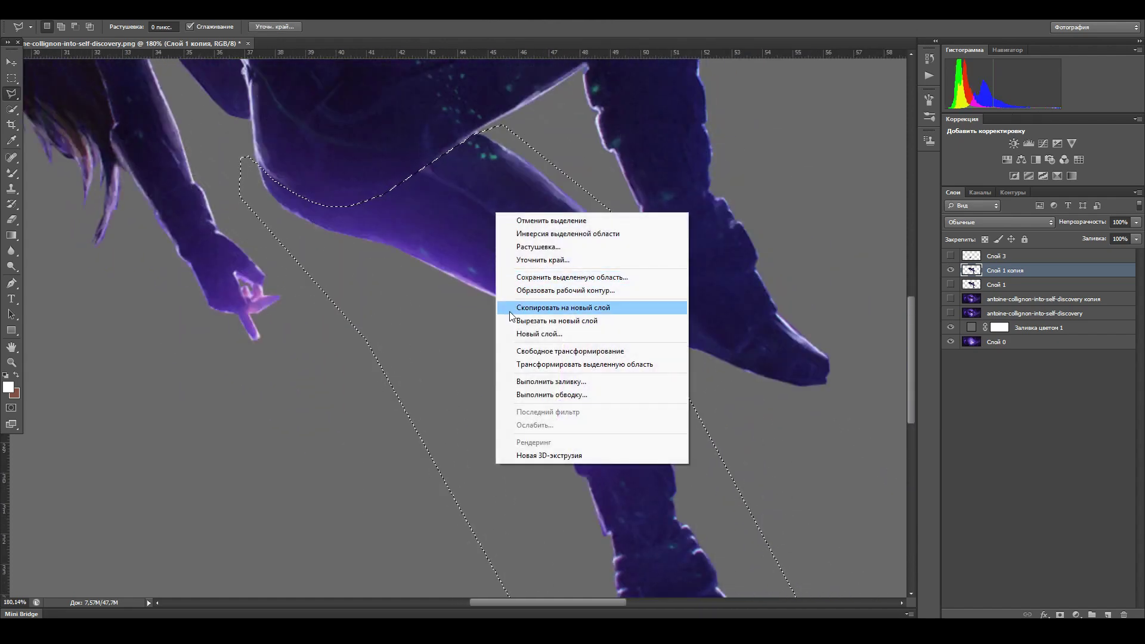
{"action": "left_click", "coordinate": [618, 324]}
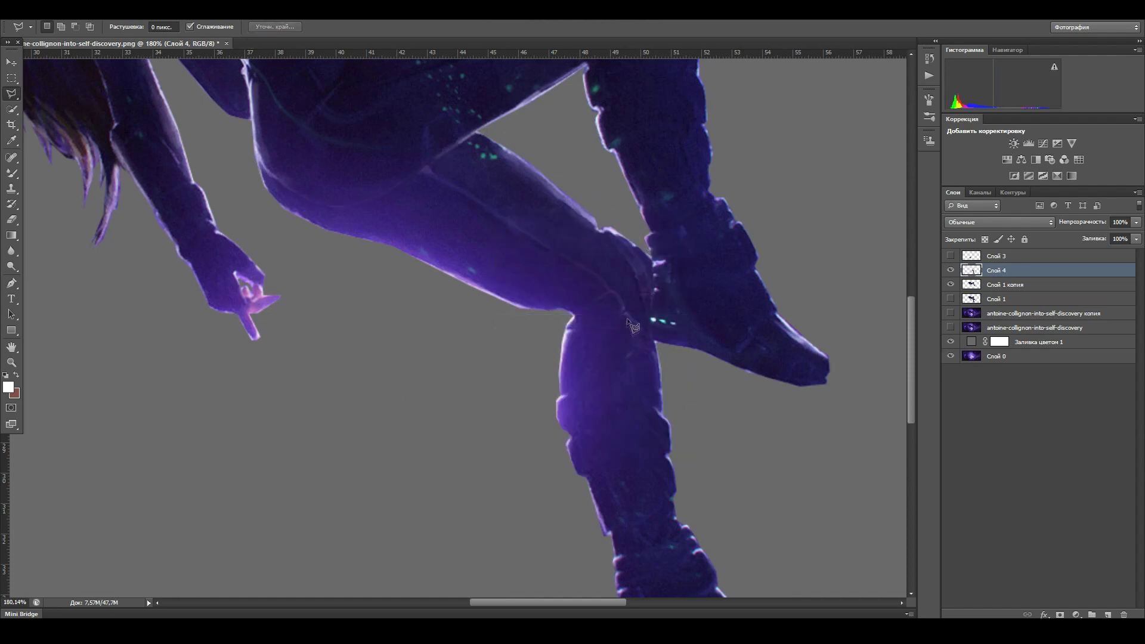
{"action": "scroll", "coordinate": [278, 231], "scroll_direction": "up", "scroll_amount": 3}
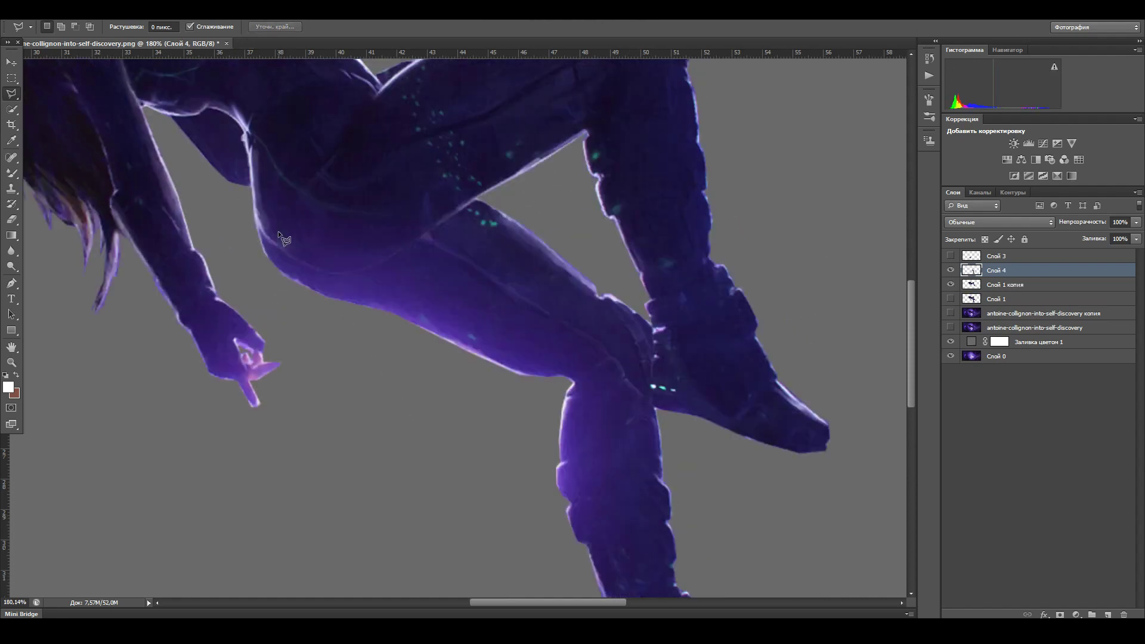
Step: Lasso a rounded hip area at the top of the thigh, hide Слой 1 копия and fill the selection on Слой 4 with Content-Aware
{"action": "mouse_move", "coordinate": [263, 251]}
{"action": "left_mouse_down"}
{"action": "mouse_move", "coordinate": [302, 197]}
{"action": "mouse_move", "coordinate": [378, 202]}
{"action": "mouse_move", "coordinate": [480, 235]}
{"action": "mouse_move", "coordinate": [372, 309]}
{"action": "mouse_move", "coordinate": [344, 314]}
{"action": "mouse_move", "coordinate": [267, 287]}
{"action": "left_mouse_up"}
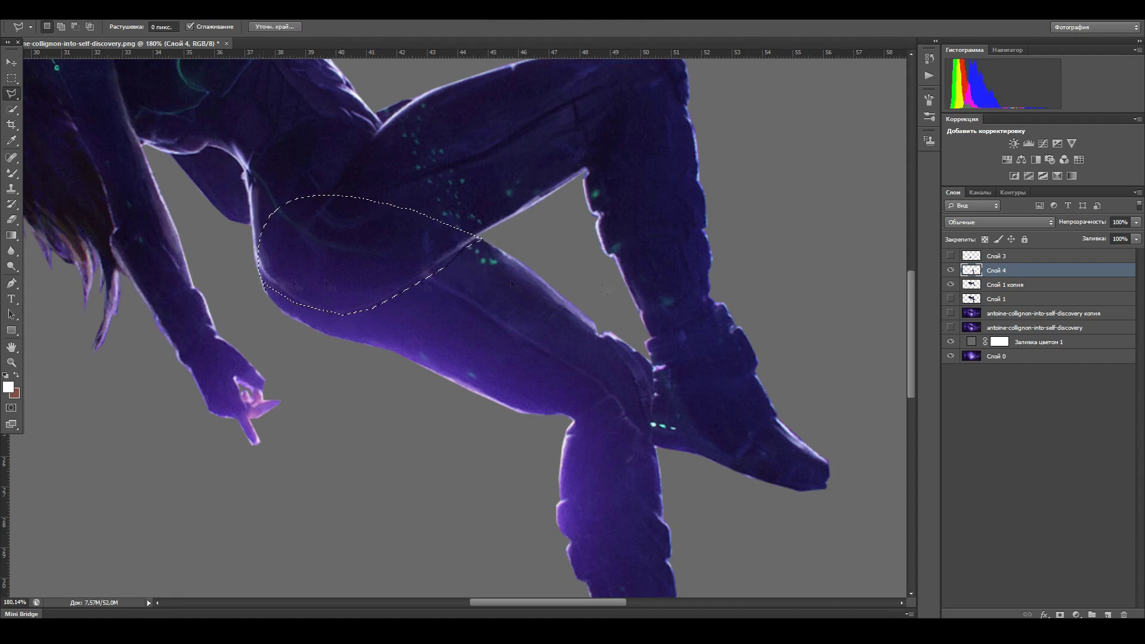
{"action": "left_click", "coordinate": [950, 285]}
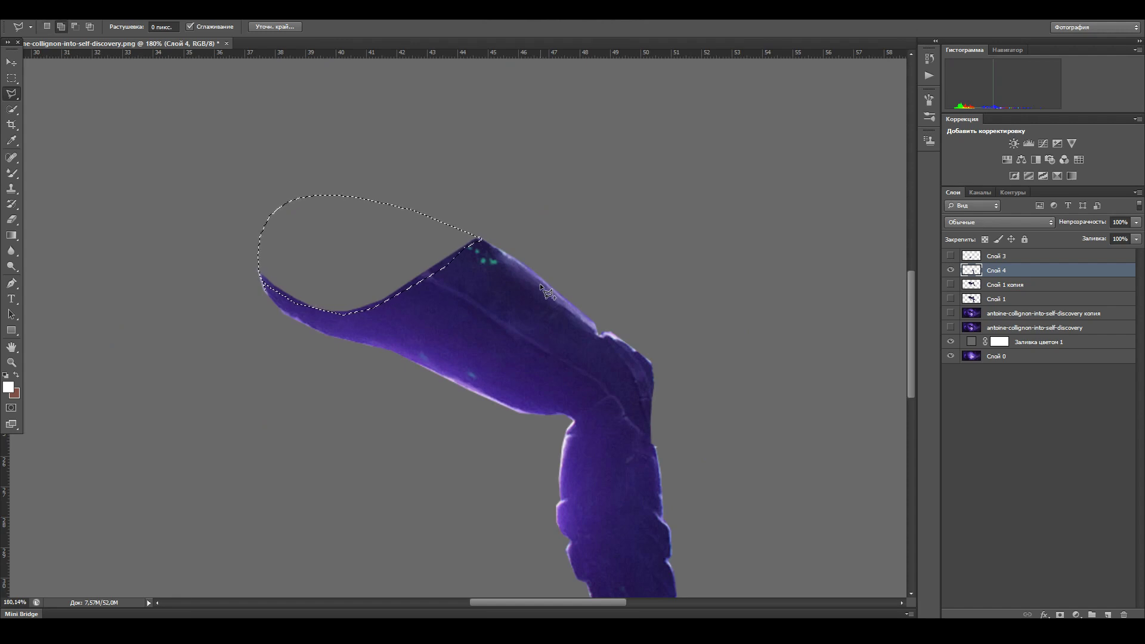
{"action": "key", "text": "shift+F5"}
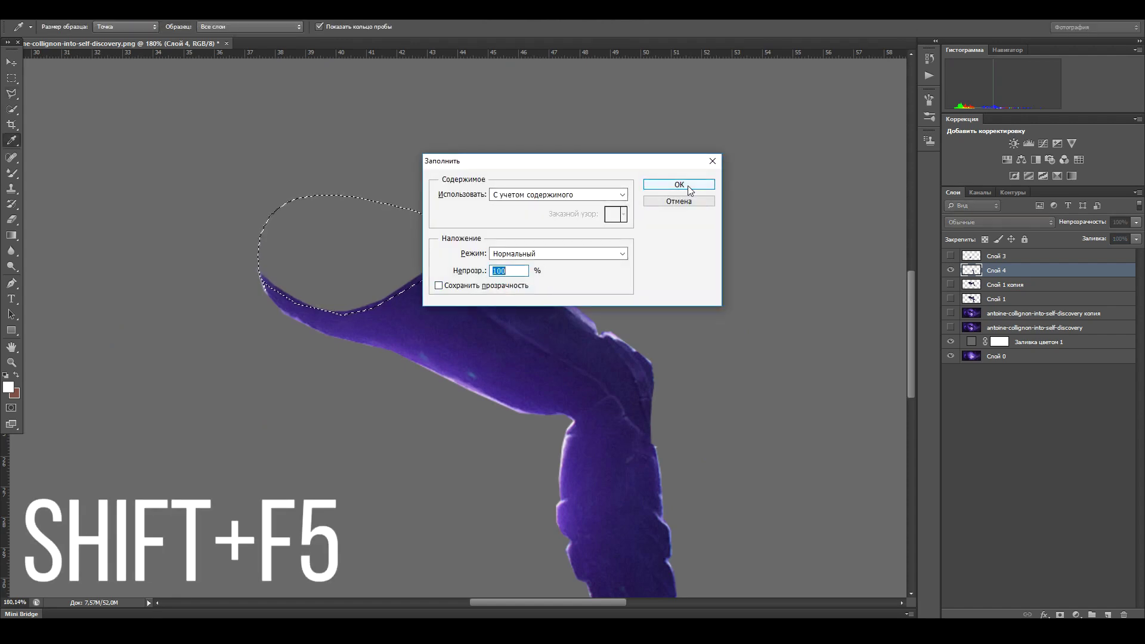
{"action": "left_click", "coordinate": [622, 195]}
{"action": "left_click", "coordinate": [591, 243]}
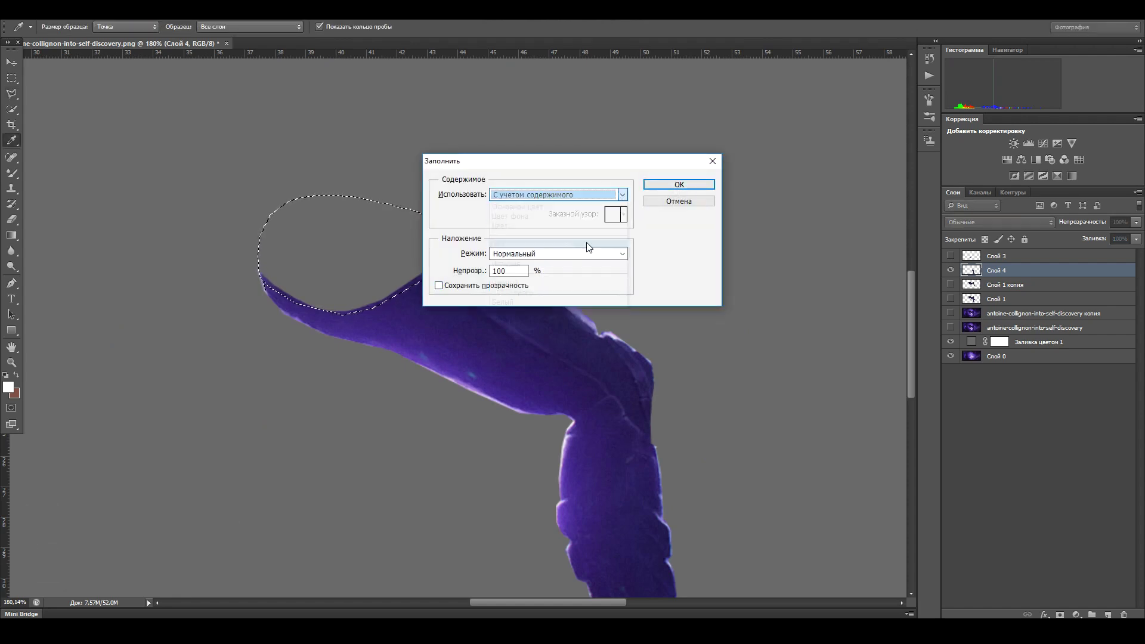
{"action": "left_click", "coordinate": [666, 185]}
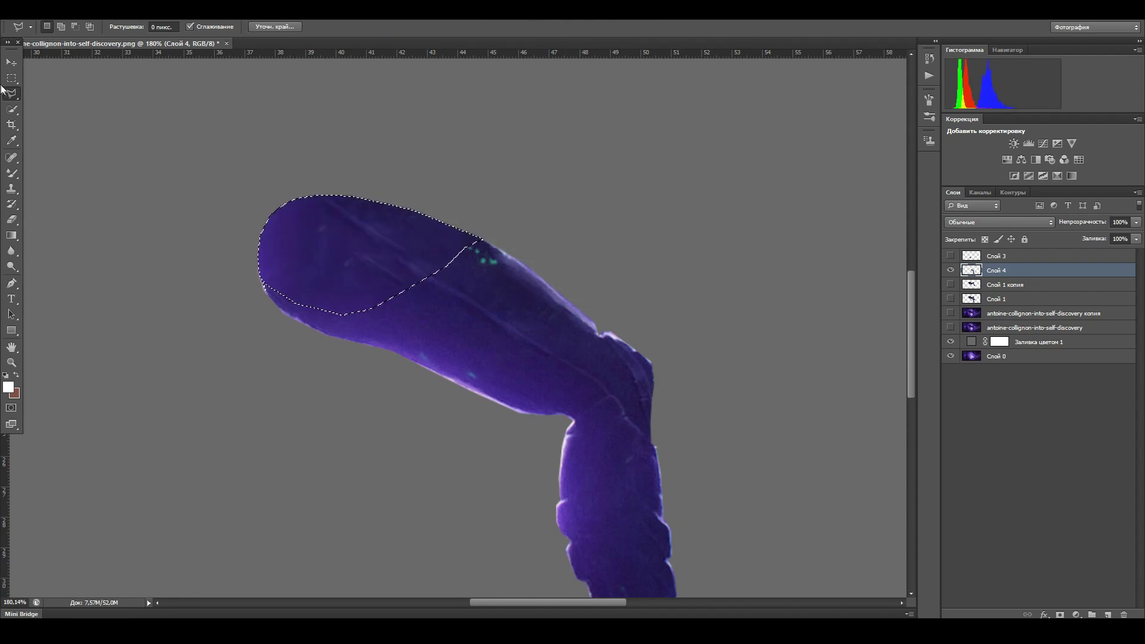
Step: Smooth the filled hip area with the Mixer Brush, show Слой 1 копия again and clear the selection
{"action": "left_click", "coordinate": [13, 173]}
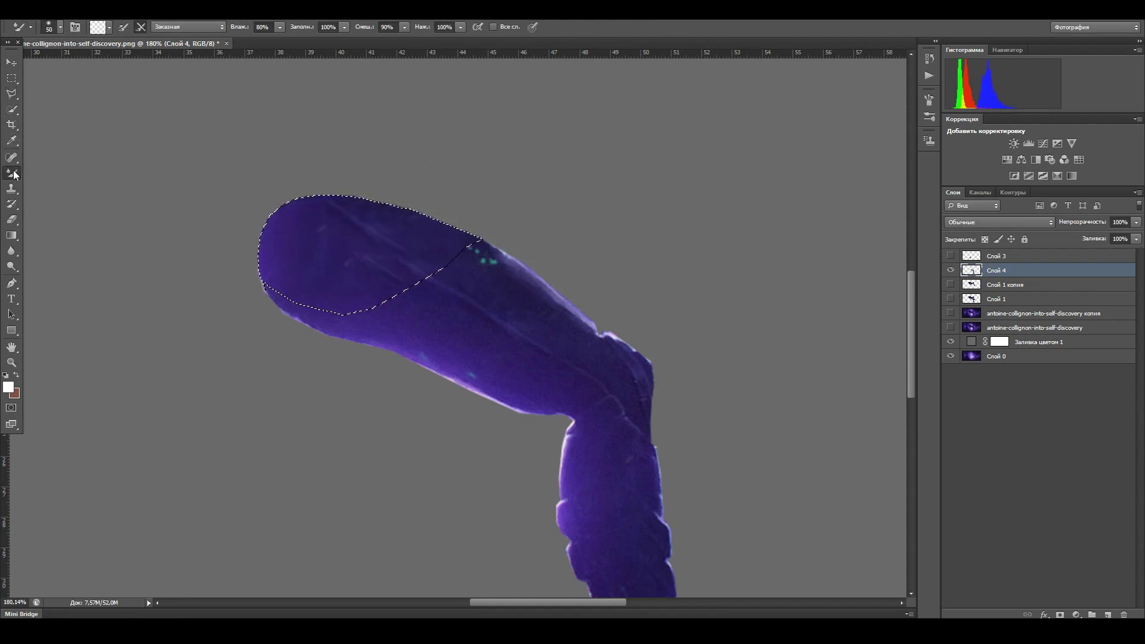
{"action": "mouse_move", "coordinate": [358, 265]}
{"action": "left_mouse_down"}
{"action": "mouse_move", "coordinate": [388, 272]}
{"action": "mouse_move", "coordinate": [377, 250]}
{"action": "mouse_move", "coordinate": [406, 264]}
{"action": "mouse_move", "coordinate": [340, 225]}
{"action": "left_mouse_up"}
{"action": "left_click", "coordinate": [950, 285]}
{"action": "key", "text": "m"}
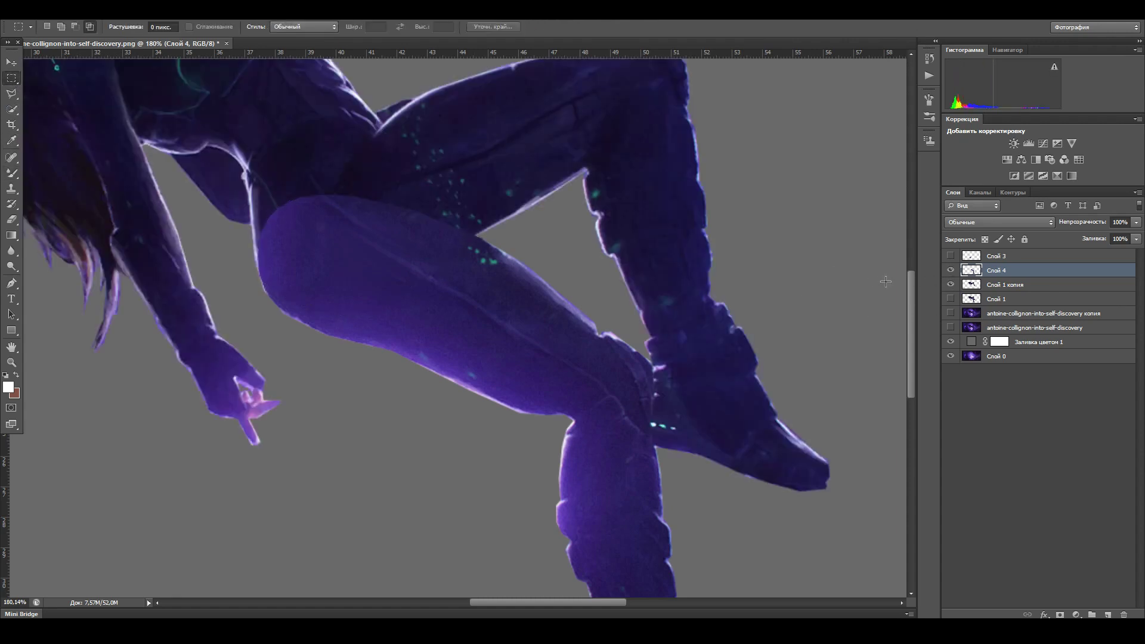
Step: Move Слой 4 below Слой 1 копия and toggle both layers' visibility to check how the leg overlaps the body
{"action": "left_click_drag", "start_coordinate": [1003, 272], "coordinate": [1007, 292]}
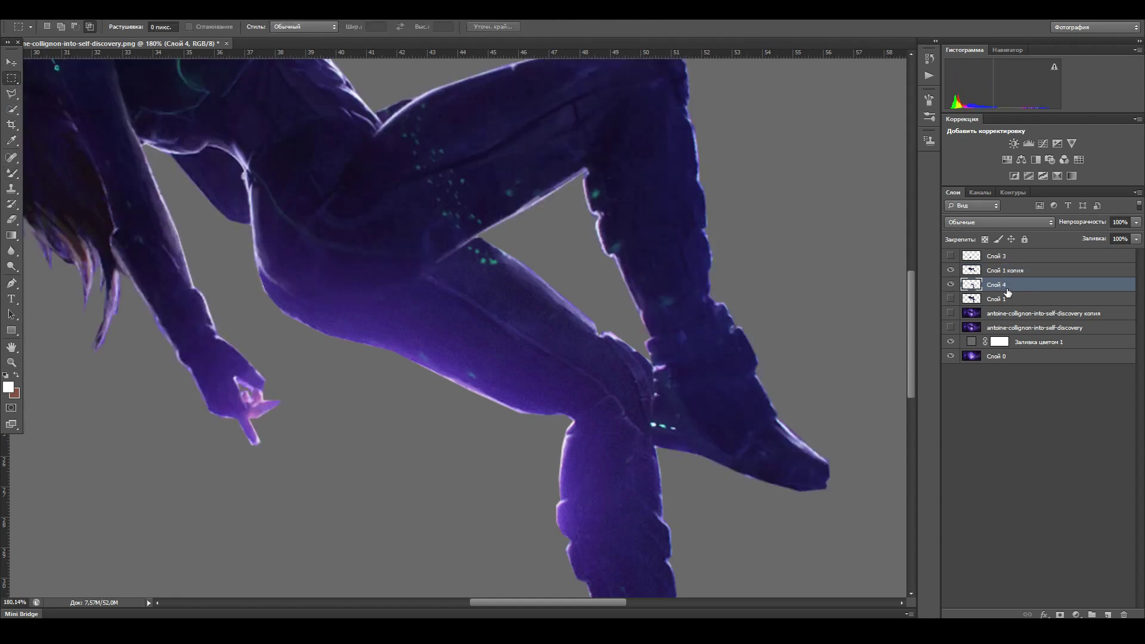
{"action": "left_click", "coordinate": [999, 274]}
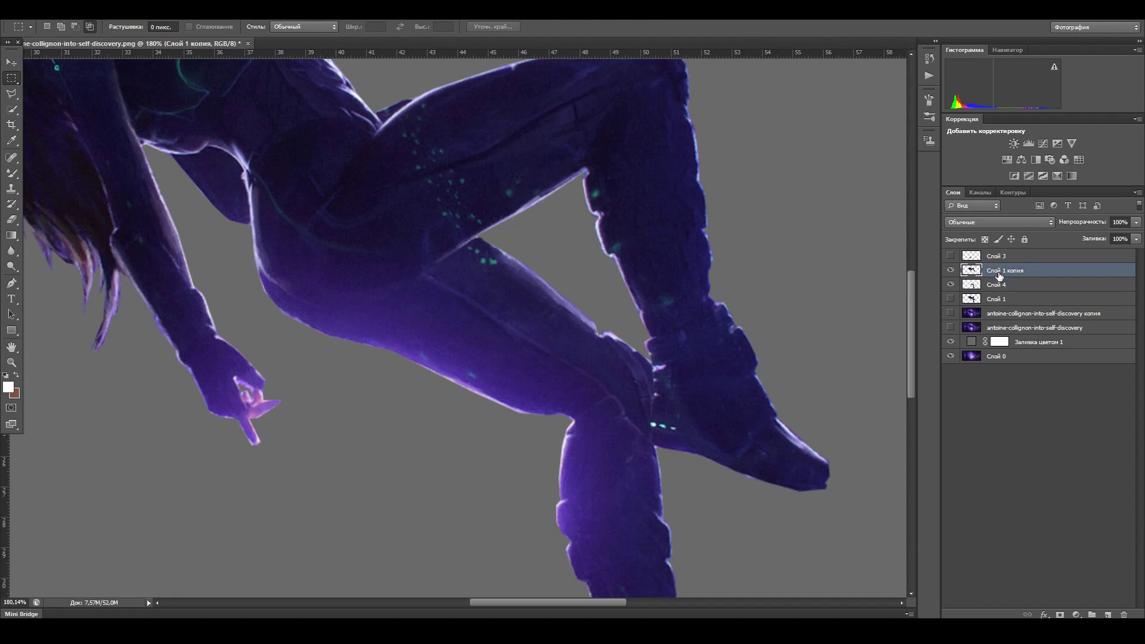
{"action": "left_click", "coordinate": [950, 285]}
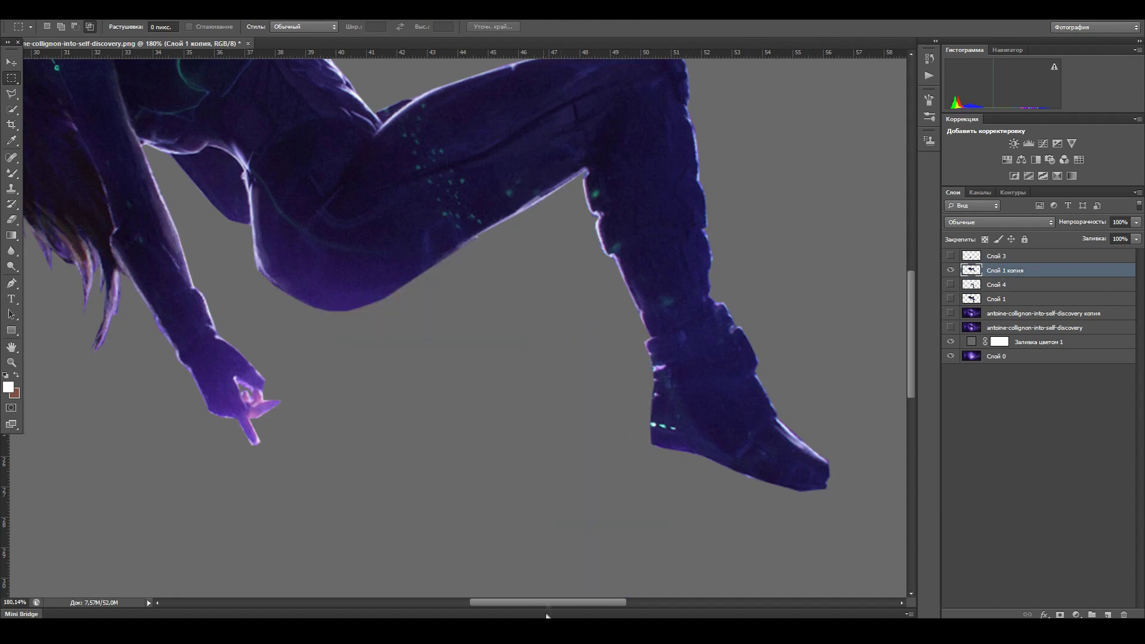
{"action": "mouse_move", "coordinate": [545, 602]}
{"action": "left_mouse_down"}
{"action": "mouse_move", "coordinate": [504, 602]}
{"action": "mouse_move", "coordinate": [531, 602]}
{"action": "left_mouse_up"}
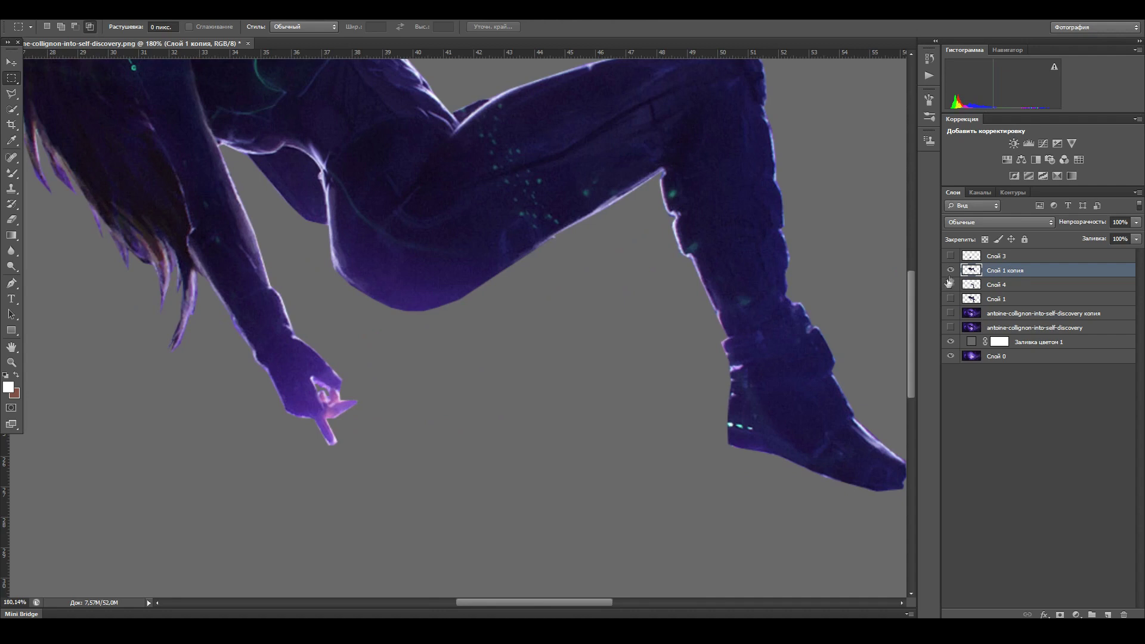
{"action": "left_click", "coordinate": [949, 284]}
{"action": "left_click", "coordinate": [950, 271]}
{"action": "left_click", "coordinate": [951, 271]}
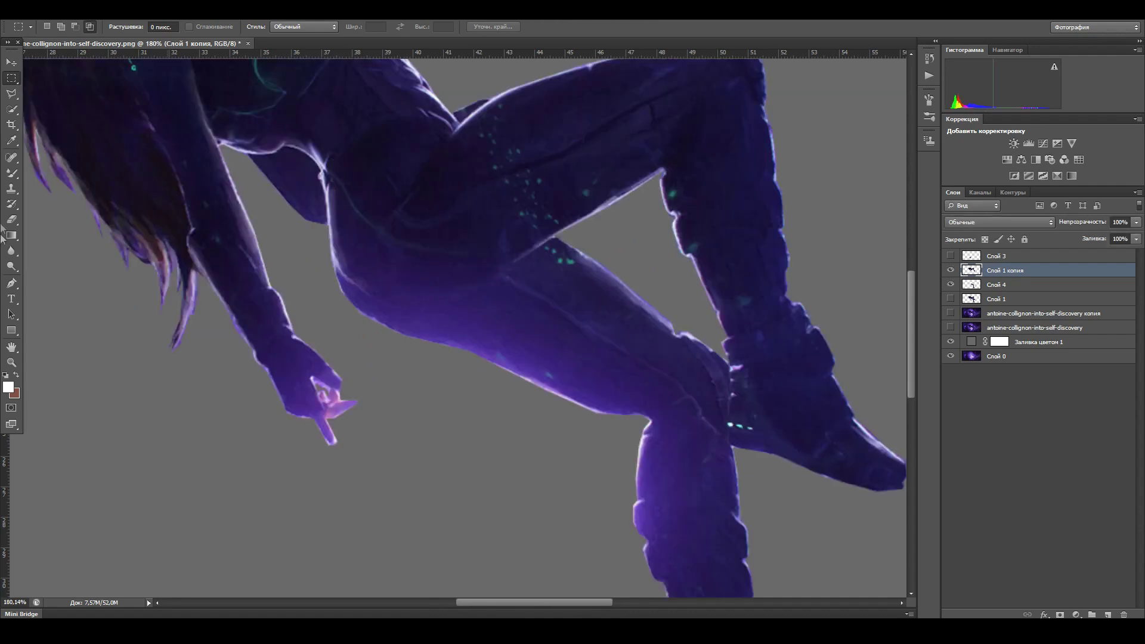
Step: Lasso a narrow strip along the knee where the other foot overlaps and fill it on Слой 4 with Content-Aware, hiding Слой 1 копия
{"action": "left_click", "coordinate": [12, 94]}
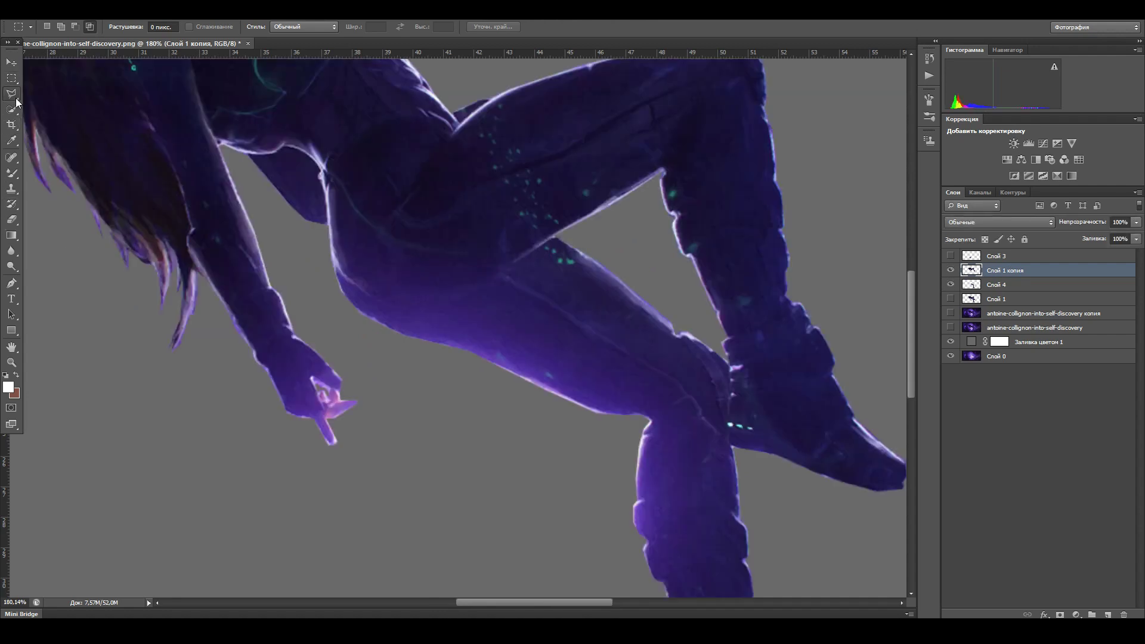
{"action": "left_click", "coordinate": [730, 368]}
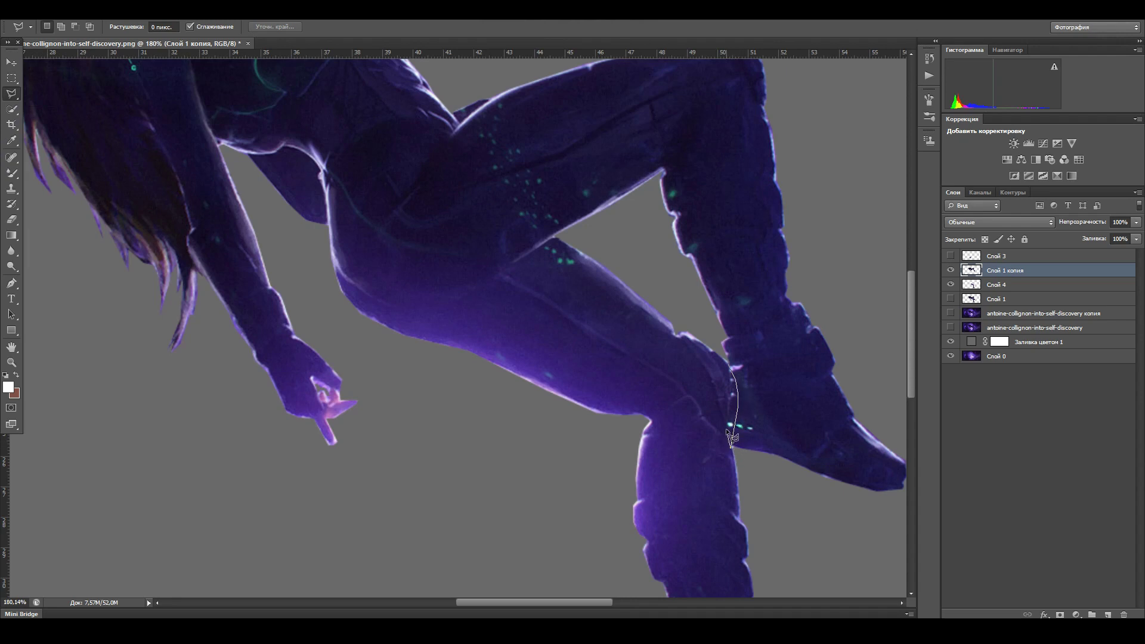
{"action": "left_click", "coordinate": [732, 376]}
{"action": "left_click", "coordinate": [996, 285]}
{"action": "left_click", "coordinate": [951, 270]}
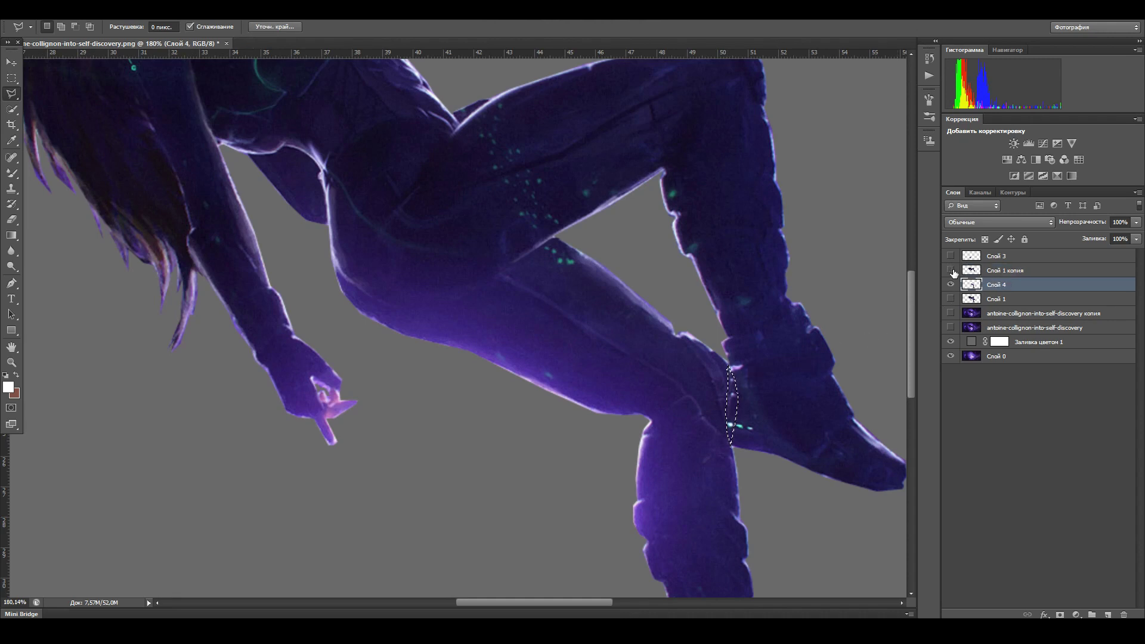
{"action": "key", "text": "shift+BackSpace"}
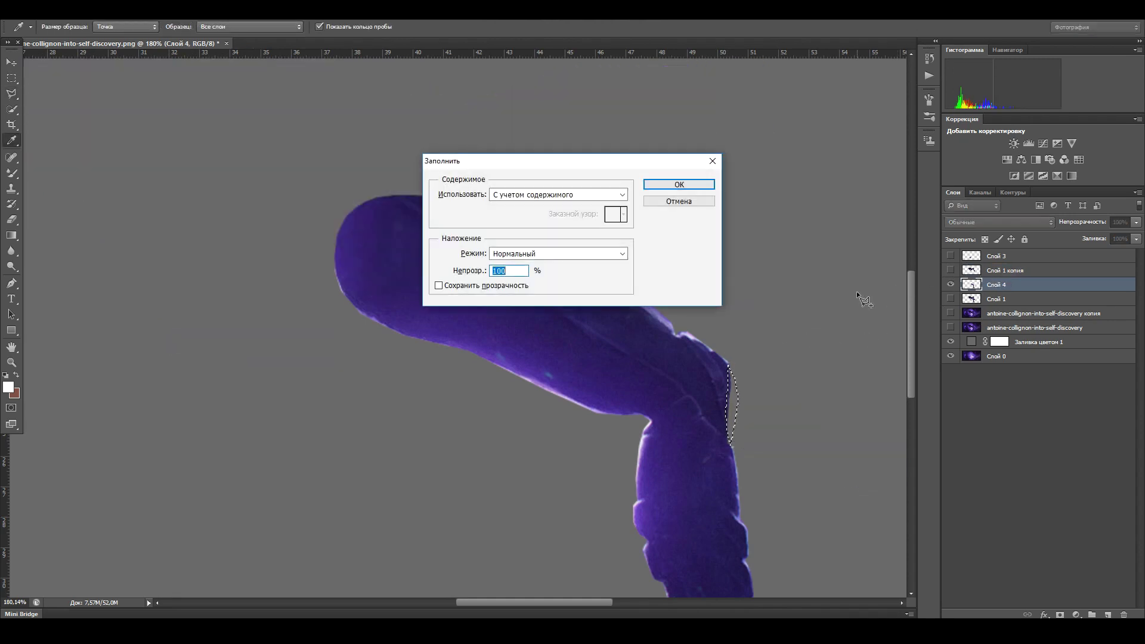
{"action": "key", "text": "Return"}
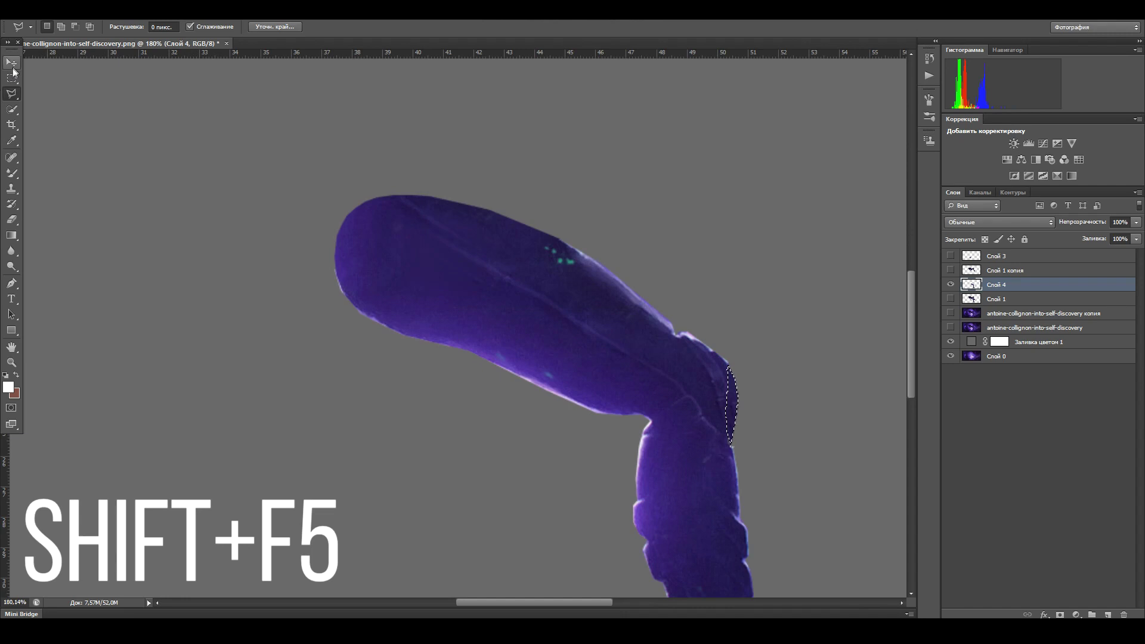
{"action": "left_click", "coordinate": [12, 78]}
{"action": "left_click", "coordinate": [686, 293]}
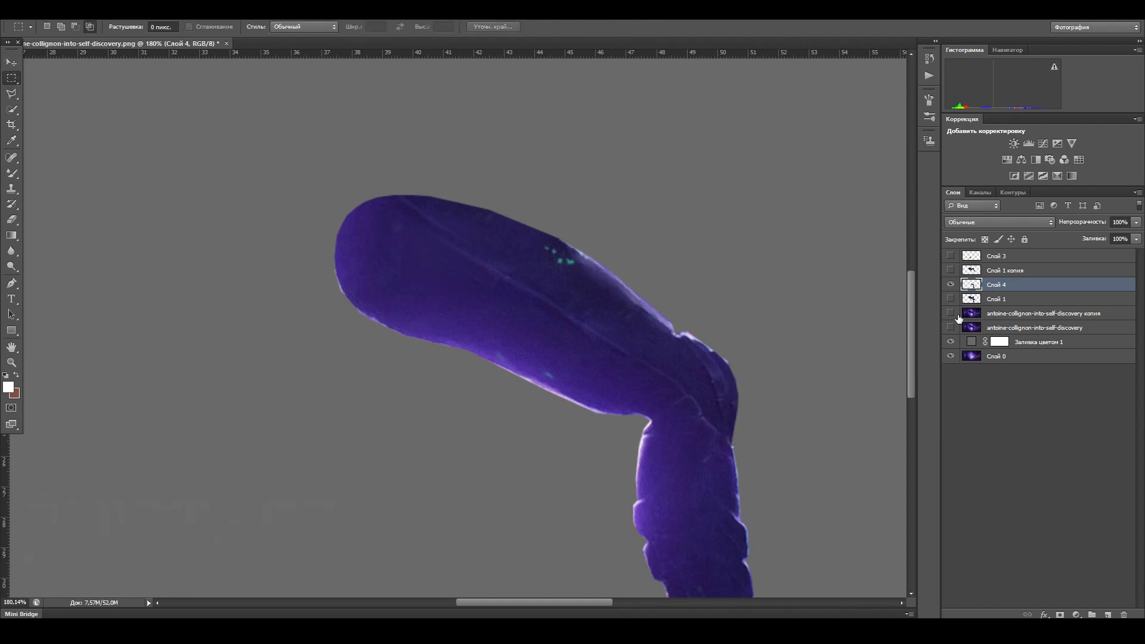
Step: Show Слой 1 копия, make it the active layer and hide Слой 4
{"action": "left_click", "coordinate": [951, 274]}
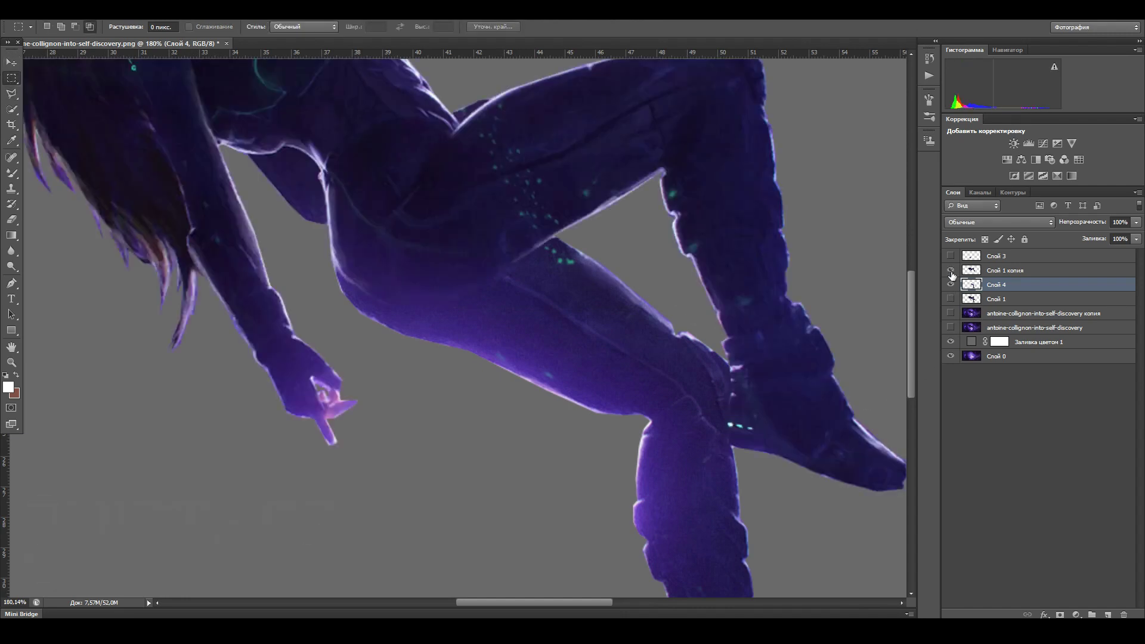
{"action": "left_click", "coordinate": [993, 272]}
{"action": "left_click", "coordinate": [950, 284]}
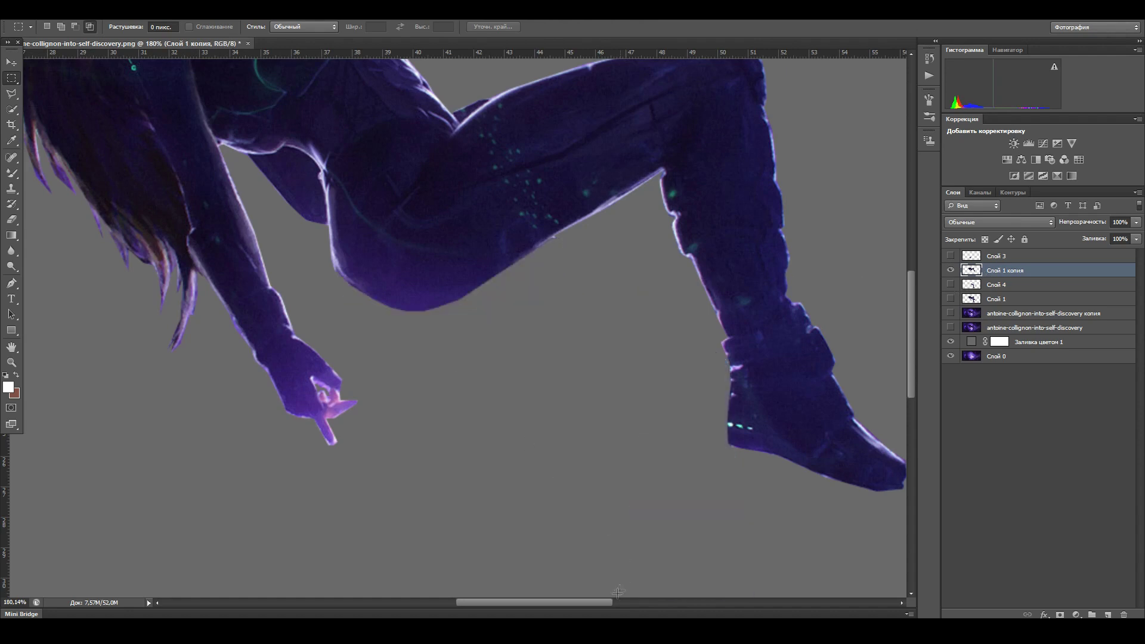
Step: Outline the near arm from the shoulder to the hand with the Polygonal Lasso, cut it to a new layer and hide that layer
{"action": "left_click_drag", "start_coordinate": [554, 603], "coordinate": [520, 603]}
{"action": "scroll", "coordinate": [439, 442], "scroll_direction": "up", "scroll_amount": 7}
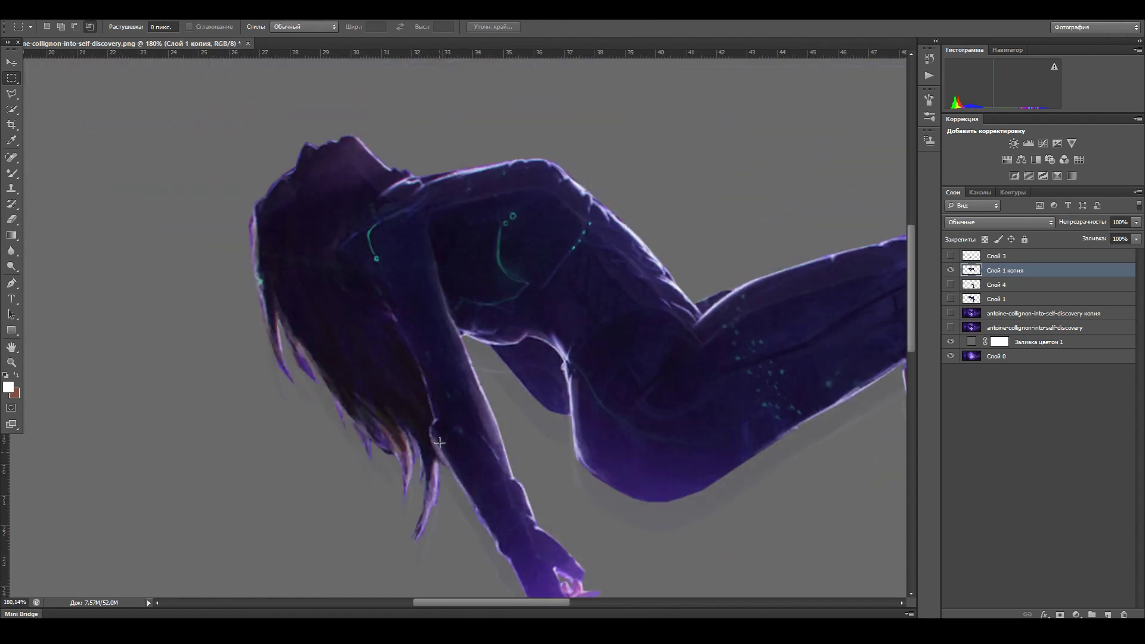
{"action": "scroll", "coordinate": [368, 262], "scroll_direction": "up", "scroll_amount": 2}
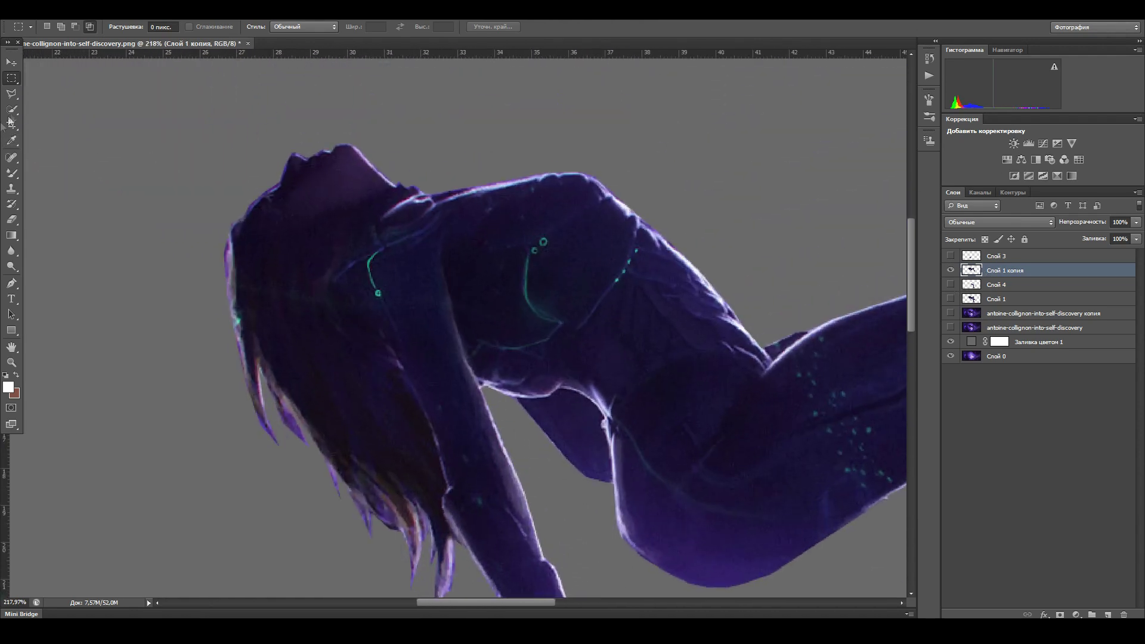
{"action": "left_click", "coordinate": [12, 94]}
{"action": "left_click", "coordinate": [441, 257]}
{"action": "left_click", "coordinate": [444, 234]}
{"action": "left_click", "coordinate": [434, 219]}
{"action": "left_click", "coordinate": [327, 279]}
{"action": "left_click", "coordinate": [376, 325]}
{"action": "left_click", "coordinate": [448, 488]}
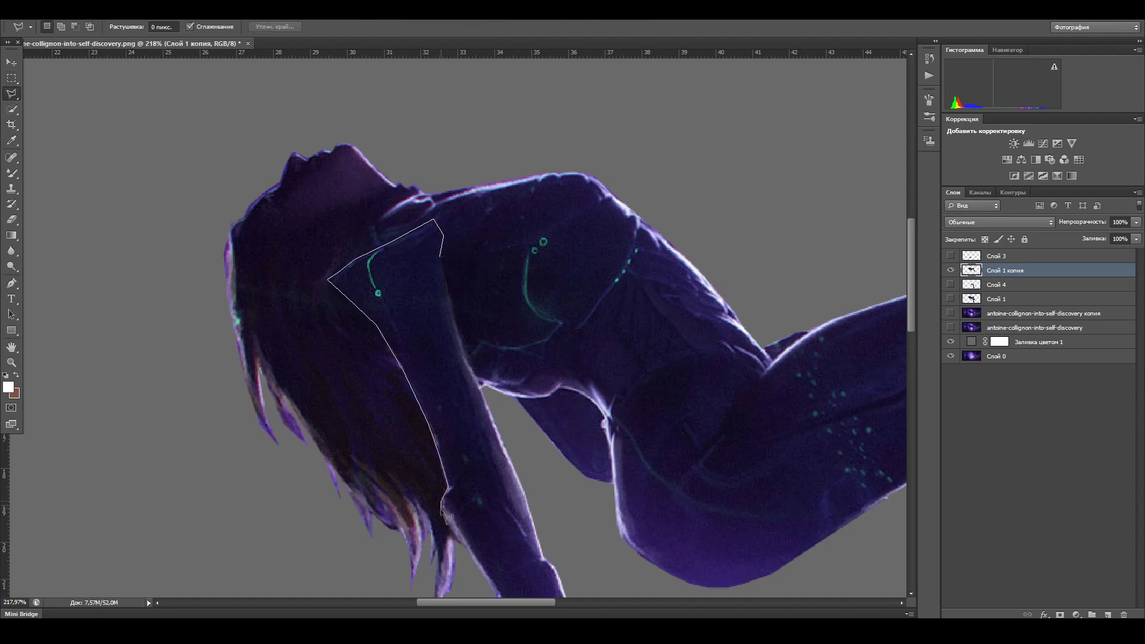
{"action": "left_click", "coordinate": [464, 548]}
{"action": "scroll", "coordinate": [465, 548], "scroll_direction": "down", "scroll_amount": 9}
{"action": "left_click", "coordinate": [544, 557]}
{"action": "left_click", "coordinate": [710, 565]}
{"action": "left_click", "coordinate": [708, 450]}
{"action": "scroll", "coordinate": [702, 446], "scroll_direction": "up", "scroll_amount": 8}
{"action": "left_click", "coordinate": [480, 361]}
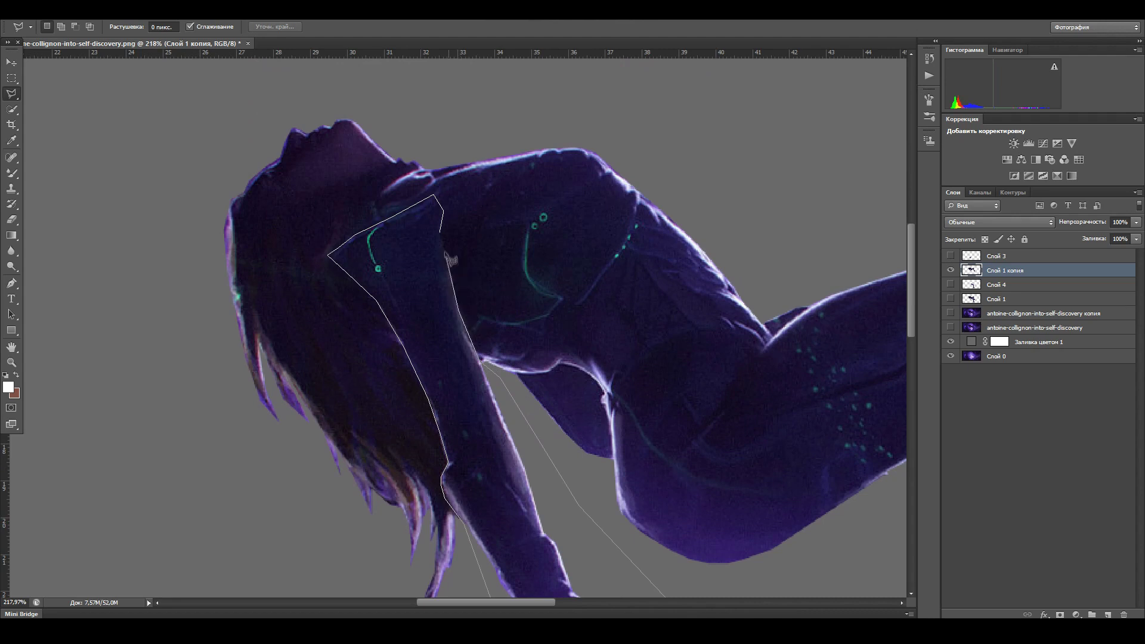
{"action": "left_click", "coordinate": [441, 232]}
{"action": "right_click", "coordinate": [401, 235]}
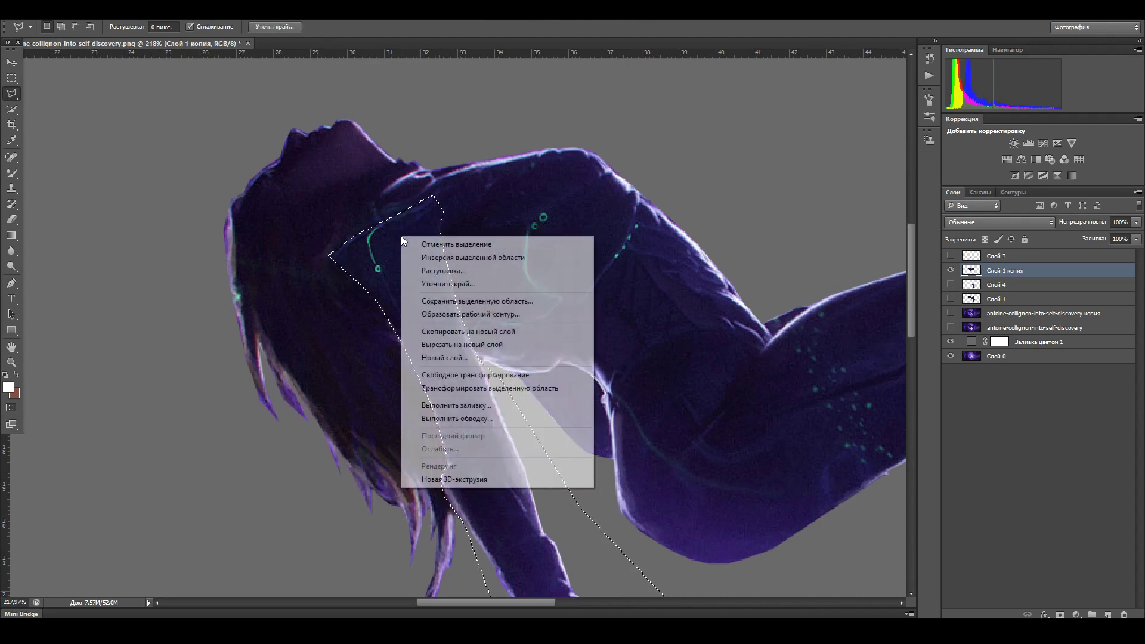
{"action": "left_click", "coordinate": [443, 345]}
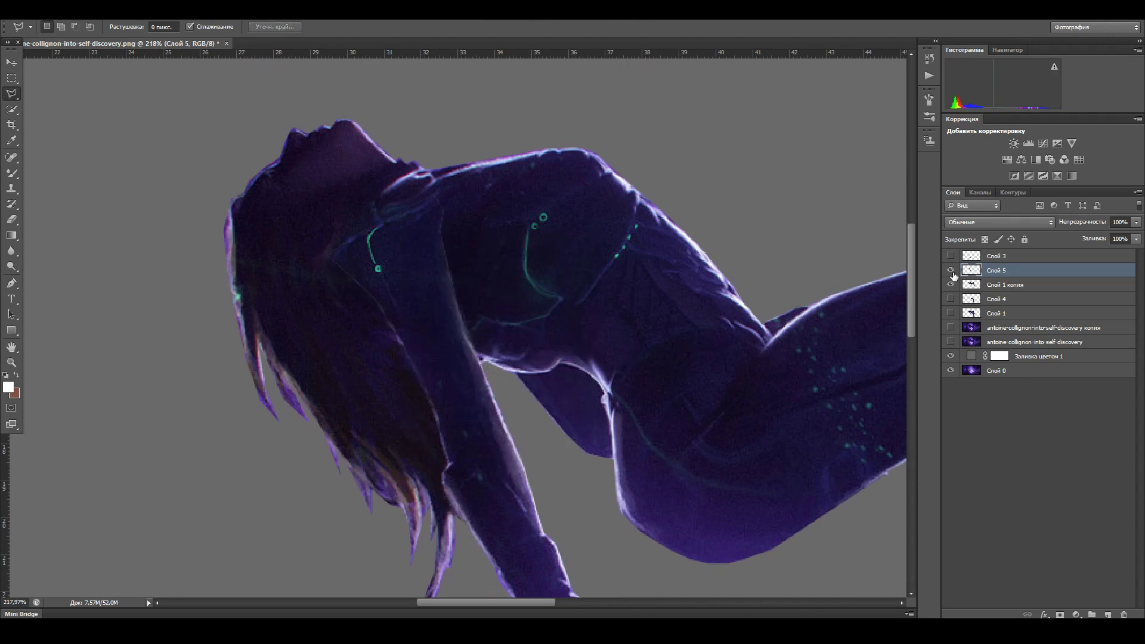
{"action": "left_click", "coordinate": [951, 272]}
{"action": "left_click", "coordinate": [454, 514]}
{"action": "left_click", "coordinate": [465, 523]}
{"action": "left_click", "coordinate": [462, 507]}
{"action": "left_click", "coordinate": [467, 503]}
{"action": "double_click", "coordinate": [464, 442]}
Step: Select the missing strip of hair beside the removed arm, from the shoulder to the hair tips, with the freehand Lasso
{"action": "right_click", "coordinate": [14, 95]}
{"action": "left_click", "coordinate": [68, 92]}
{"action": "left_click", "coordinate": [451, 512]}
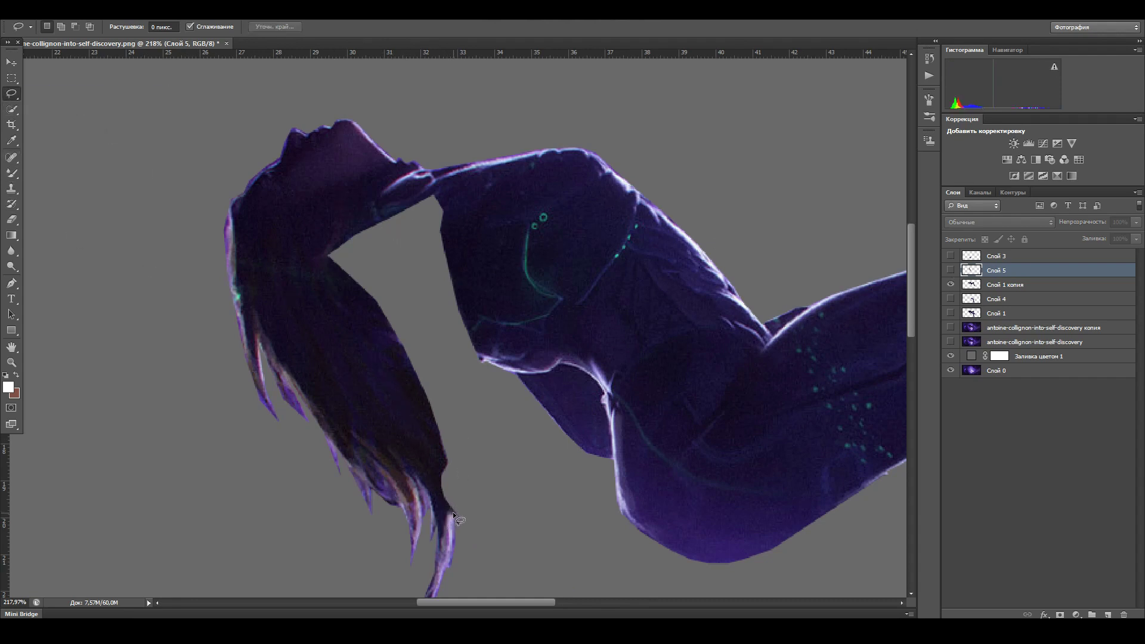
{"action": "mouse_move", "coordinate": [392, 229]}
{"action": "left_mouse_down"}
{"action": "mouse_move", "coordinate": [408, 373]}
{"action": "mouse_move", "coordinate": [446, 506]}
{"action": "left_mouse_up"}
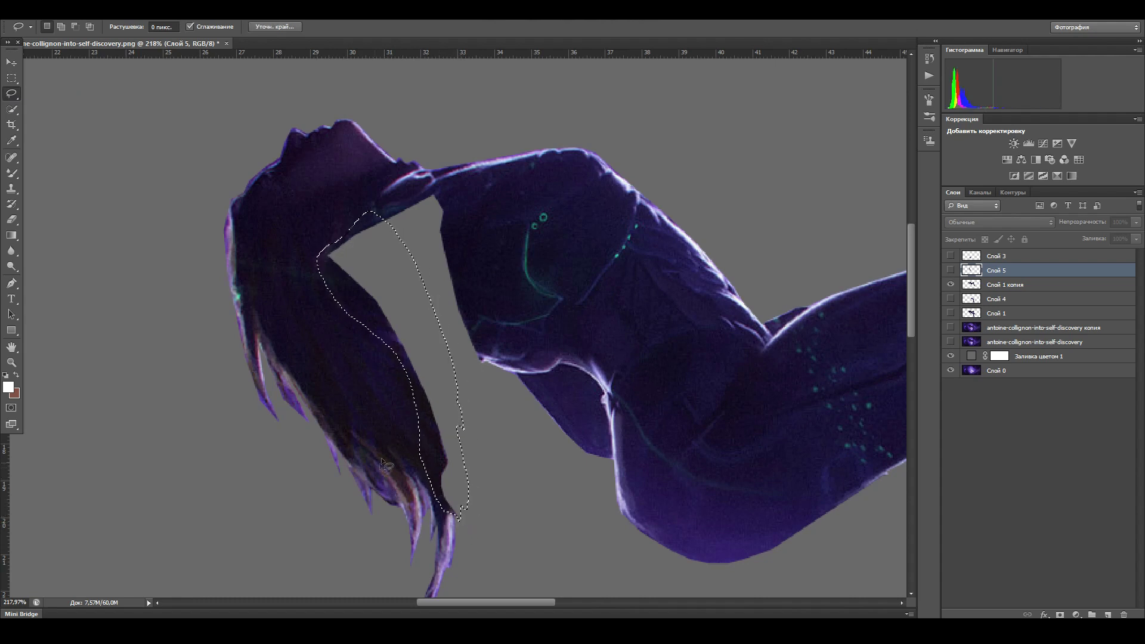
Step: Paint the missing hair inside the selection on Слой 1 копия with the Mixer Brush at size 30, and clear the selection
{"action": "left_click", "coordinate": [13, 174]}
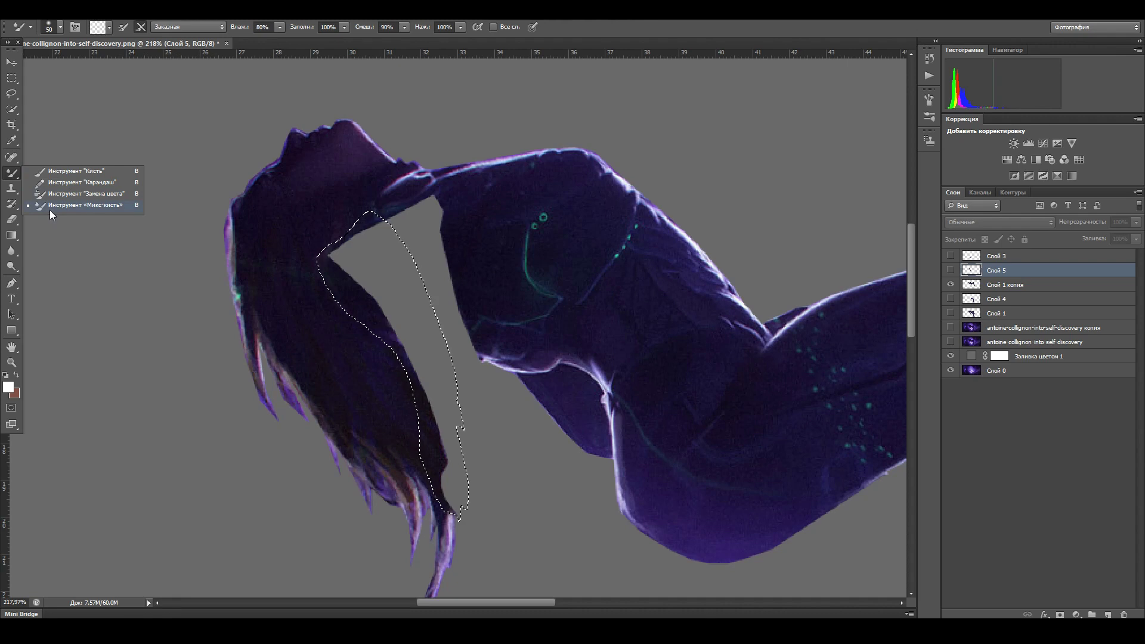
{"action": "left_click", "coordinate": [50, 210]}
{"action": "left_click", "coordinate": [1007, 285]}
{"action": "key", "text": "bracketleft"}
{"action": "key", "text": "bracketleft"}
{"action": "key", "text": "bracketleft"}
{"action": "key", "text": "bracketleft"}
{"action": "key", "text": "bracketleft"}
{"action": "key", "text": "bracketleft"}
{"action": "mouse_move", "coordinate": [330, 257]}
{"action": "left_mouse_down"}
{"action": "mouse_move", "coordinate": [363, 274]}
{"action": "mouse_move", "coordinate": [376, 236]}
{"action": "mouse_move", "coordinate": [438, 420]}
{"action": "left_mouse_up"}
{"action": "key", "text": "bracketright"}
{"action": "key", "text": "bracketright"}
{"action": "mouse_move", "coordinate": [441, 456]}
{"action": "left_mouse_down"}
{"action": "mouse_move", "coordinate": [412, 311]}
{"action": "mouse_move", "coordinate": [461, 382]}
{"action": "mouse_move", "coordinate": [368, 265]}
{"action": "mouse_move", "coordinate": [395, 275]}
{"action": "mouse_move", "coordinate": [353, 281]}
{"action": "mouse_move", "coordinate": [417, 250]}
{"action": "left_mouse_up"}
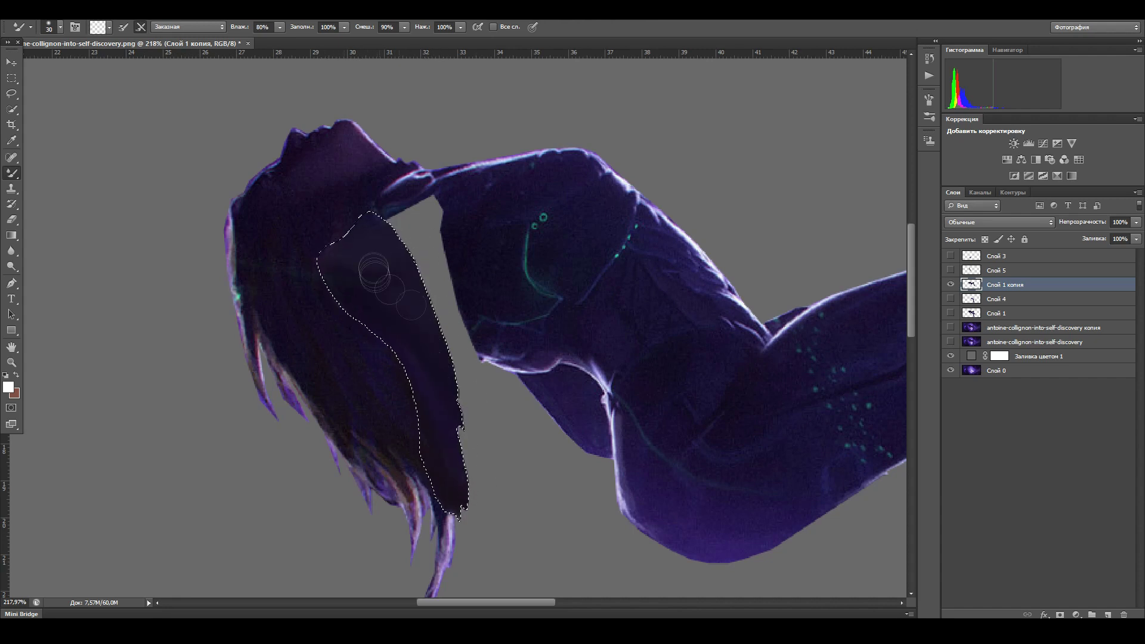
{"action": "key", "text": "m"}
{"action": "key", "text": "ctrl+d"}
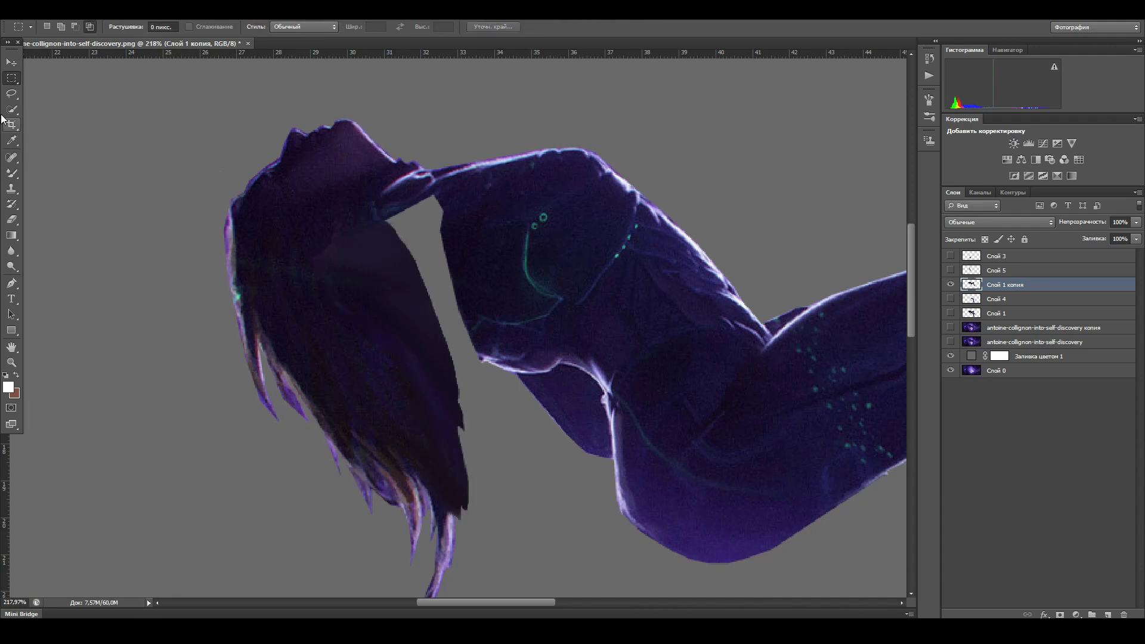
Step: Lasso the gap between the hair and torso, fill it in with the Mixer Brush and blend the shoulder at brush size 20
{"action": "left_click", "coordinate": [12, 93]}
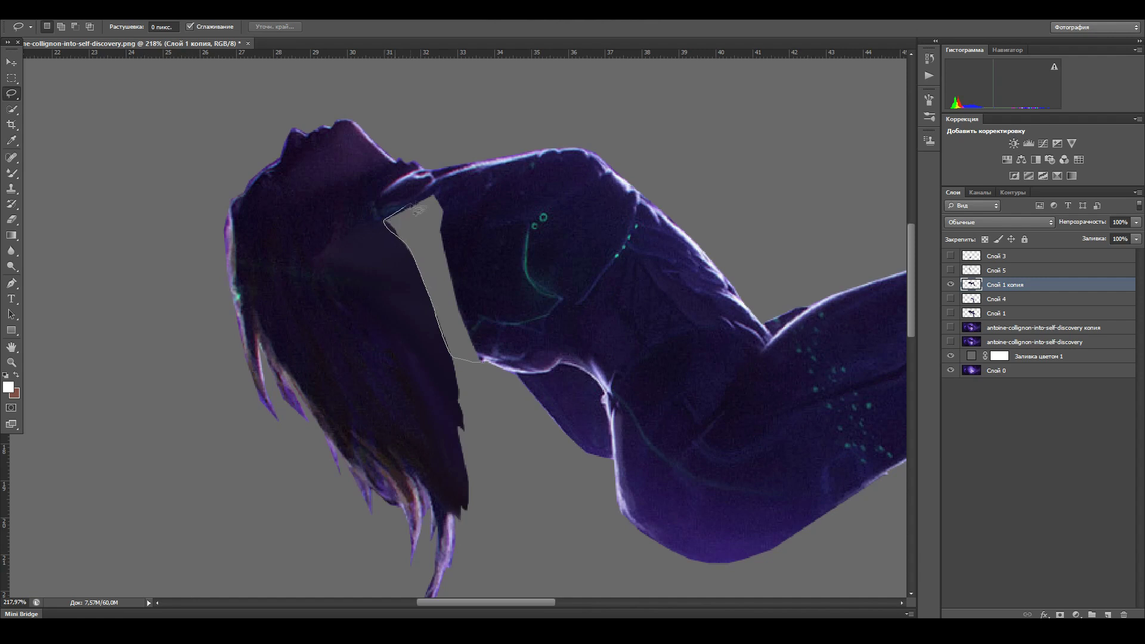
{"action": "mouse_move", "coordinate": [448, 256]}
{"action": "left_mouse_down"}
{"action": "mouse_move", "coordinate": [478, 350]}
{"action": "mouse_move", "coordinate": [470, 359]}
{"action": "mouse_move", "coordinate": [471, 335]}
{"action": "mouse_move", "coordinate": [451, 324]}
{"action": "mouse_move", "coordinate": [460, 296]}
{"action": "mouse_move", "coordinate": [433, 196]}
{"action": "mouse_move", "coordinate": [399, 223]}
{"action": "mouse_move", "coordinate": [401, 244]}
{"action": "mouse_move", "coordinate": [438, 276]}
{"action": "left_mouse_up"}
{"action": "key", "text": "b"}
{"action": "key", "text": "bracketright"}
{"action": "key", "text": "bracketright"}
{"action": "key", "text": "bracketright"}
{"action": "key", "text": "ctrl+d"}
{"action": "key", "text": "bracketleft"}
{"action": "key", "text": "bracketleft"}
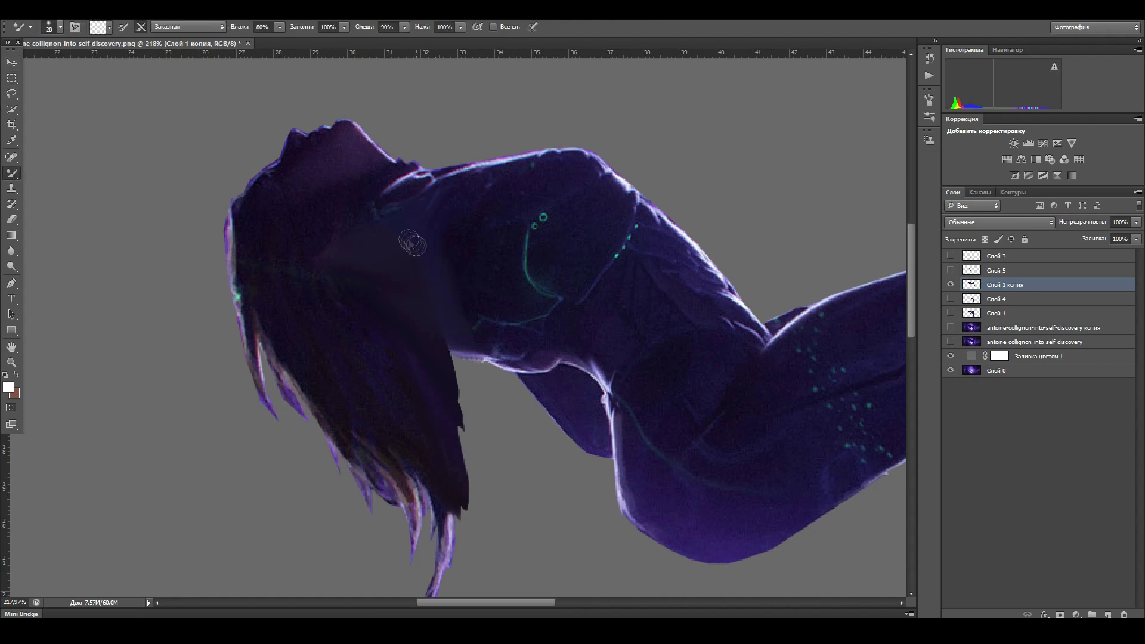
{"action": "key", "text": "m"}
Step: Toggle the visibility of Слой 5 and Слой 1 копия to check the retouched body with and without the arm
{"action": "left_click", "coordinate": [951, 270]}
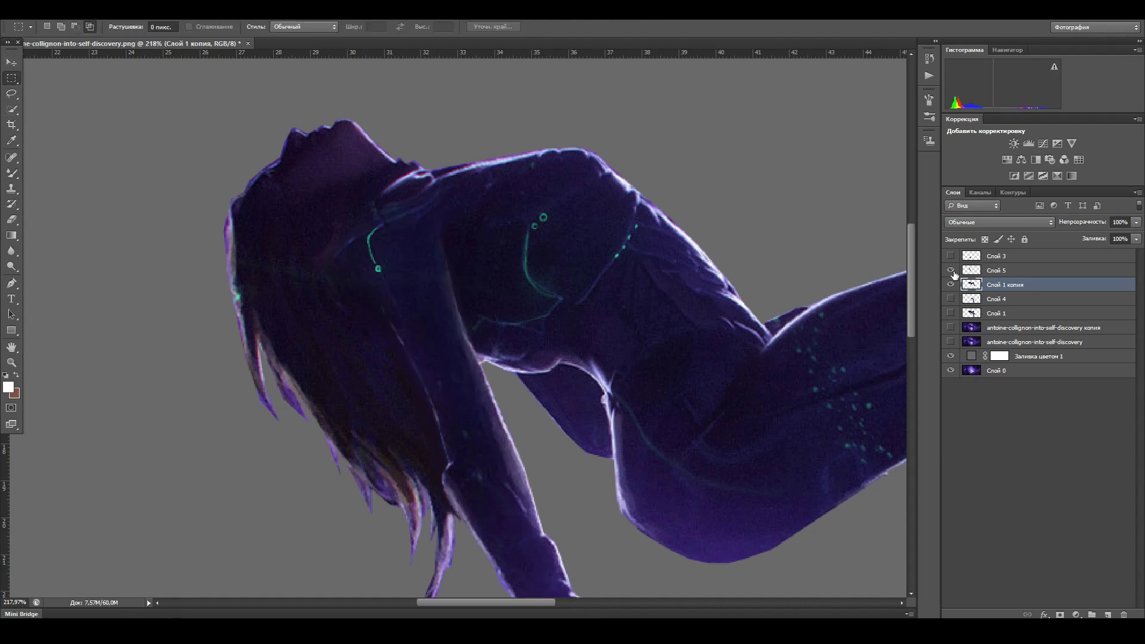
{"action": "left_click", "coordinate": [951, 270]}
{"action": "left_click", "coordinate": [950, 270]}
{"action": "left_click", "coordinate": [950, 270]}
{"action": "scroll", "coordinate": [698, 365], "scroll_direction": "down", "scroll_amount": 1}
{"action": "scroll", "coordinate": [697, 364], "scroll_direction": "down", "scroll_amount": 5}
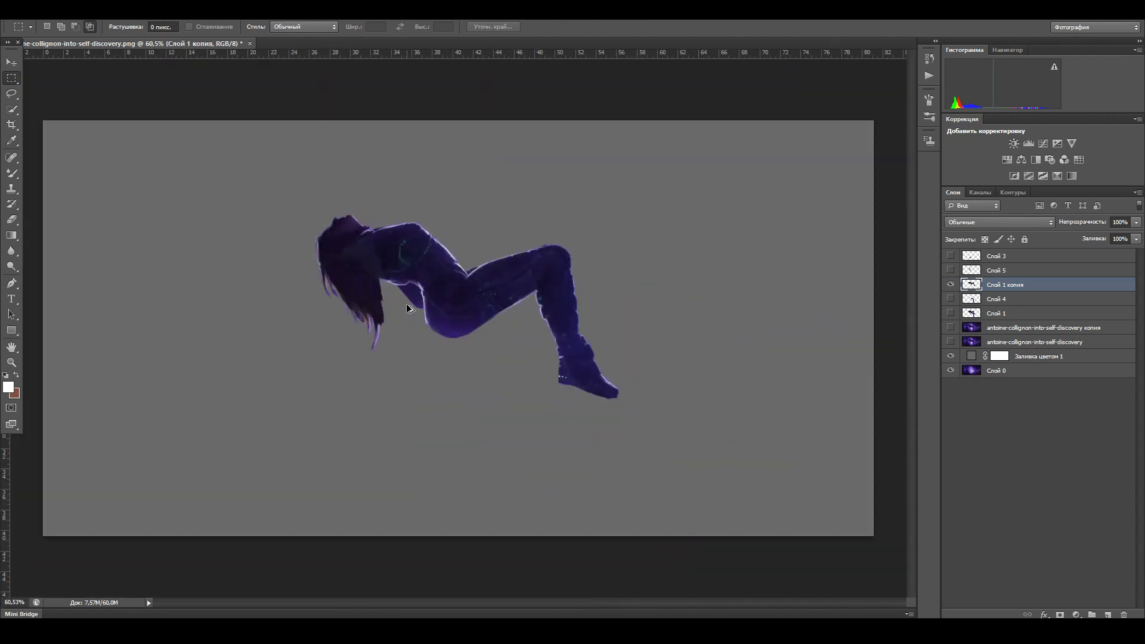
{"action": "scroll", "coordinate": [409, 307], "scroll_direction": "up", "scroll_amount": 2}
{"action": "left_click", "coordinate": [951, 286]}
{"action": "left_click", "coordinate": [950, 286]}
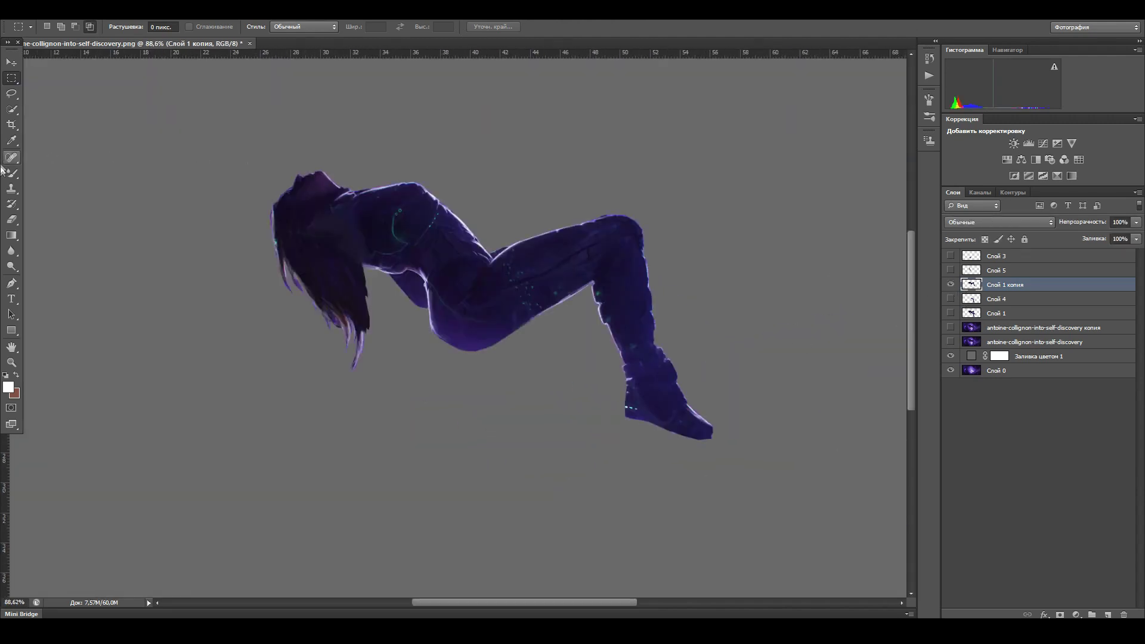
Step: Soften the edge between the hair and torso on Слой 1 копия with the Blur tool at 16% strength
{"action": "left_click", "coordinate": [12, 251]}
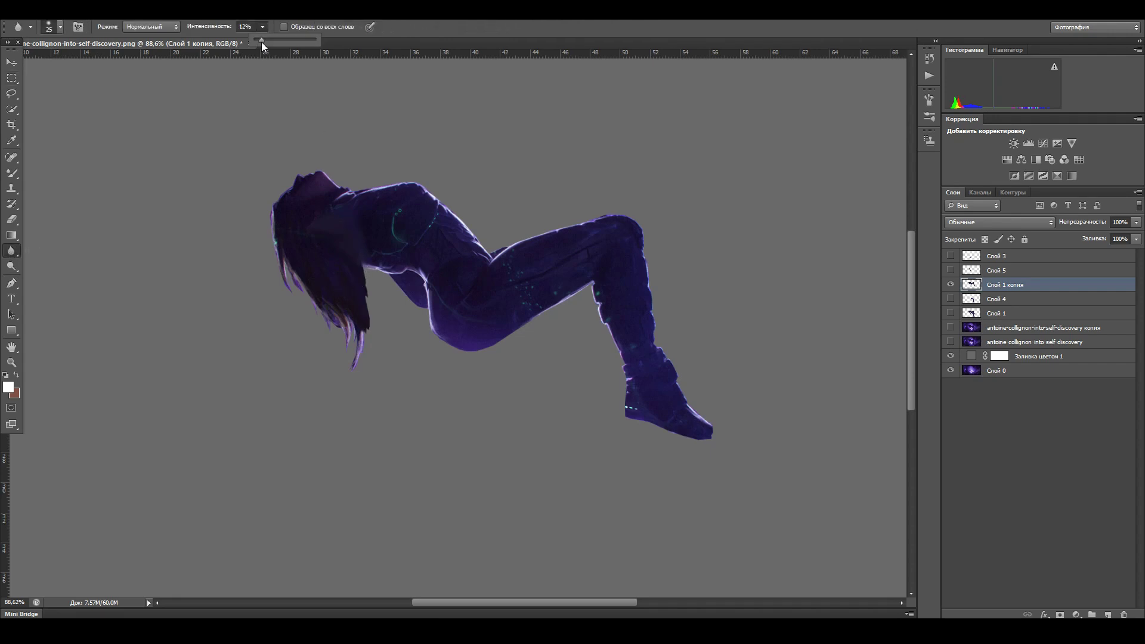
{"action": "left_click", "coordinate": [364, 267]}
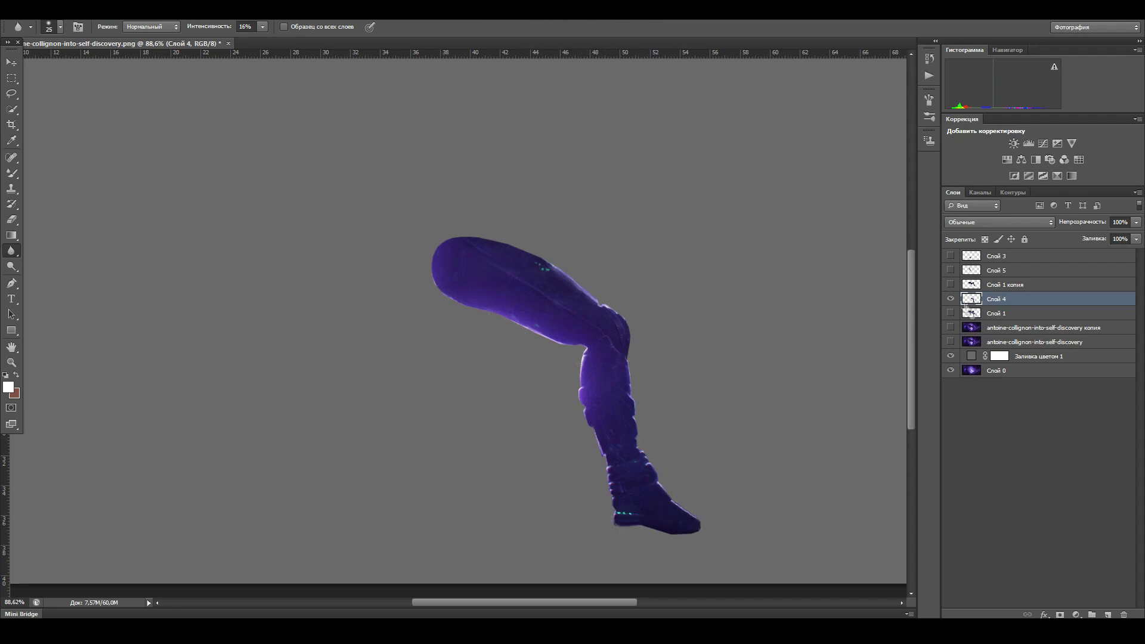
Step: Show the arm layer Слой 5 and the helmet layer Слой 3 one at a time, and soften their outlines with the Blur tool
{"action": "left_click", "coordinate": [951, 298]}
{"action": "left_click", "coordinate": [951, 270]}
{"action": "left_click", "coordinate": [970, 270]}
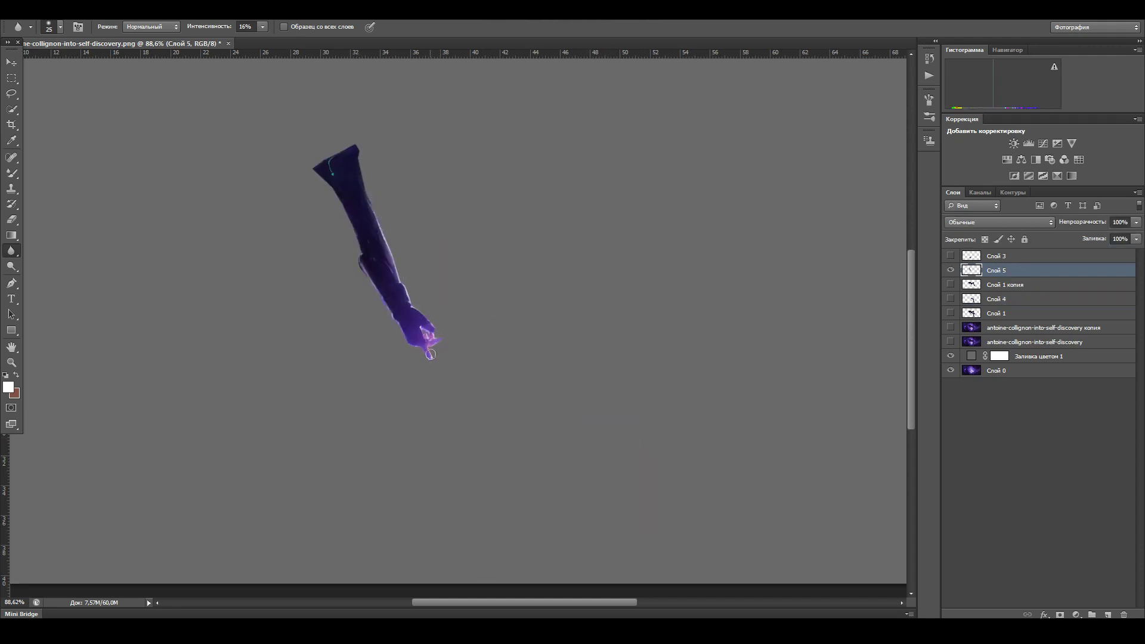
{"action": "left_click", "coordinate": [950, 270]}
{"action": "left_click", "coordinate": [951, 256]}
{"action": "left_click", "coordinate": [971, 256]}
{"action": "scroll", "coordinate": [406, 359], "scroll_direction": "down", "scroll_amount": 2}
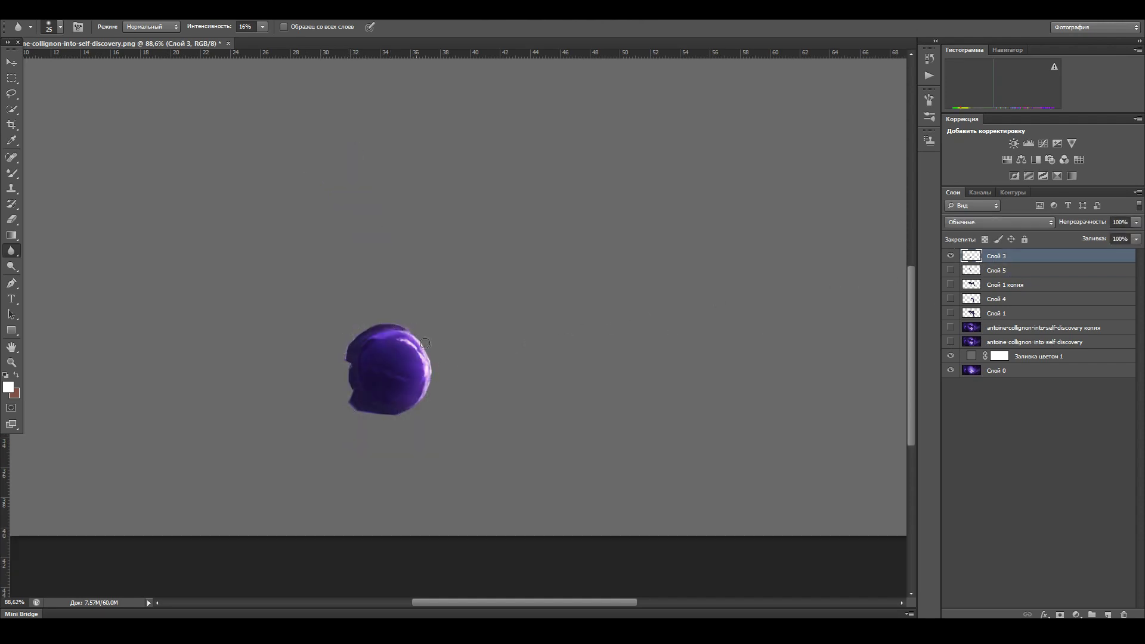
{"action": "left_click", "coordinate": [951, 256]}
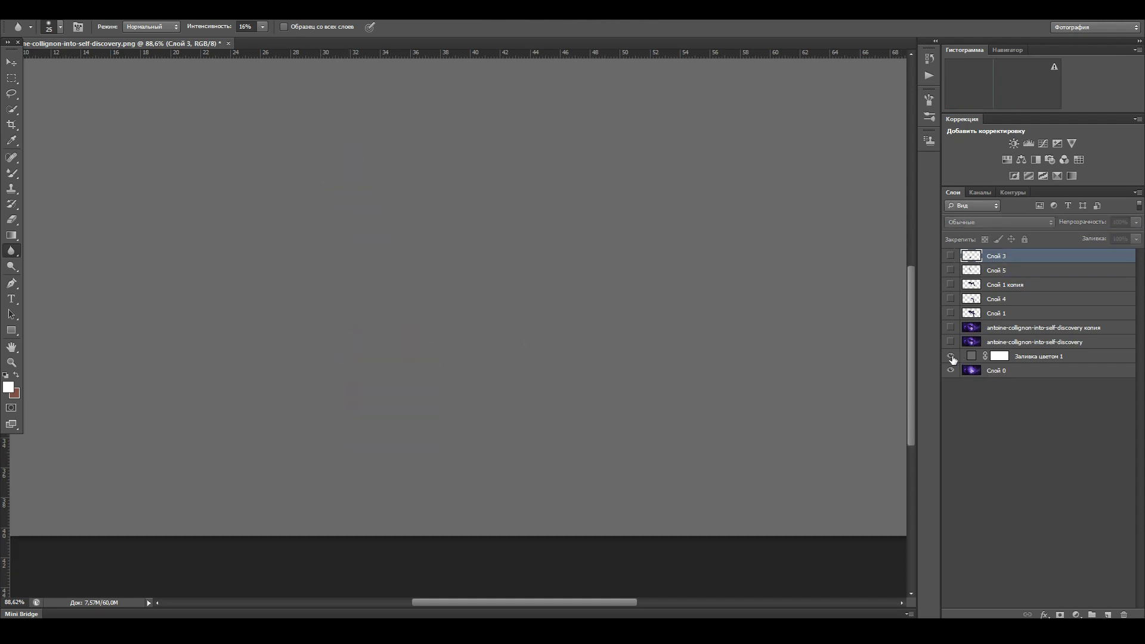
Step: Hide the Заливка цветом 1 layer and copy the entire clean background on Слой 0
{"action": "left_click", "coordinate": [951, 356]}
{"action": "left_click", "coordinate": [1002, 370]}
{"action": "key", "text": "ctrl+0"}
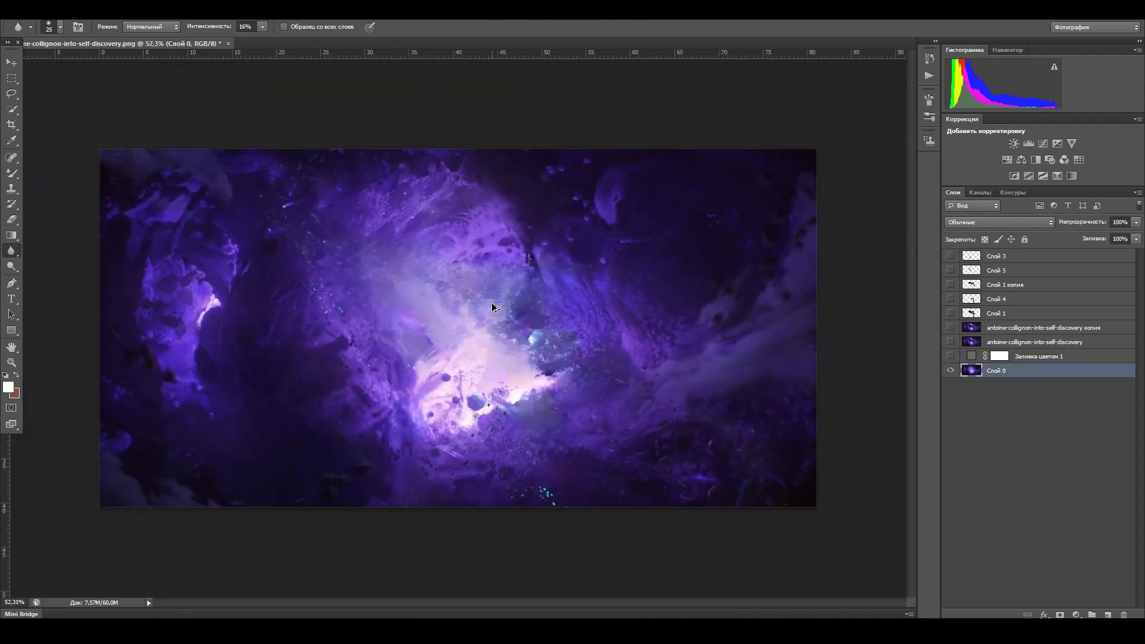
{"action": "left_click", "coordinate": [11, 78]}
{"action": "key", "text": "ctrl+a"}
{"action": "key", "text": "ctrl+c"}
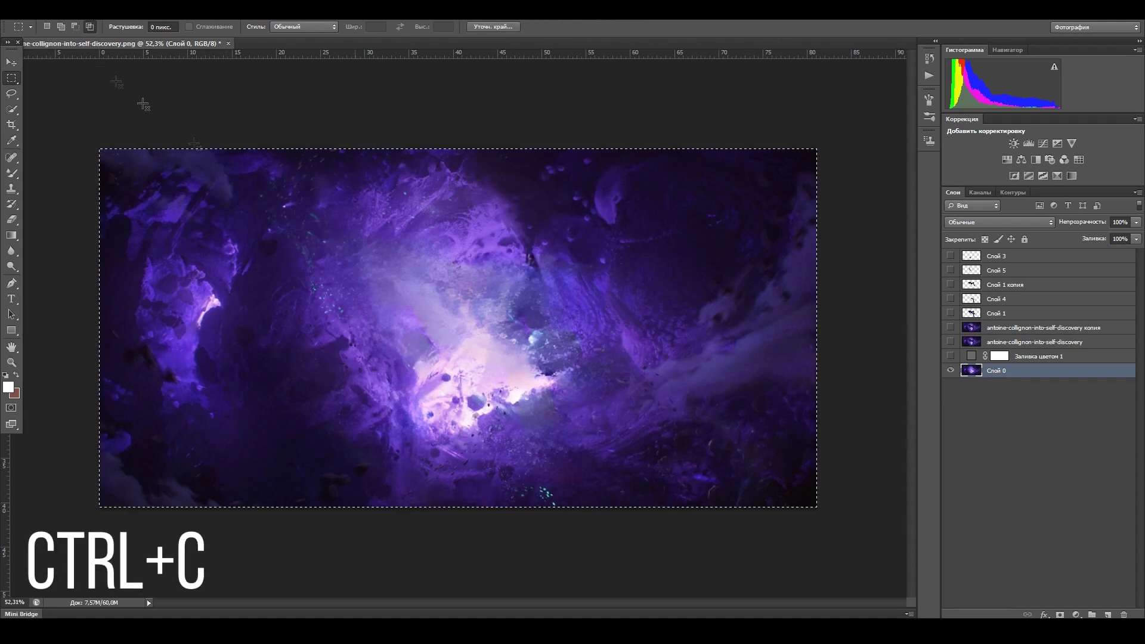
Step: Create a new transparent document 2500 px wide and 1350 px high
{"action": "left_click", "coordinate": [35, 9]}
{"action": "left_click", "coordinate": [46, 22]}
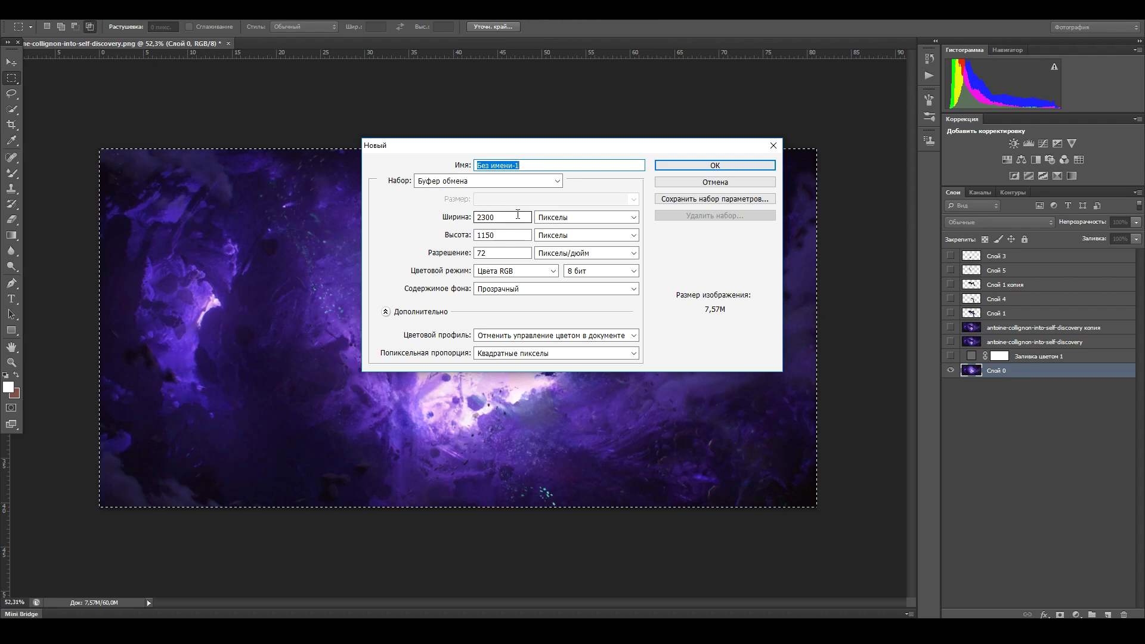
{"action": "left_click_drag", "start_coordinate": [482, 217], "coordinate": [487, 218]}
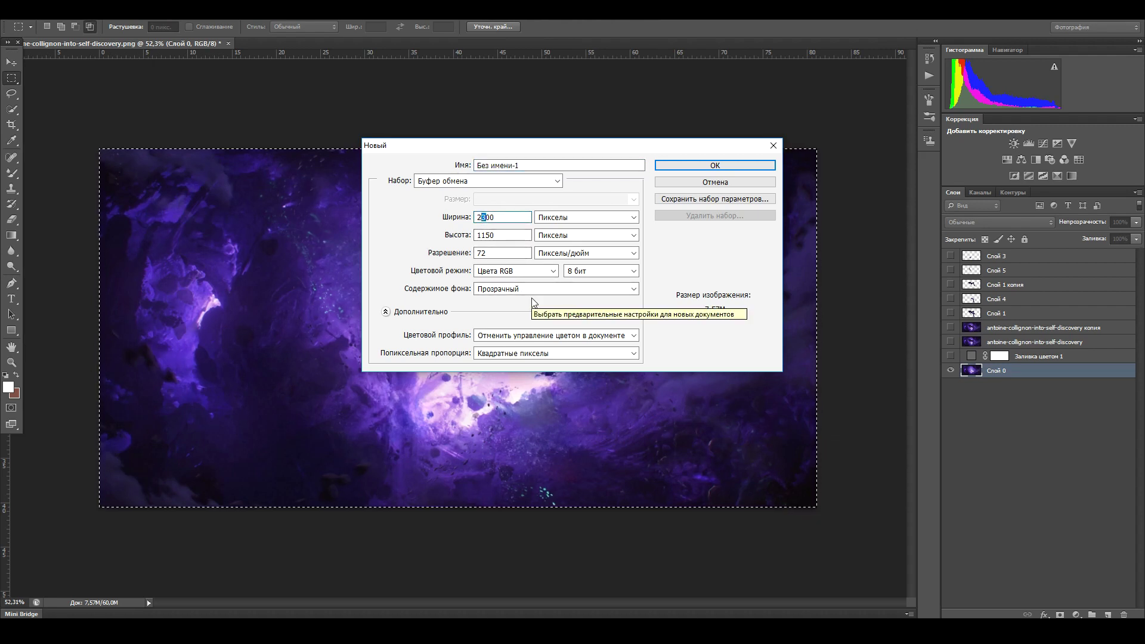
{"action": "type", "text": "5"}
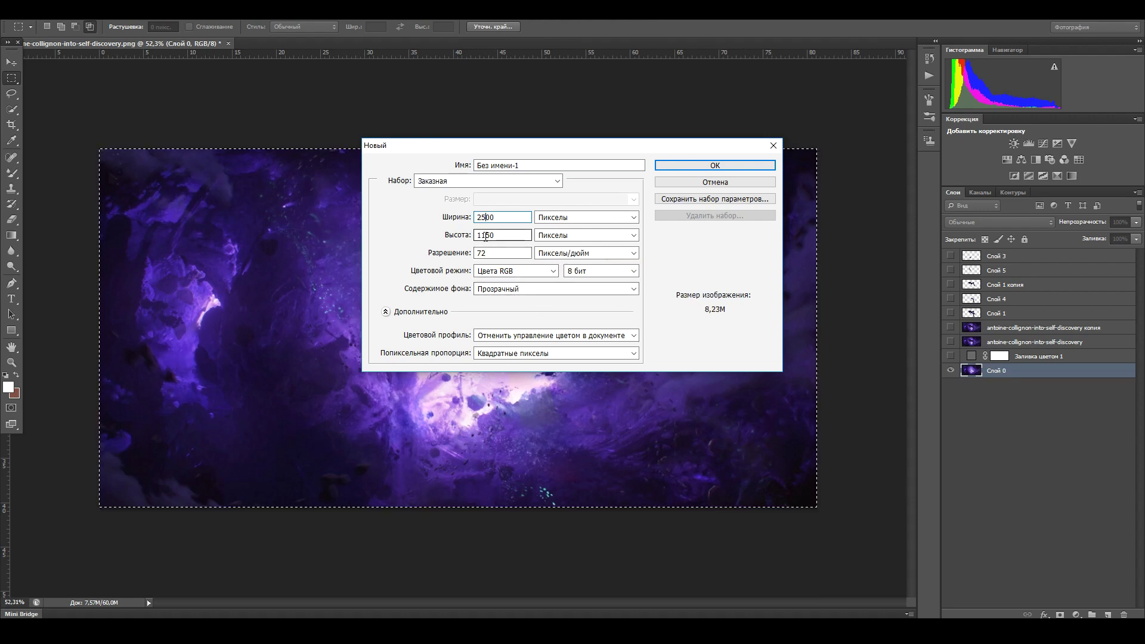
{"action": "type", "text": "3"}
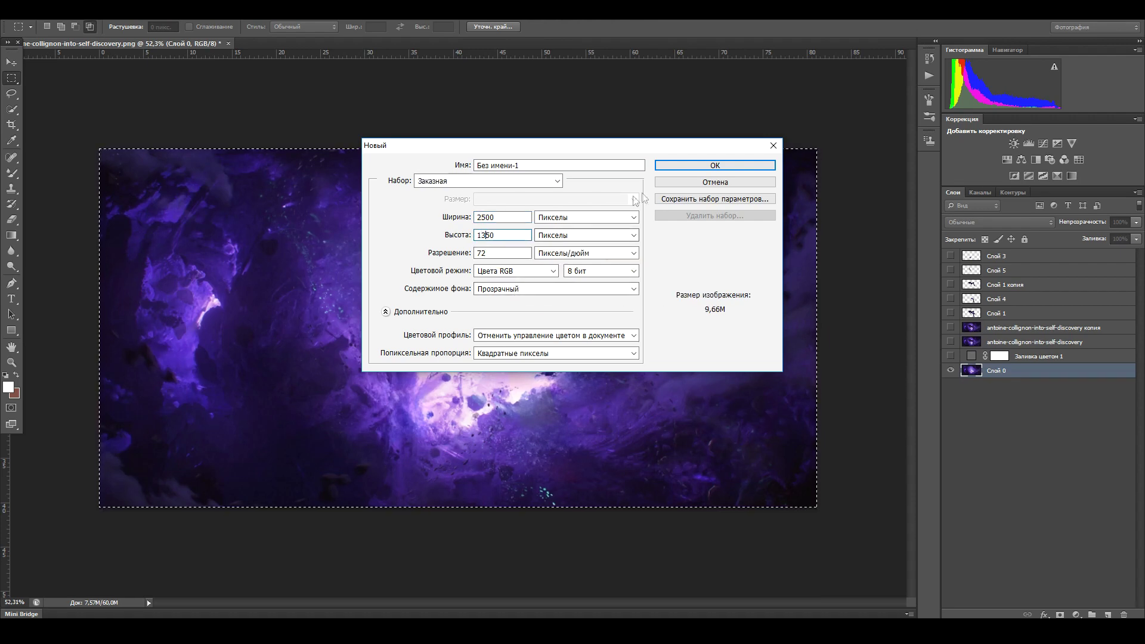
{"action": "left_click", "coordinate": [710, 167]}
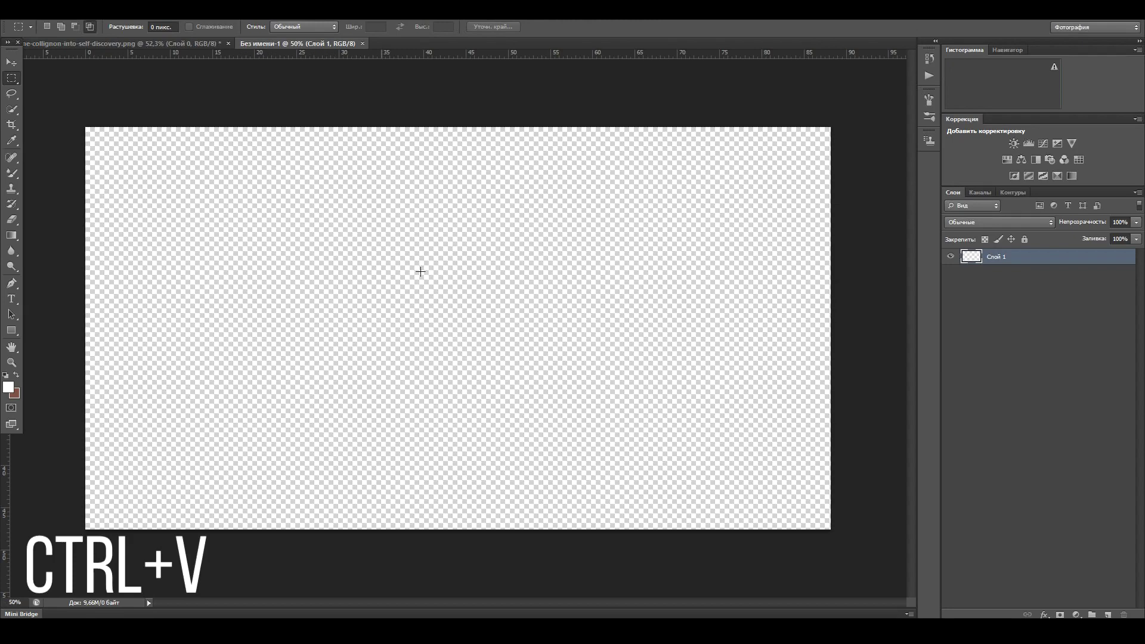
Step: Paste the background into the new document and fill the empty strip along the canvas's left edge with Content-Aware Fill
{"action": "key", "text": "ctrl+v"}
{"action": "left_click_drag", "start_coordinate": [85, 127], "coordinate": [118, 542]}
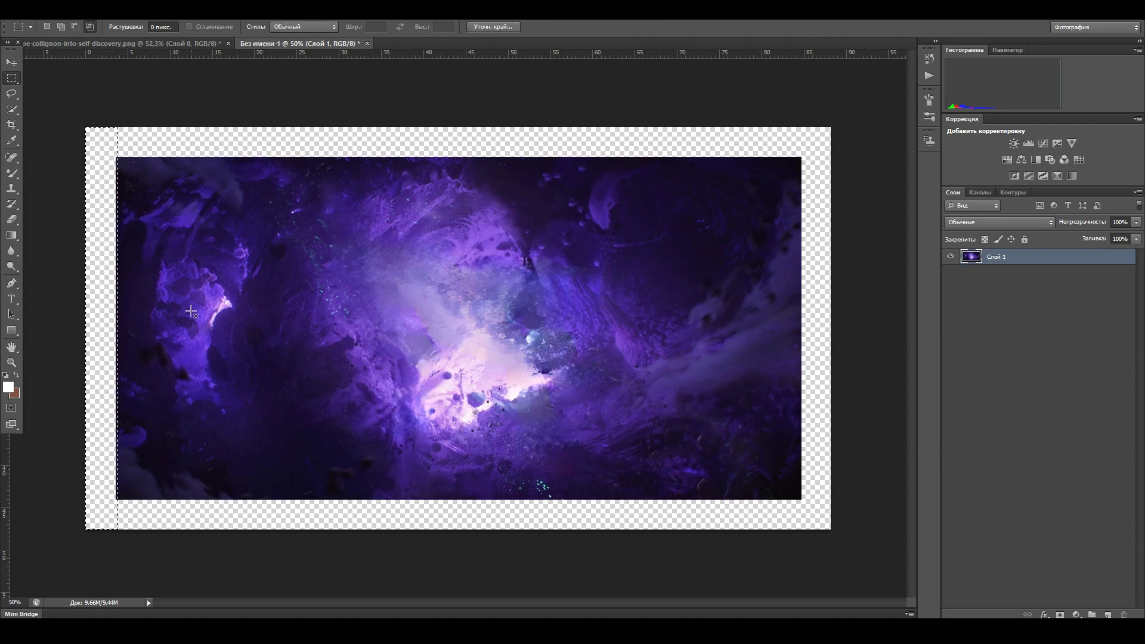
{"action": "key", "text": "shift"}
{"action": "key", "text": "shift+F5"}
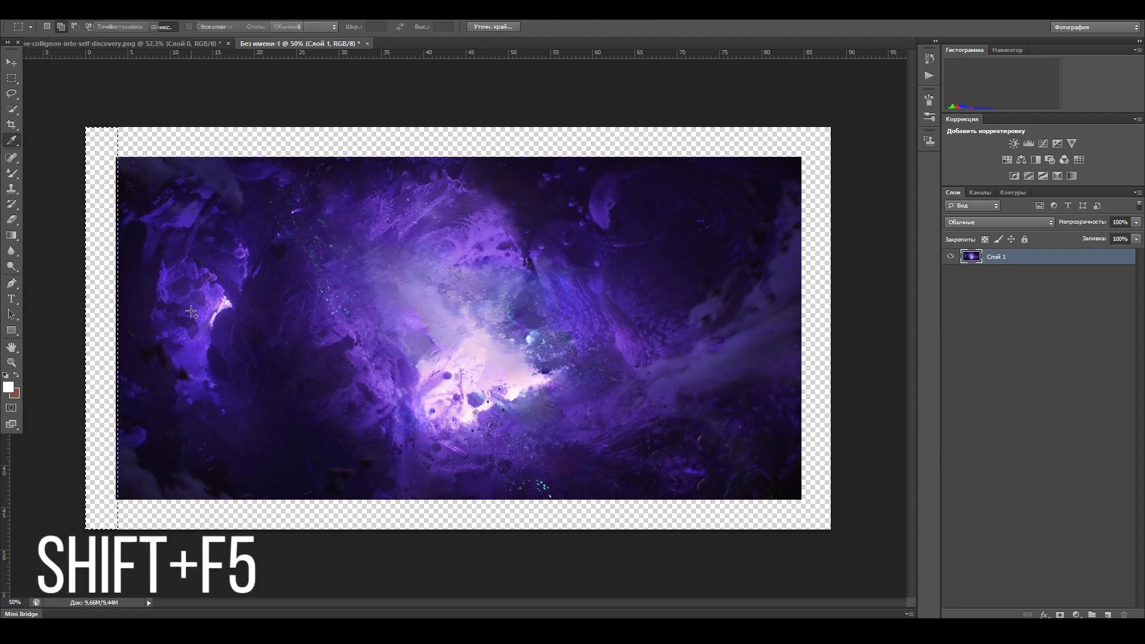
{"action": "left_click", "coordinate": [679, 186]}
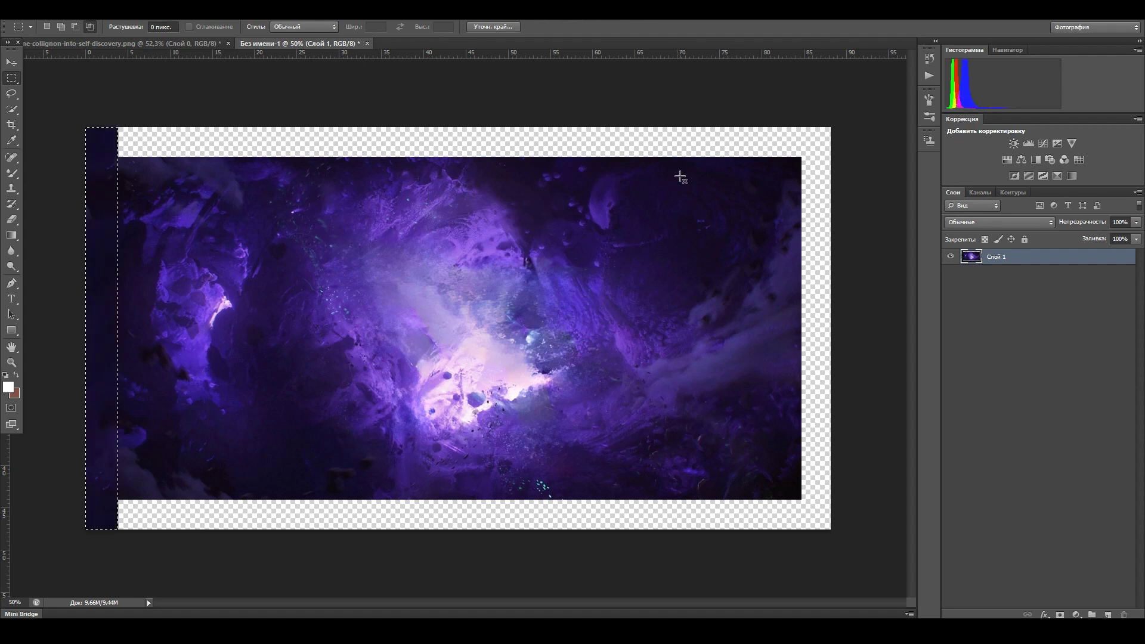
Step: Select the transparent strip along the canvas's right edge and fill it using Content-Aware at 100% opacity
{"action": "left_click_drag", "start_coordinate": [857, 126], "coordinate": [795, 547]}
{"action": "left_click", "coordinate": [798, 518]}
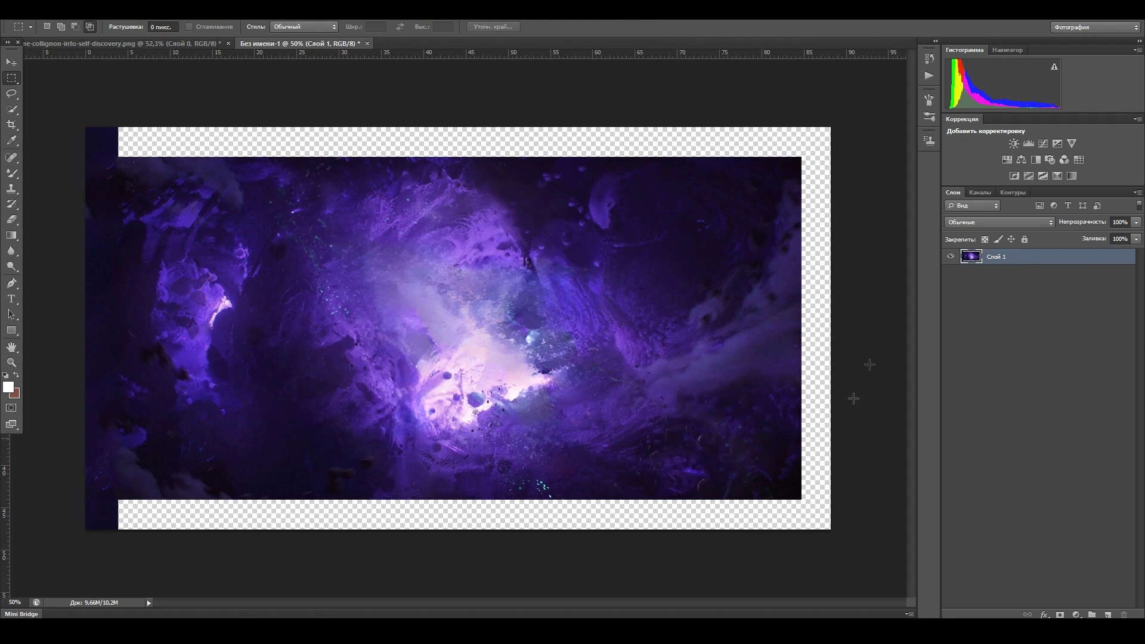
{"action": "left_click_drag", "start_coordinate": [858, 108], "coordinate": [797, 576]}
{"action": "key", "text": "shift+F5"}
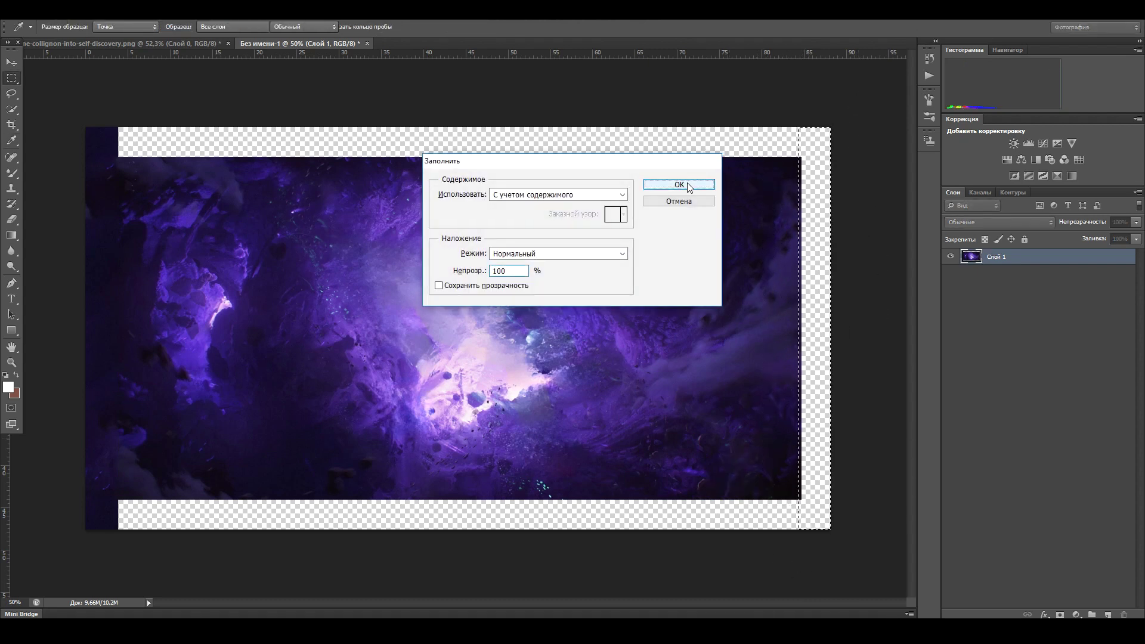
{"action": "left_click", "coordinate": [688, 183]}
Step: Fill the remaining transparent strips above and below the image with Content-Aware Fill, and clear the selection
{"action": "left_click_drag", "start_coordinate": [115, 119], "coordinate": [800, 159]}
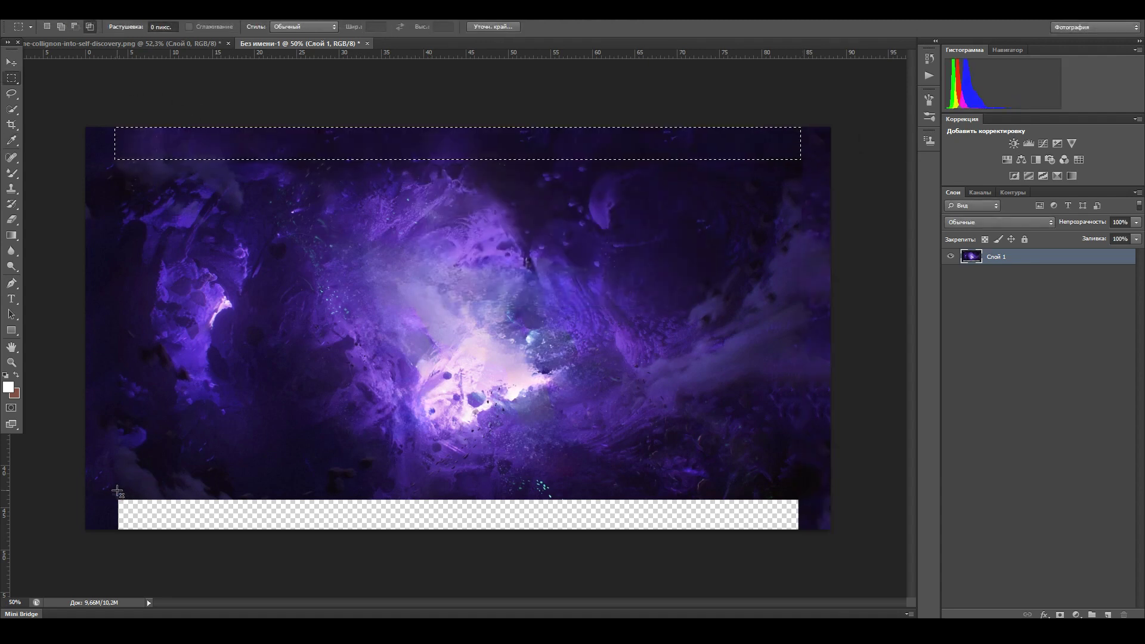
{"action": "left_click_drag", "start_coordinate": [804, 528], "coordinate": [115, 497]}
{"action": "key", "text": "shift+F5"}
{"action": "left_click", "coordinate": [670, 182]}
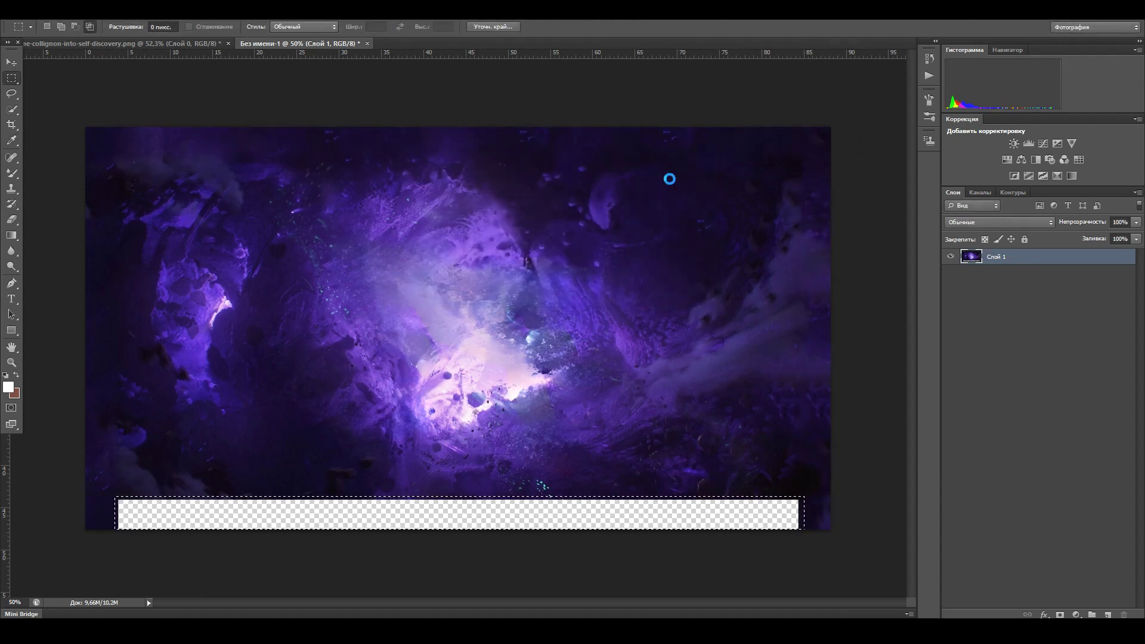
{"action": "key", "text": "ctrl+d"}
Step: Copy the whole extended background and create another transparent document, increasing the width and setting the height to 1550 px
{"action": "left_click", "coordinate": [37, 14]}
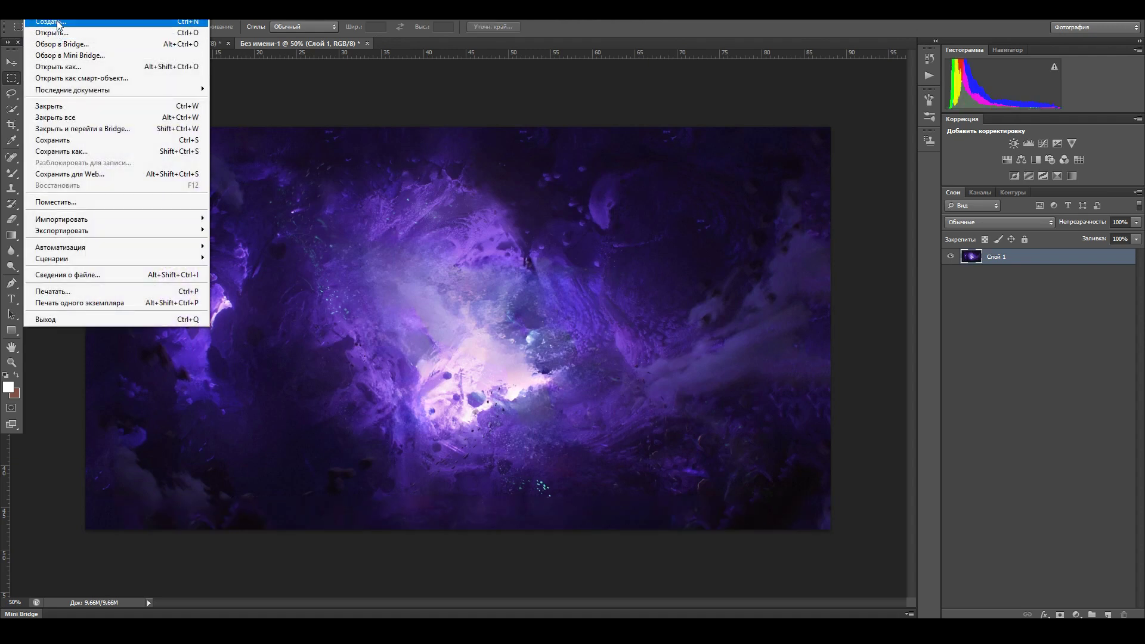
{"action": "left_click", "coordinate": [58, 24]}
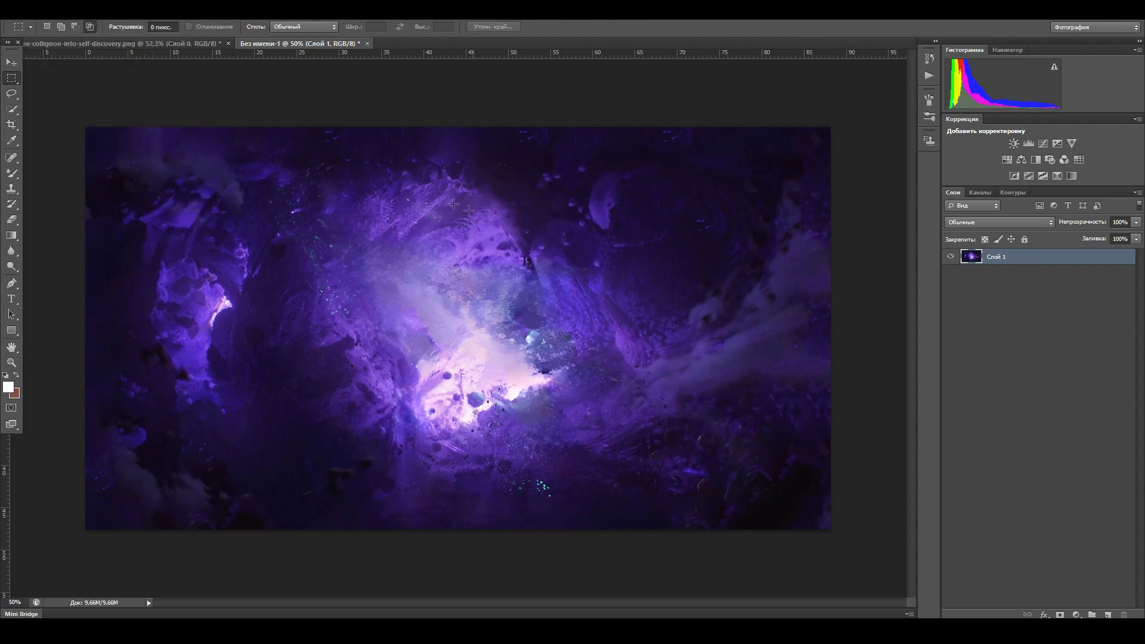
{"action": "left_click_drag", "start_coordinate": [83, 89], "coordinate": [891, 554]}
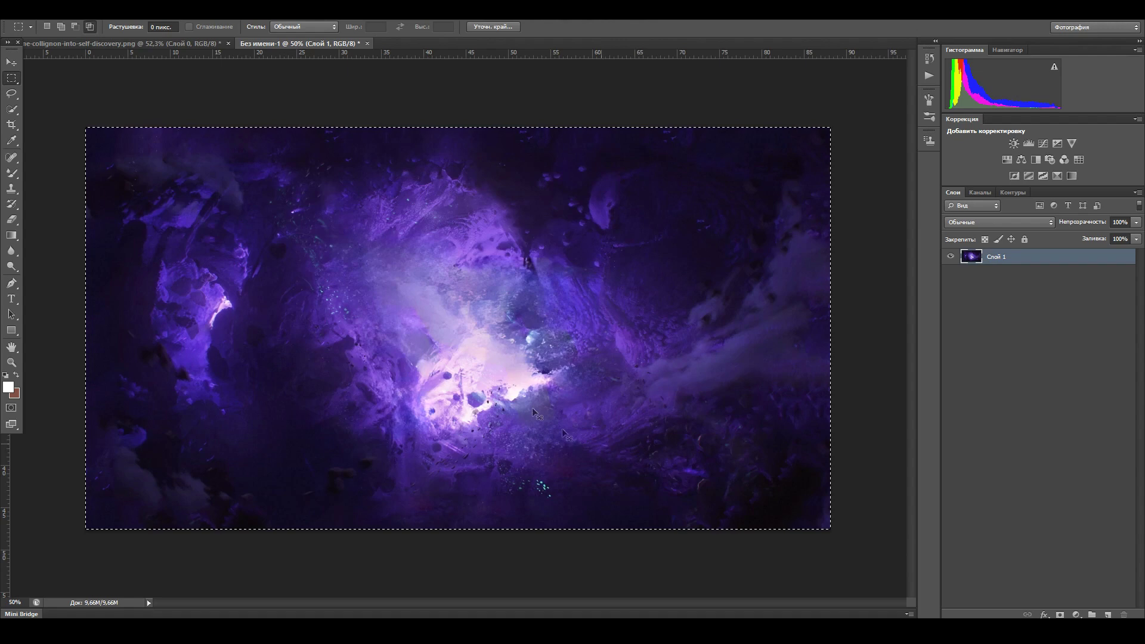
{"action": "left_click", "coordinate": [36, 13]}
{"action": "left_click", "coordinate": [57, 24]}
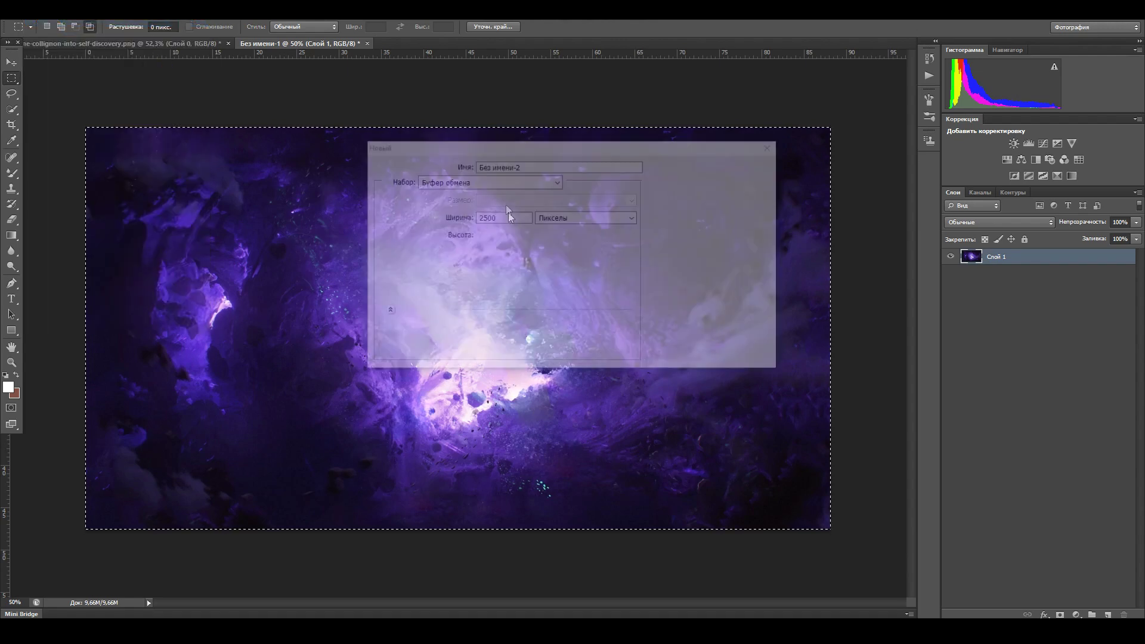
{"action": "left_click", "coordinate": [483, 236]}
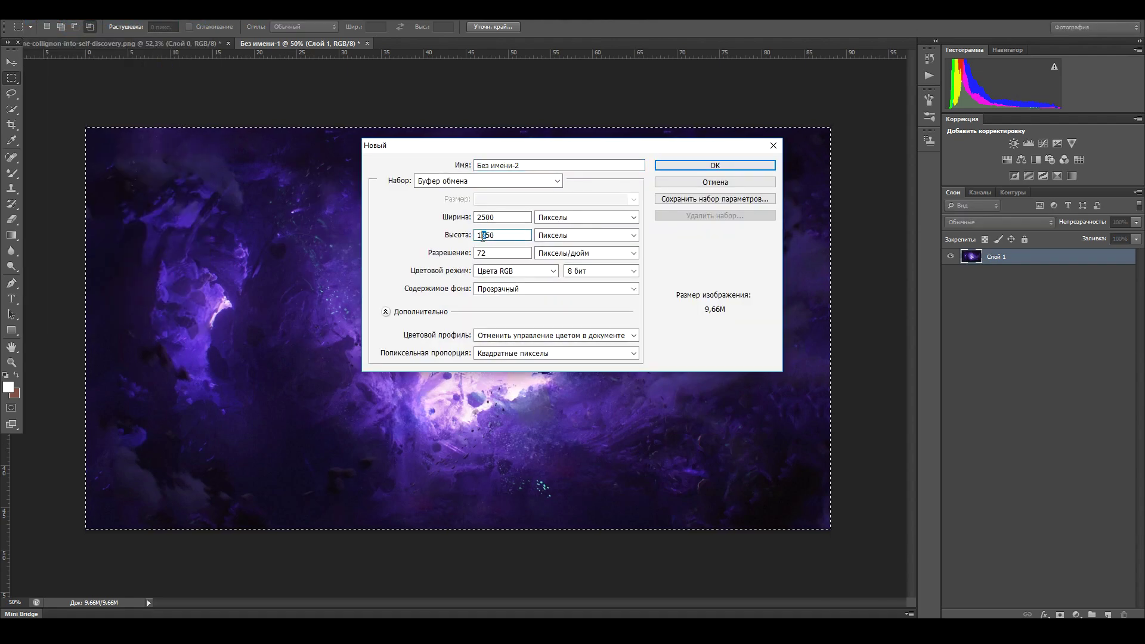
{"action": "type", "text": "5"}
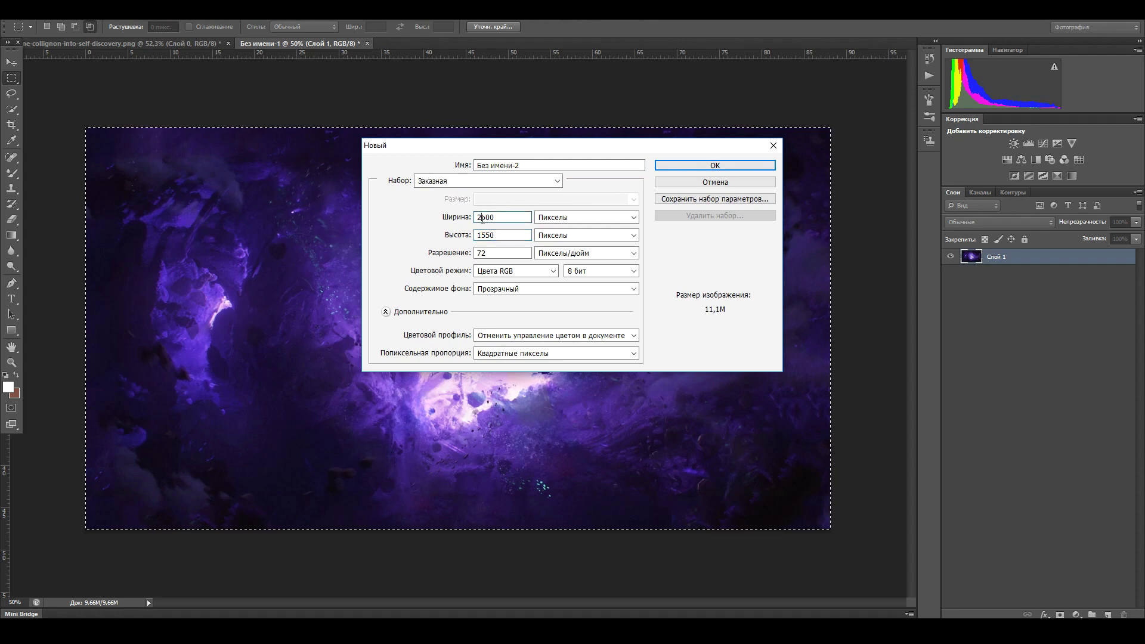
{"action": "left_click", "coordinate": [695, 168]}
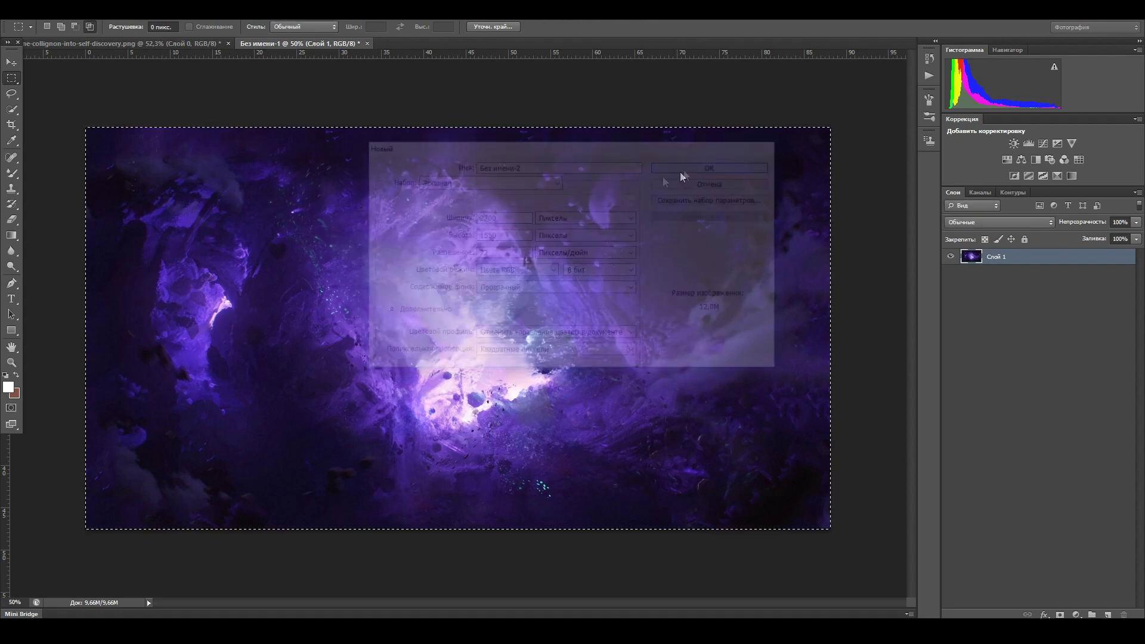
Step: Paste the extended background into the larger document and fill the empty strips on both its sides with Content-Aware Fill
{"action": "key", "text": "ctrl+v"}
{"action": "left_click_drag", "start_coordinate": [52, 95], "coordinate": [89, 562]}
{"action": "key", "text": "shift+F5"}
{"action": "left_click", "coordinate": [702, 184]}
{"action": "mouse_move", "coordinate": [865, 96]}
{"action": "left_mouse_down"}
{"action": "mouse_move", "coordinate": [839, 271]}
{"action": "mouse_move", "coordinate": [860, 560]}
{"action": "left_mouse_up"}
{"action": "key", "text": "shift+F5"}
{"action": "key", "text": "Return"}
Step: Fill the empty strips along the larger canvas's upper and lower edges with Content-Aware Fill, and clear the selection
{"action": "left_click_drag", "start_coordinate": [87, 97], "coordinate": [831, 131]}
{"action": "key", "text": "shift+F5"}
{"action": "key", "text": "Return"}
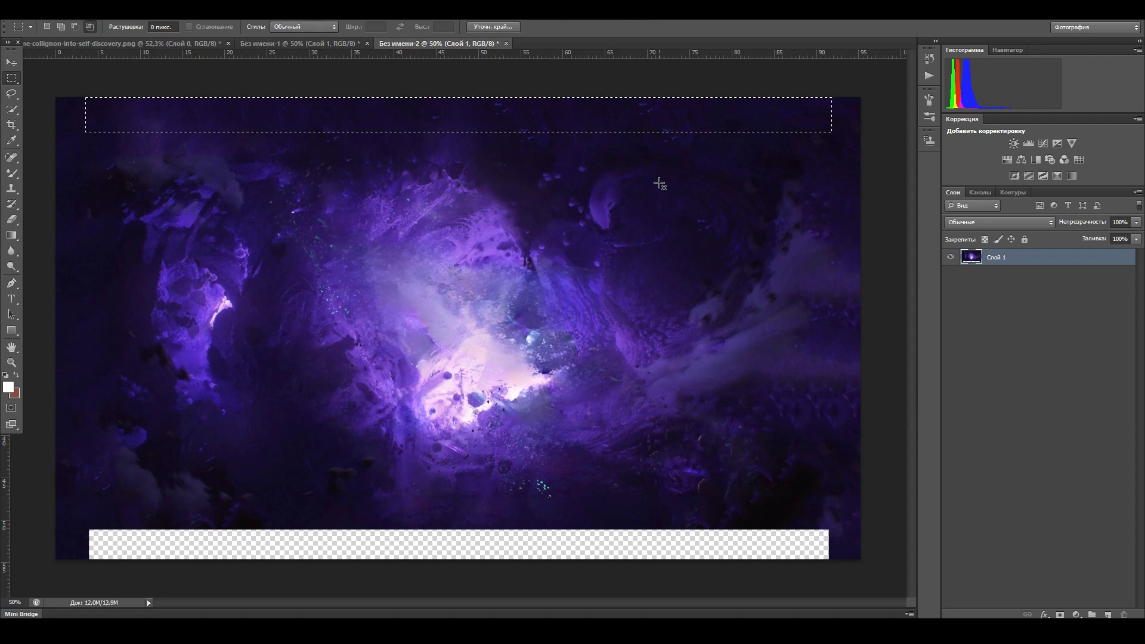
{"action": "mouse_move", "coordinate": [86, 521]}
{"action": "left_mouse_down"}
{"action": "mouse_move", "coordinate": [263, 561]}
{"action": "mouse_move", "coordinate": [840, 564]}
{"action": "mouse_move", "coordinate": [87, 526]}
{"action": "left_mouse_up"}
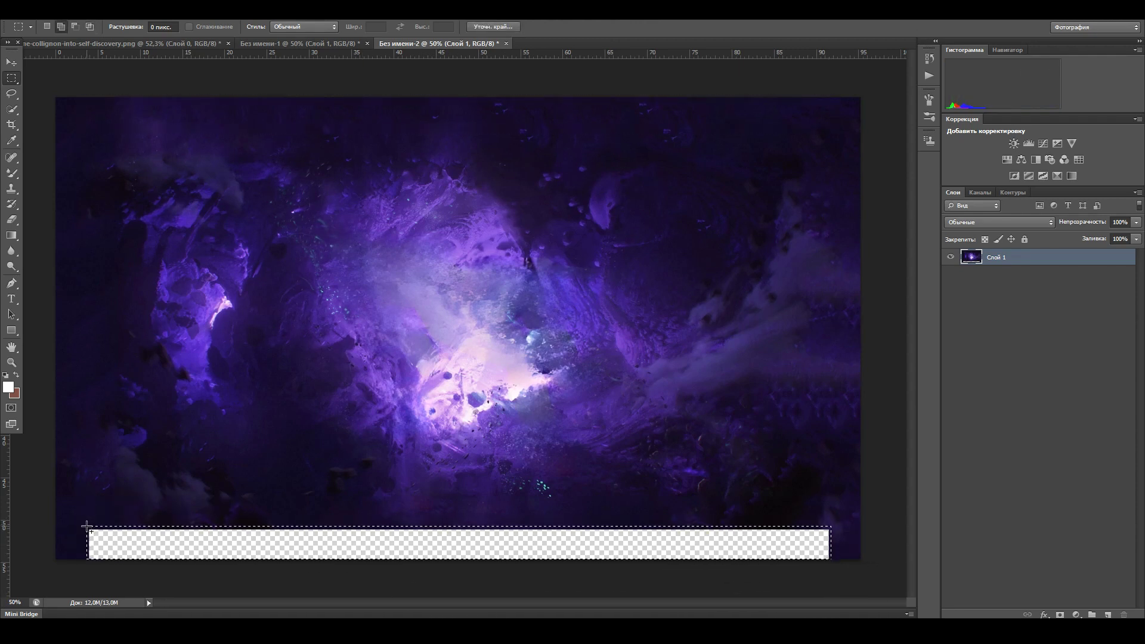
{"action": "key", "text": "shift+F5"}
{"action": "key", "text": "Return"}
{"action": "key", "text": "ctrl+d"}
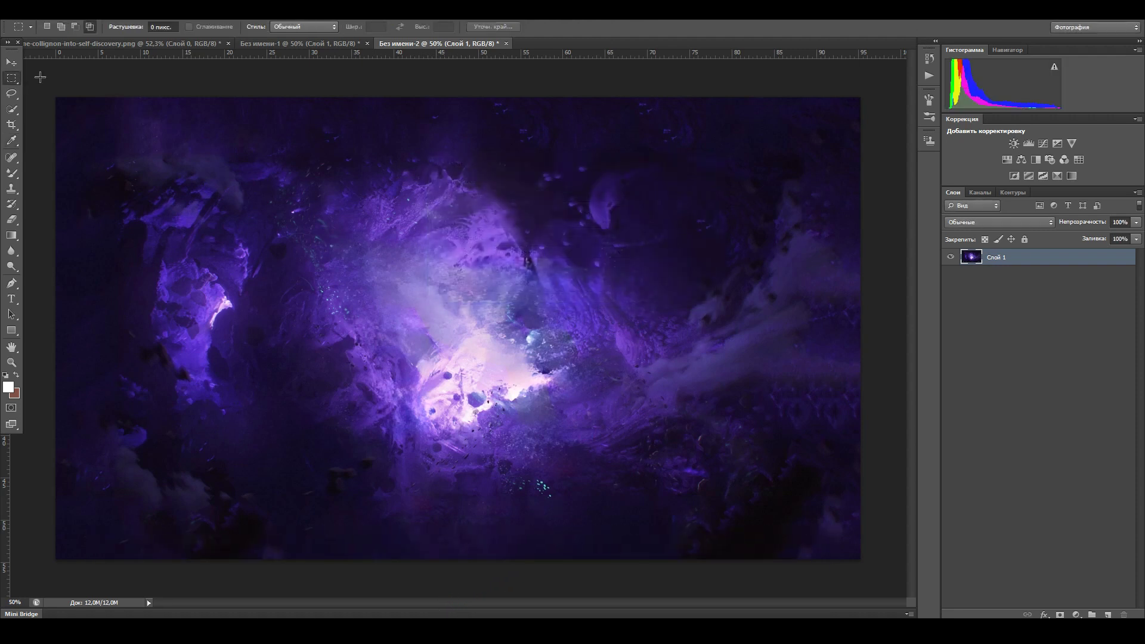
Step: Save the enlarged background as the JPEG file Без имени-2.jpg in the AN folder, and return to the layered figure document
{"action": "left_click_drag", "start_coordinate": [779, 565], "coordinate": [960, 625]}
{"action": "left_click", "coordinate": [37, 15]}
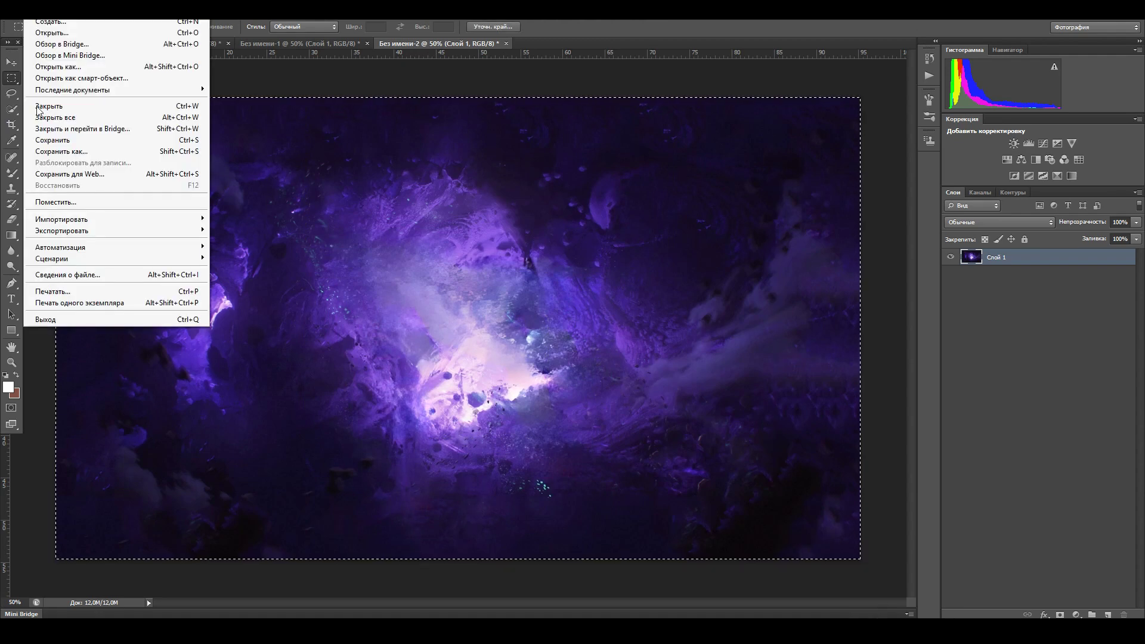
{"action": "left_click", "coordinate": [50, 144]}
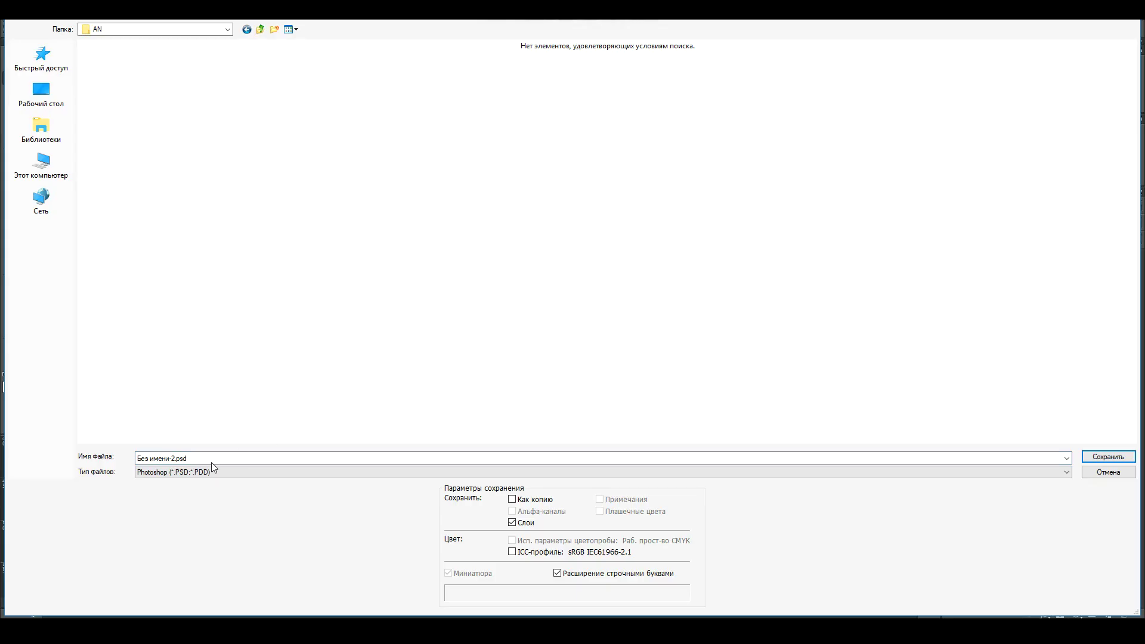
{"action": "left_click", "coordinate": [268, 473]}
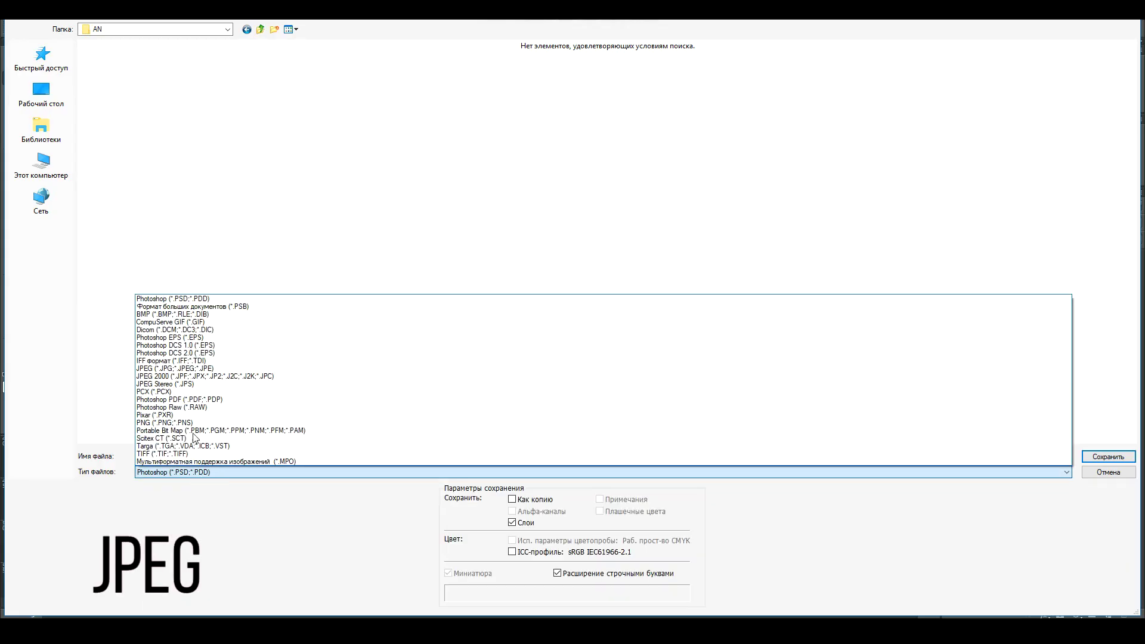
{"action": "left_click", "coordinate": [268, 368]}
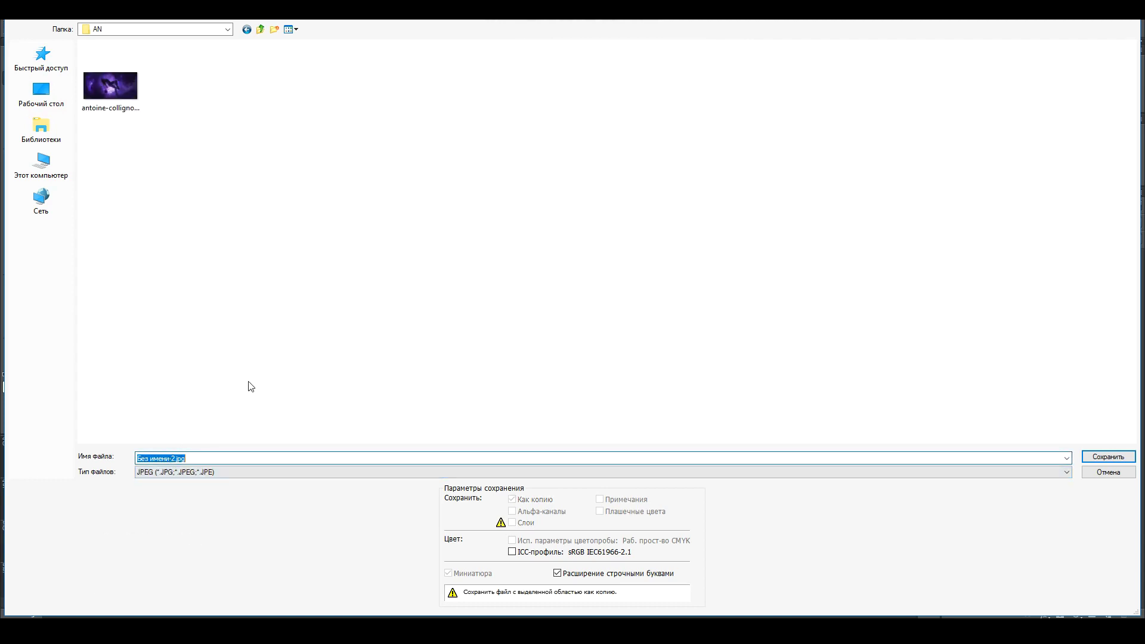
{"action": "left_click", "coordinate": [1099, 454]}
{"action": "left_click", "coordinate": [643, 172]}
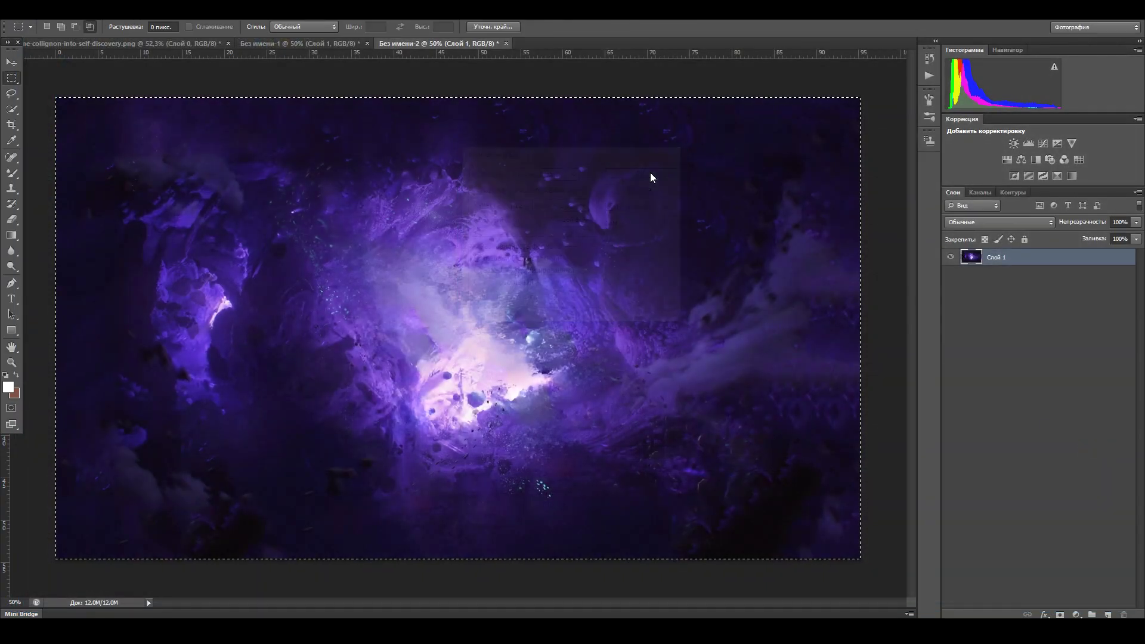
{"action": "key", "text": "ctrl+d"}
{"action": "left_click", "coordinate": [147, 45]}
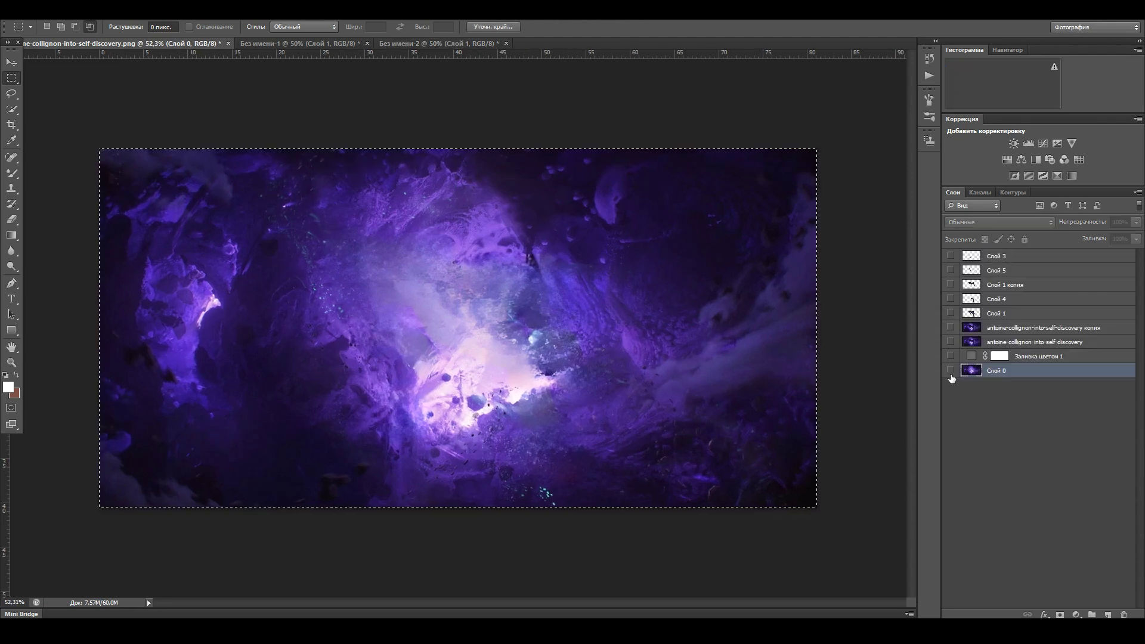
Step: Show only the layer Слой 3 with the helmet and save it as the PNG file 1 in the AN folder
{"action": "left_click", "coordinate": [951, 370]}
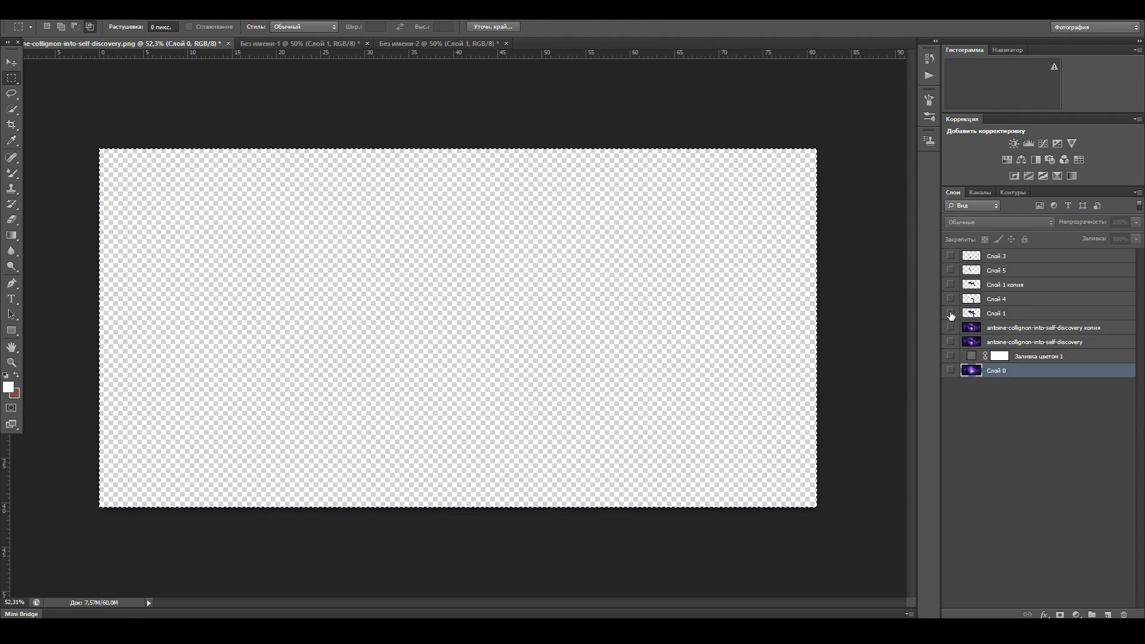
{"action": "left_click", "coordinate": [950, 256]}
{"action": "left_click_drag", "start_coordinate": [89, 111], "coordinate": [836, 539]}
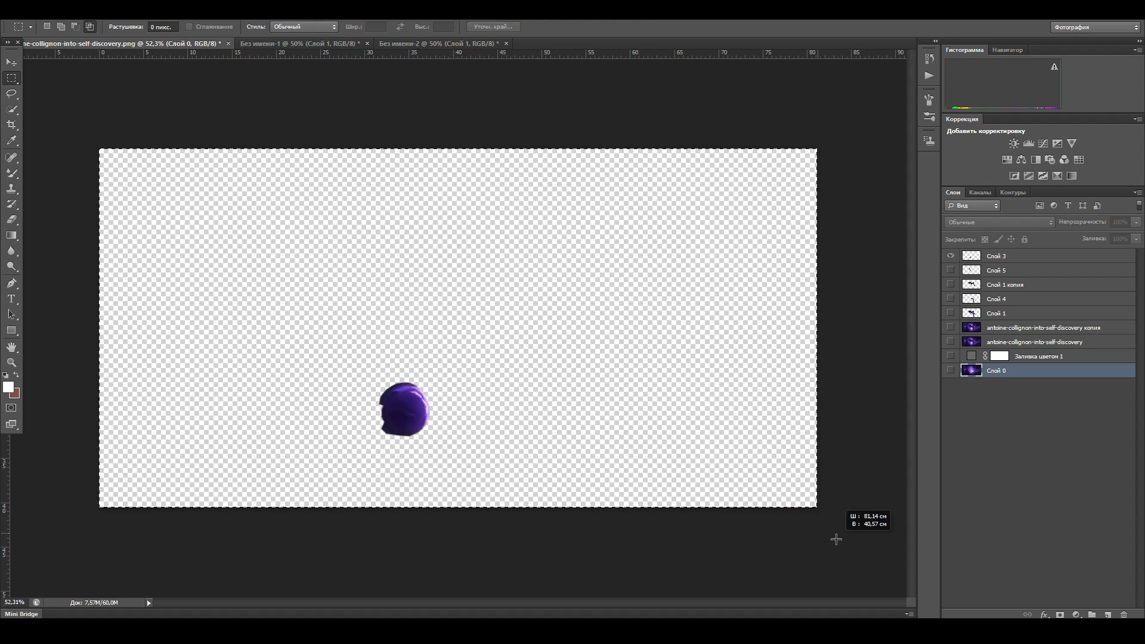
{"action": "left_click", "coordinate": [35, 12]}
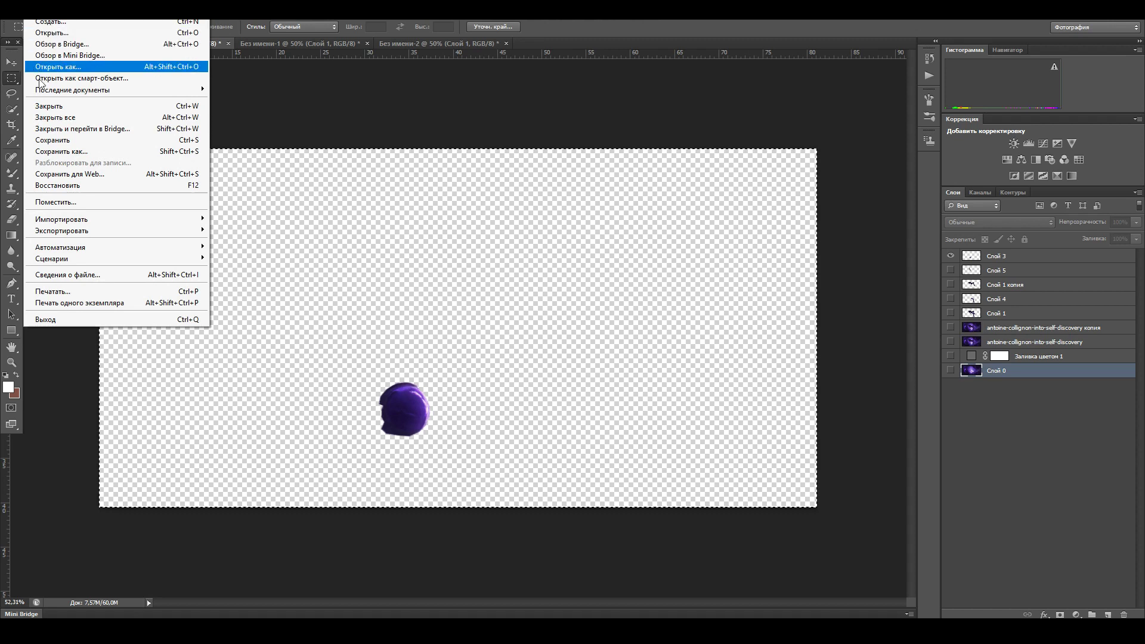
{"action": "left_click", "coordinate": [61, 150]}
{"action": "left_click", "coordinate": [217, 473]}
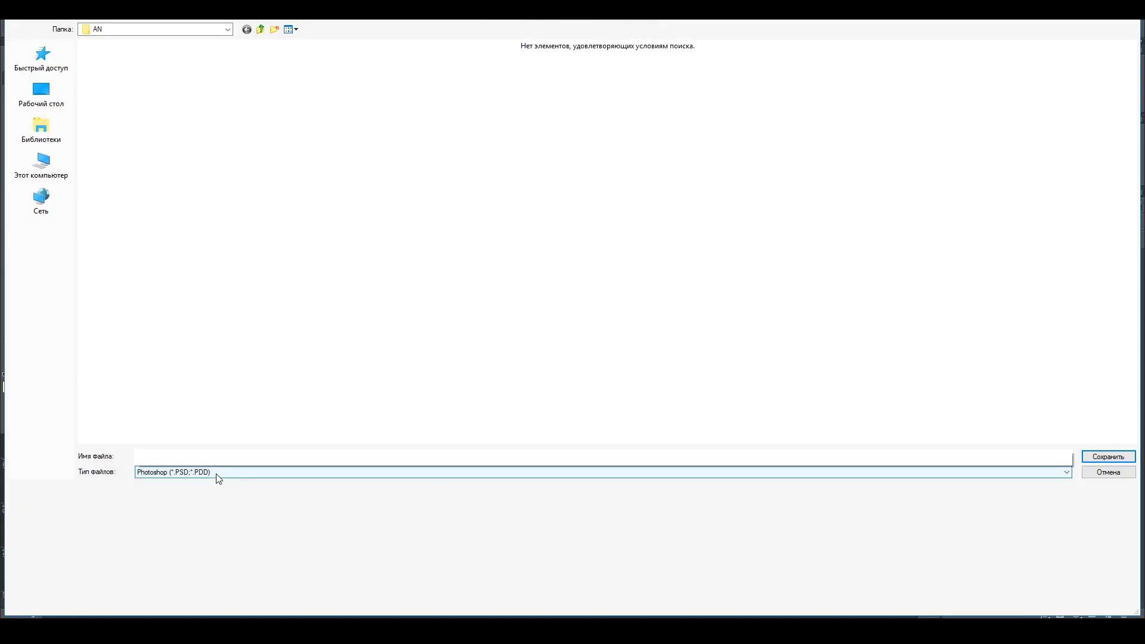
{"action": "left_click", "coordinate": [213, 426]}
{"action": "left_click", "coordinate": [205, 458]}
{"action": "key", "text": "ctrl+a"}
{"action": "type", "text": "1"}
{"action": "left_click", "coordinate": [1106, 457]}
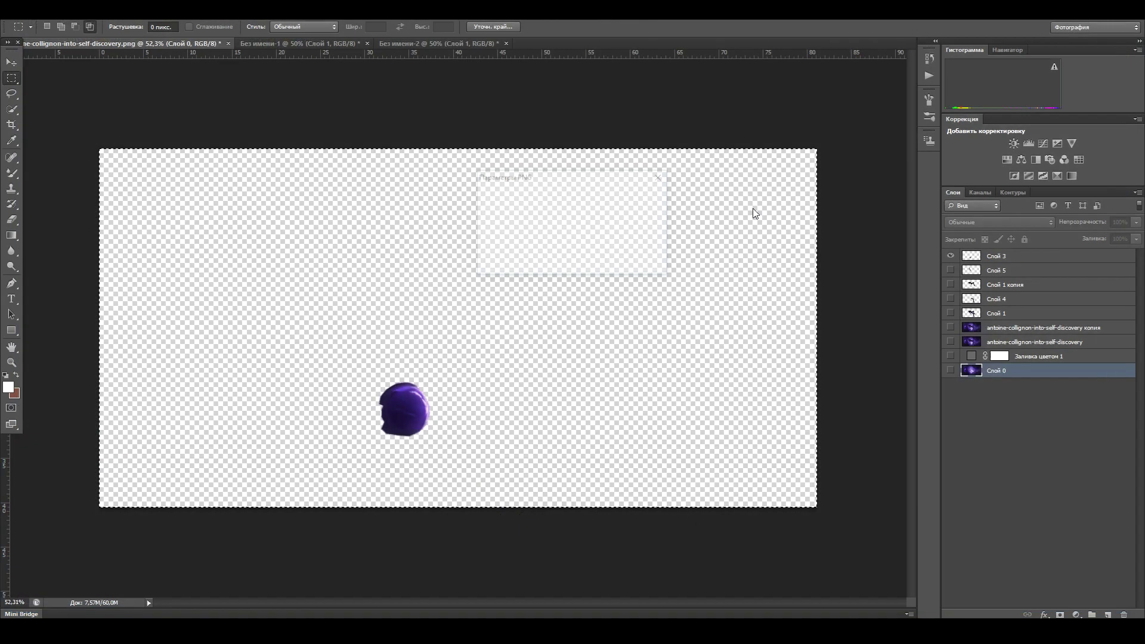
{"action": "left_click", "coordinate": [630, 197]}
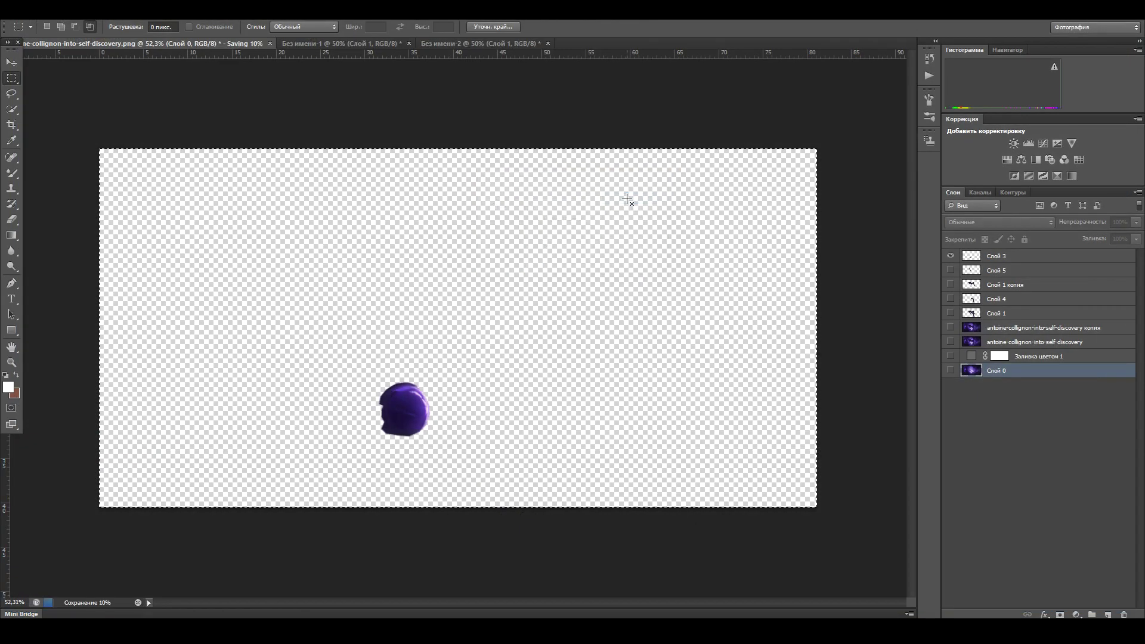
Step: Show only the layer Слой 5 with the arm and save it as the PNG file 2
{"action": "left_click", "coordinate": [950, 258]}
{"action": "left_click", "coordinate": [950, 269]}
{"action": "key", "text": "ctrl+shift+s"}
{"action": "type", "text": "2"}
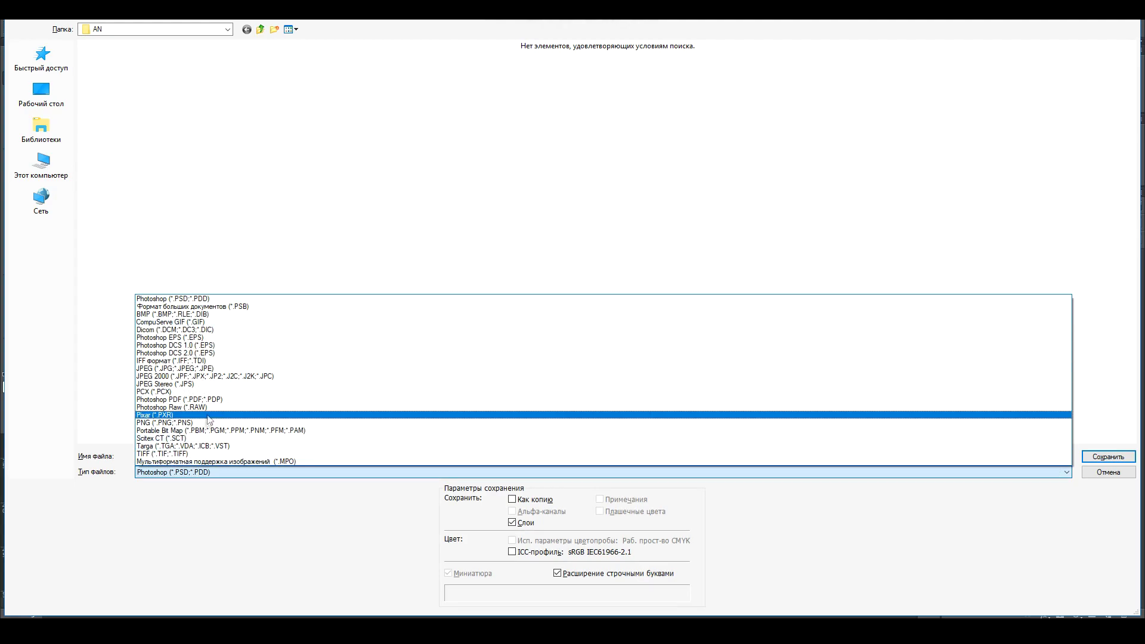
{"action": "left_click", "coordinate": [1108, 457]}
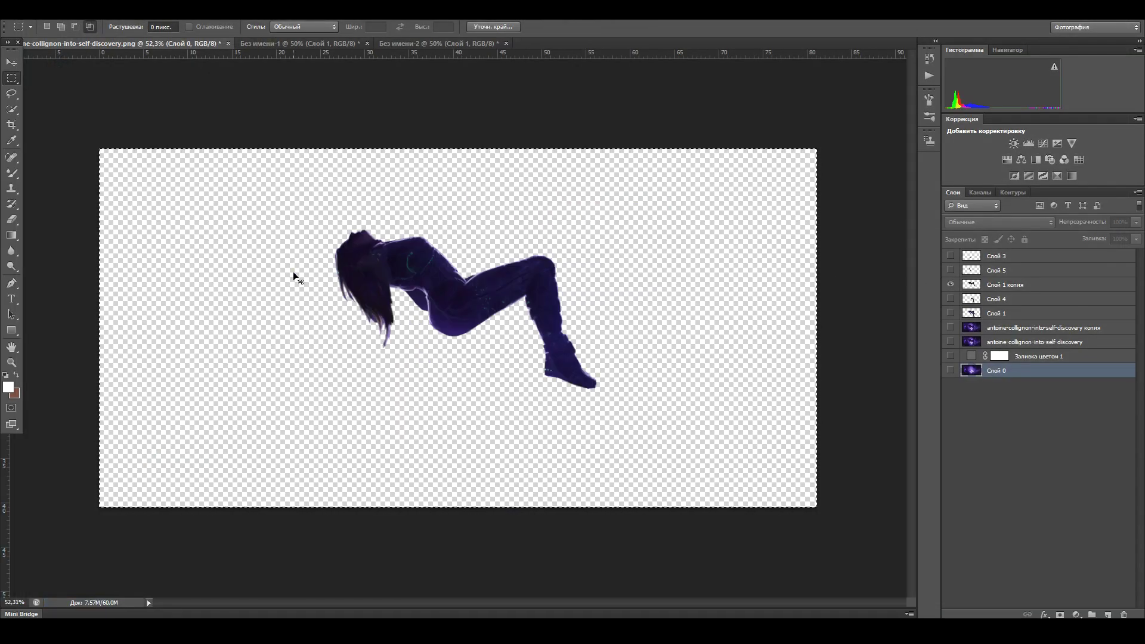
Step: Save the figure's body, with only the layer Слой 1 копия visible, as the PNG file 3
{"action": "key", "text": "ctrl+shift+s"}
{"action": "type", "text": "3"}
{"action": "left_click", "coordinate": [1108, 456]}
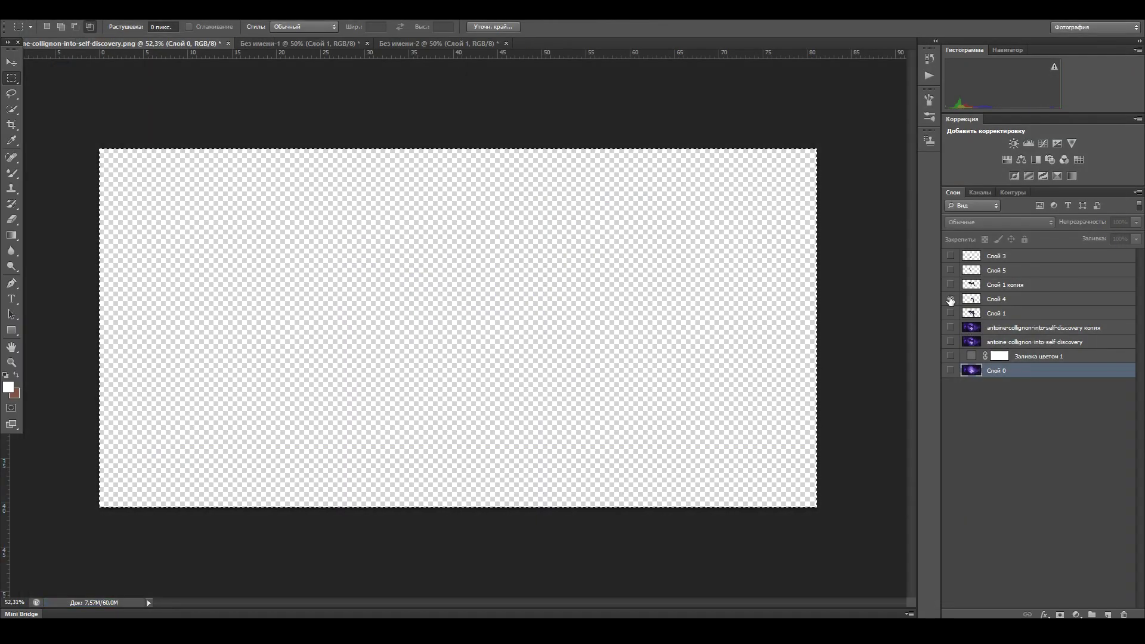
Step: Export the leg, with only the layer Слой 4 visible, as the PNG file 4
{"action": "key", "text": "ctrl+shift+s"}
{"action": "left_click", "coordinate": [173, 472]}
{"action": "left_click", "coordinate": [193, 423]}
{"action": "type", "text": "4"}
{"action": "left_click", "coordinate": [1108, 457]}
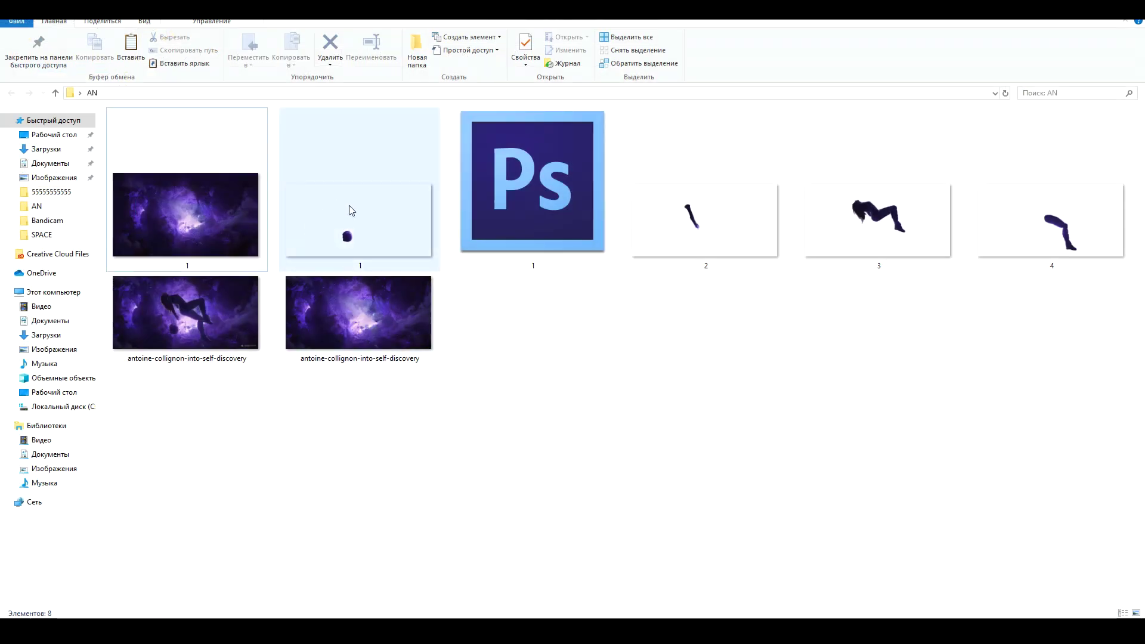
Step: Load the enlarged background 1 from the AN folder into the animation program and import 1.png as an animation over it
{"action": "mouse_move", "coordinate": [153, 220]}
{"action": "left_mouse_down"}
{"action": "mouse_move", "coordinate": [331, 553]}
{"action": "mouse_move", "coordinate": [332, 617]}
{"action": "mouse_move", "coordinate": [415, 267]}
{"action": "left_mouse_up"}
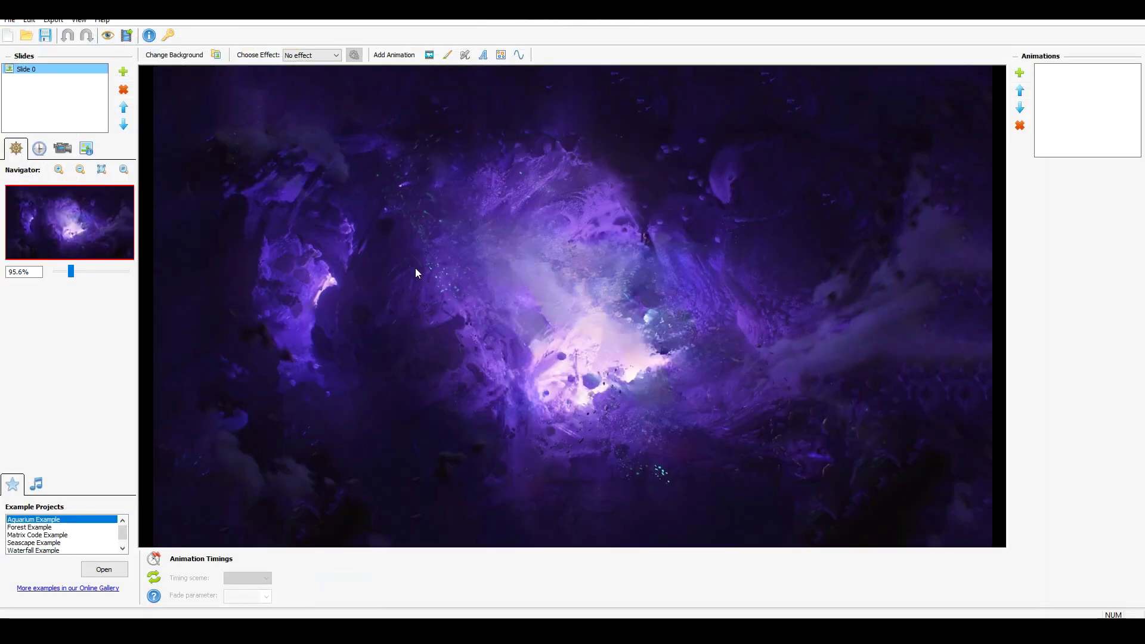
{"action": "left_click", "coordinate": [1025, 71]}
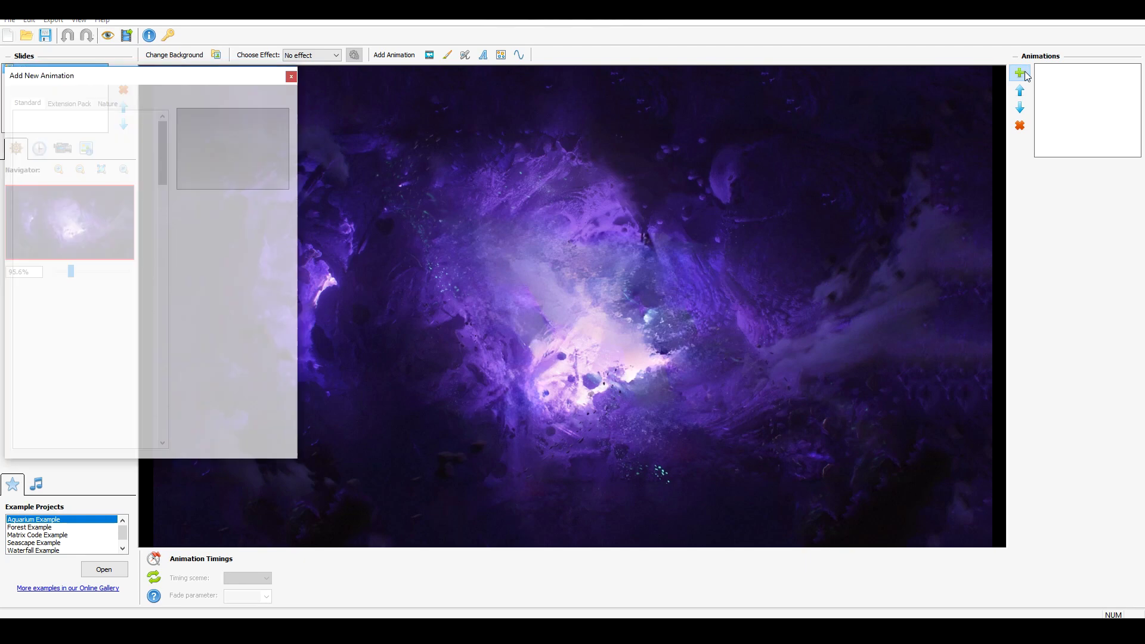
{"action": "left_click", "coordinate": [225, 249]}
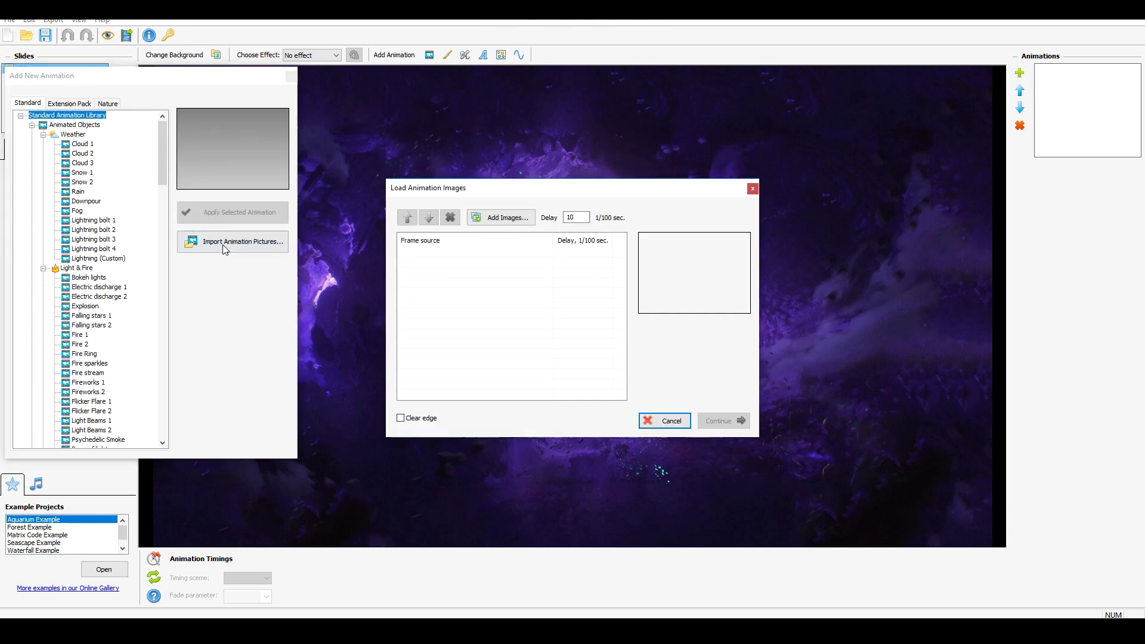
{"action": "left_click", "coordinate": [507, 218]}
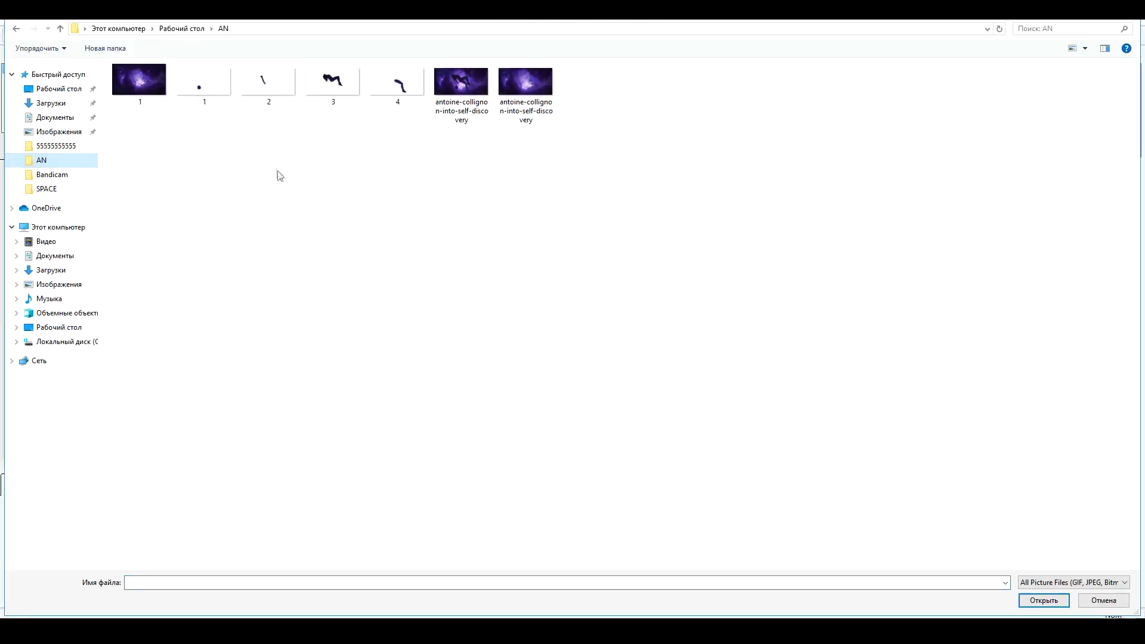
{"action": "double_click", "coordinate": [197, 84]}
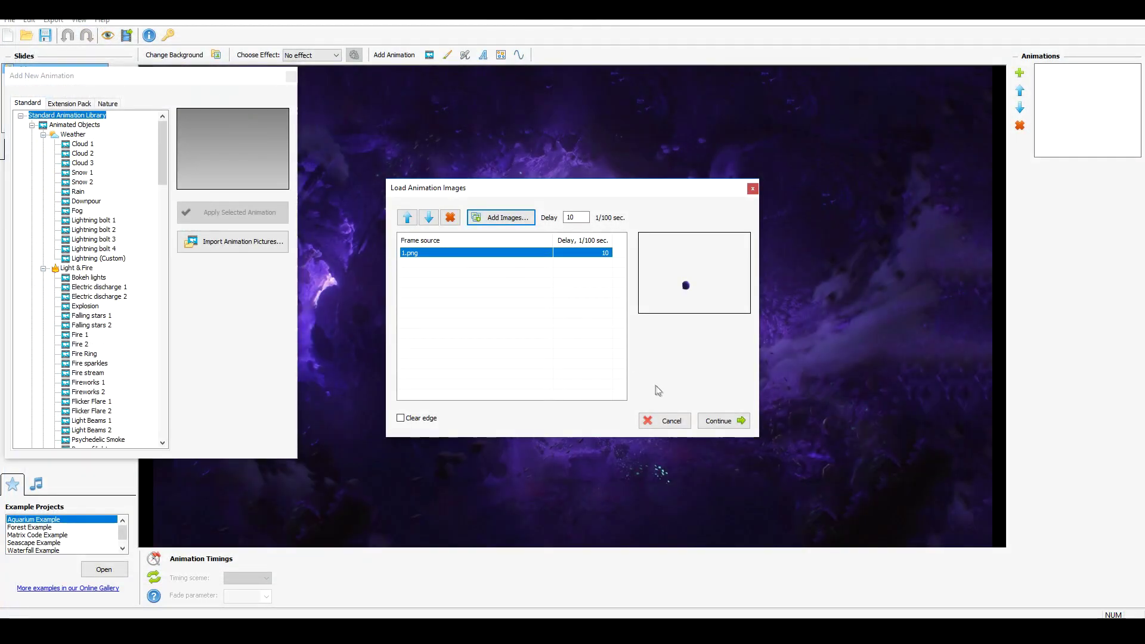
{"action": "left_click", "coordinate": [735, 427]}
{"action": "left_click", "coordinate": [556, 263]}
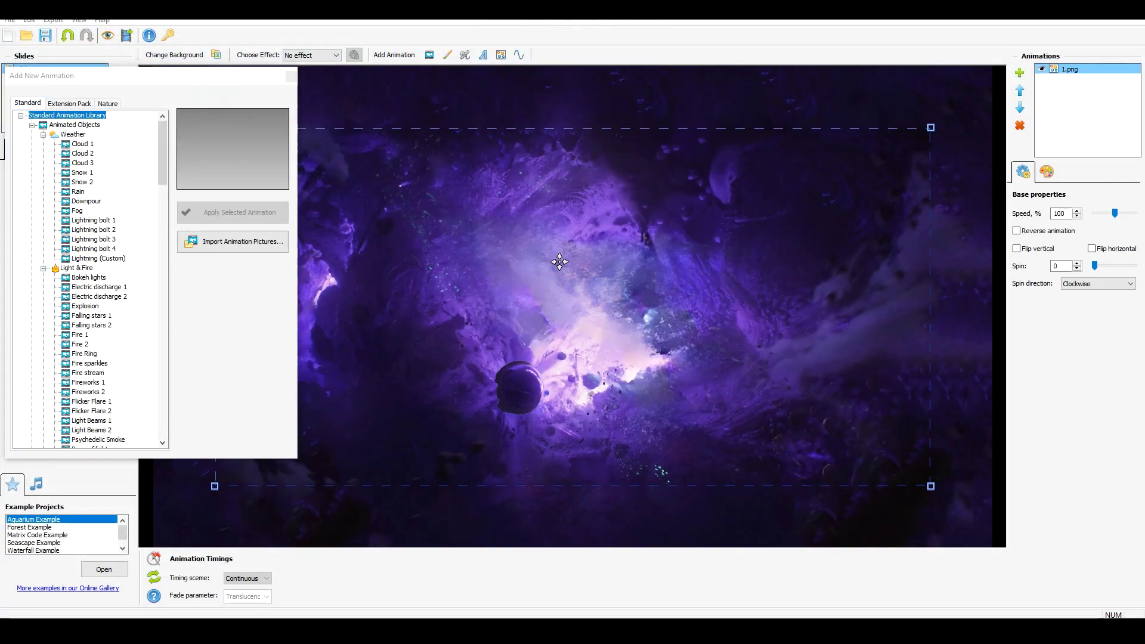
Step: Import 3.png, 2.png and 4.png as separate animations on the slide and finish adding animation pictures
{"action": "left_click", "coordinate": [222, 240]}
{"action": "left_click", "coordinate": [501, 218]}
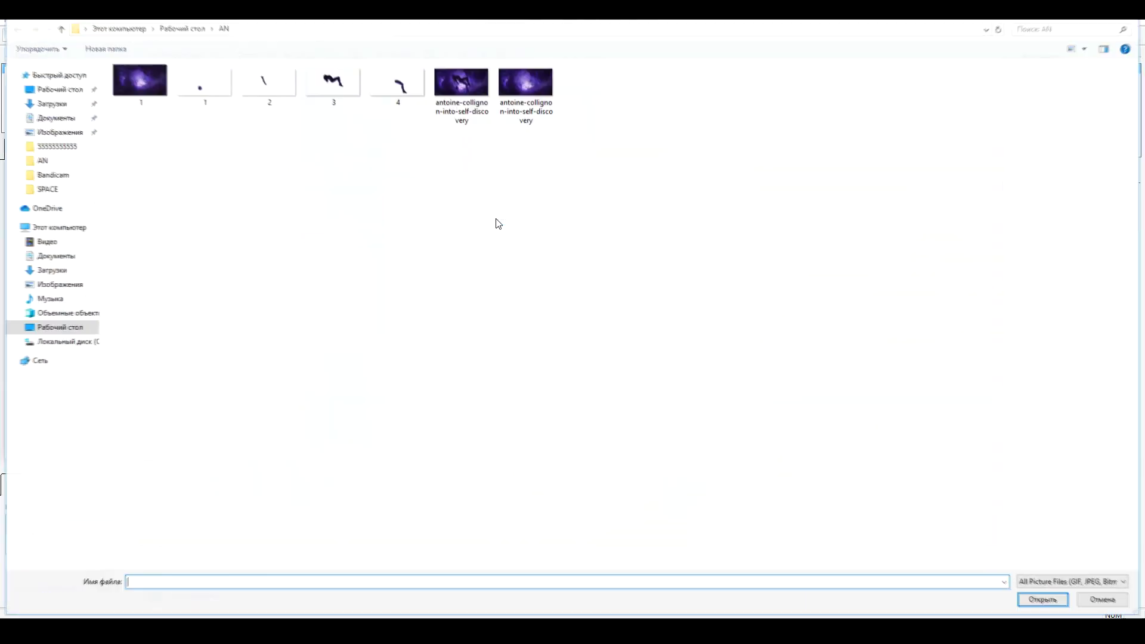
{"action": "double_click", "coordinate": [278, 89]}
{"action": "left_click", "coordinate": [707, 424]}
{"action": "left_click", "coordinate": [564, 265]}
{"action": "left_click", "coordinate": [245, 239]}
{"action": "left_click", "coordinate": [500, 218]}
{"action": "double_click", "coordinate": [328, 84]}
{"action": "left_click", "coordinate": [715, 424]}
{"action": "left_click", "coordinate": [565, 269]}
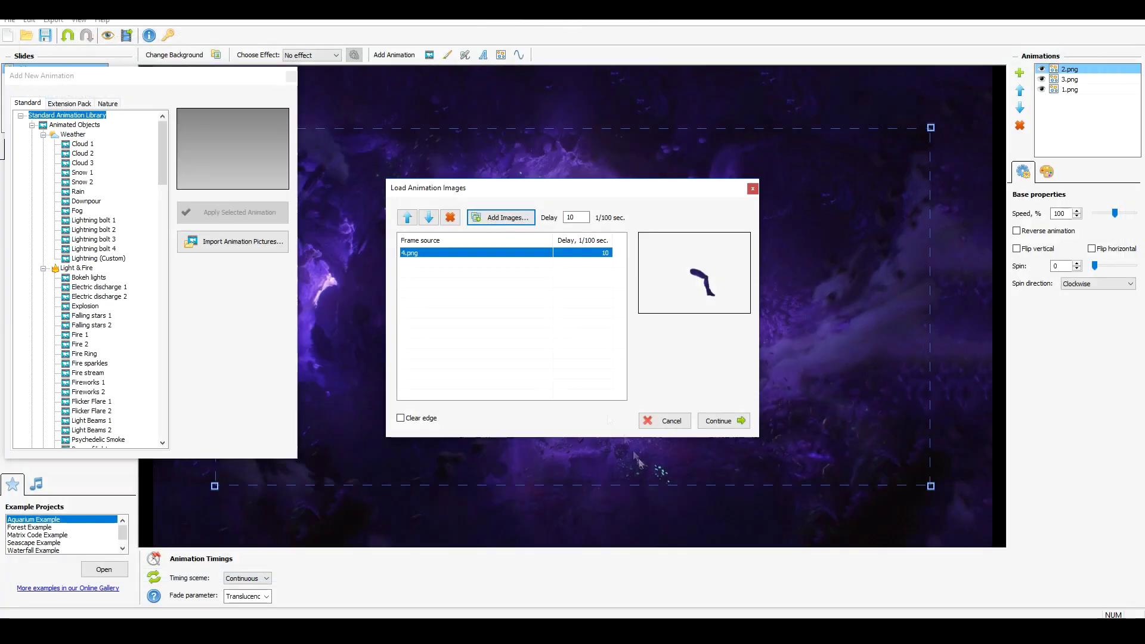
{"action": "left_click", "coordinate": [726, 419]}
{"action": "left_click", "coordinate": [291, 76]}
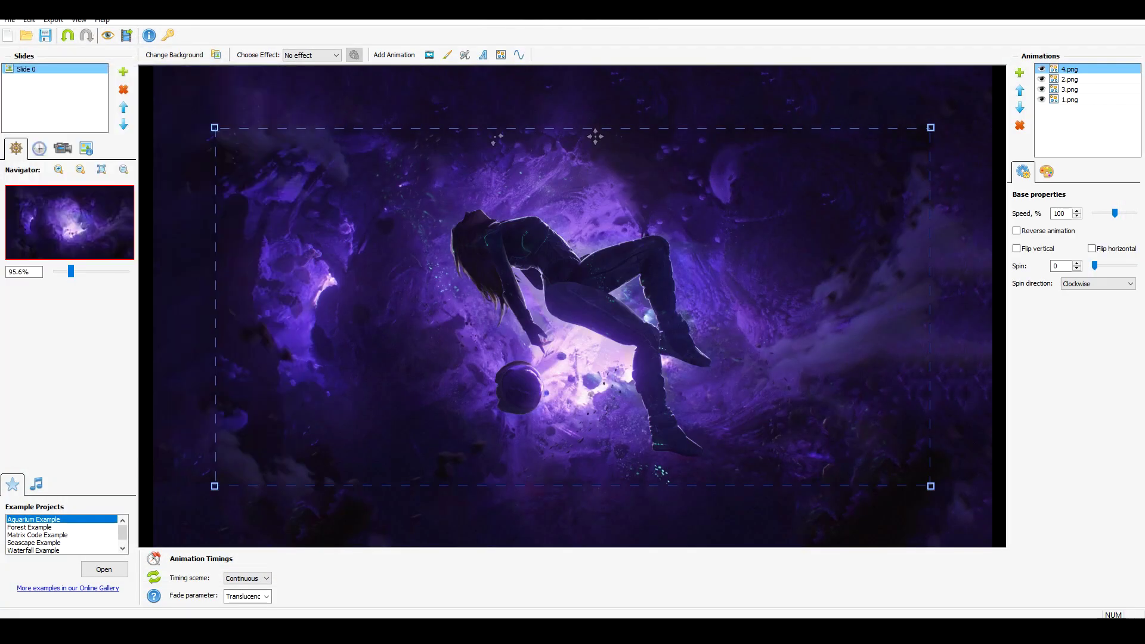
Step: Move the 4.png animation down in the stacking order so that it sits between 3.png and 1.png
{"action": "left_click", "coordinate": [1020, 109]}
{"action": "left_click", "coordinate": [1019, 109]}
{"action": "left_click", "coordinate": [1020, 109]}
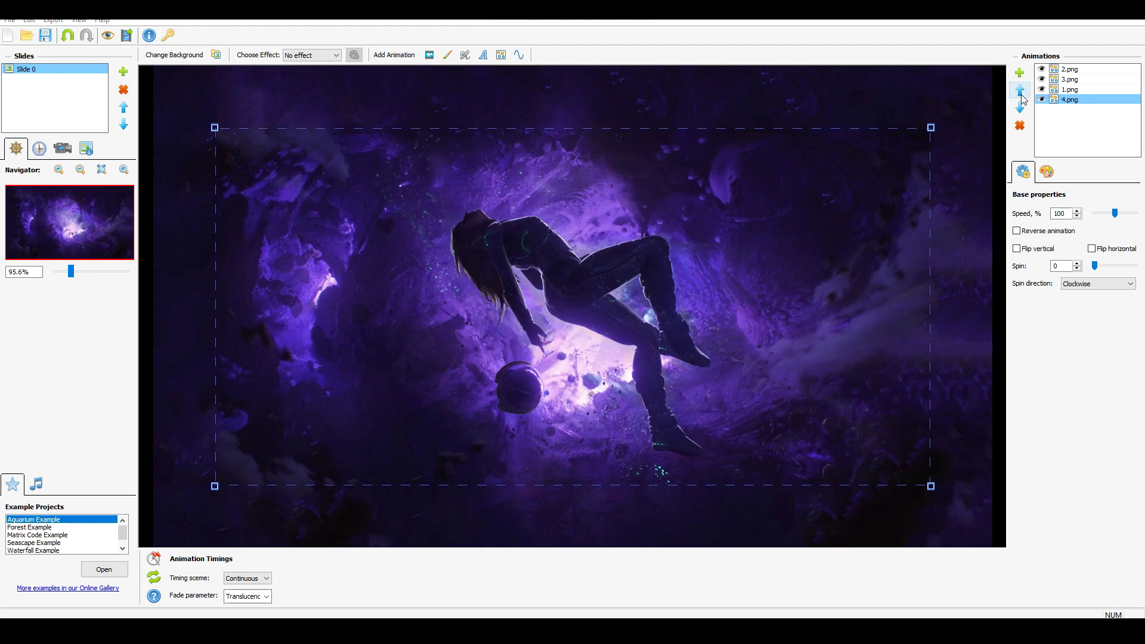
{"action": "left_click", "coordinate": [1020, 90]}
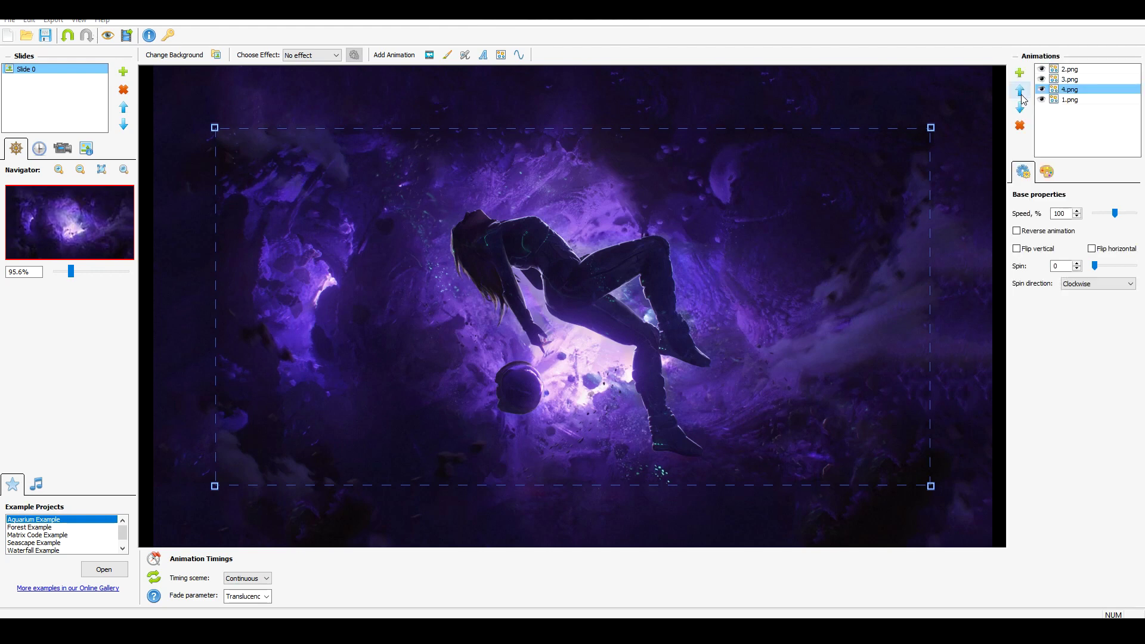
Step: Add a Flow brush (Circular) animation with a brush size of 500 pixels and place it beneath all the imported images
{"action": "left_click", "coordinate": [1071, 100]}
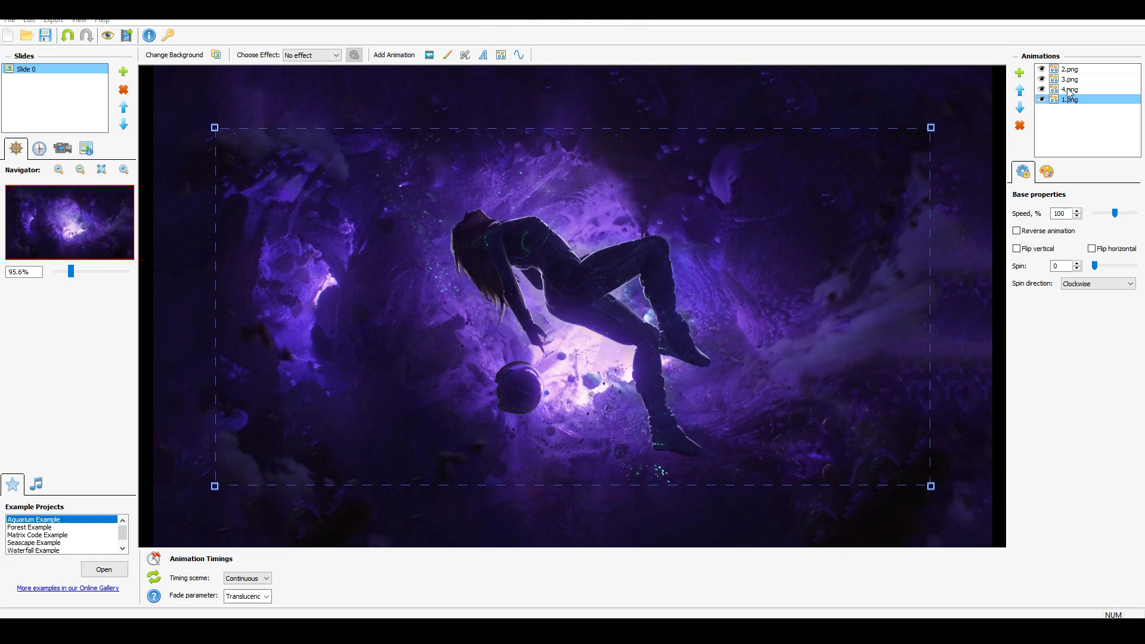
{"action": "left_click", "coordinate": [1026, 73]}
{"action": "left_click_drag", "start_coordinate": [166, 167], "coordinate": [173, 349]}
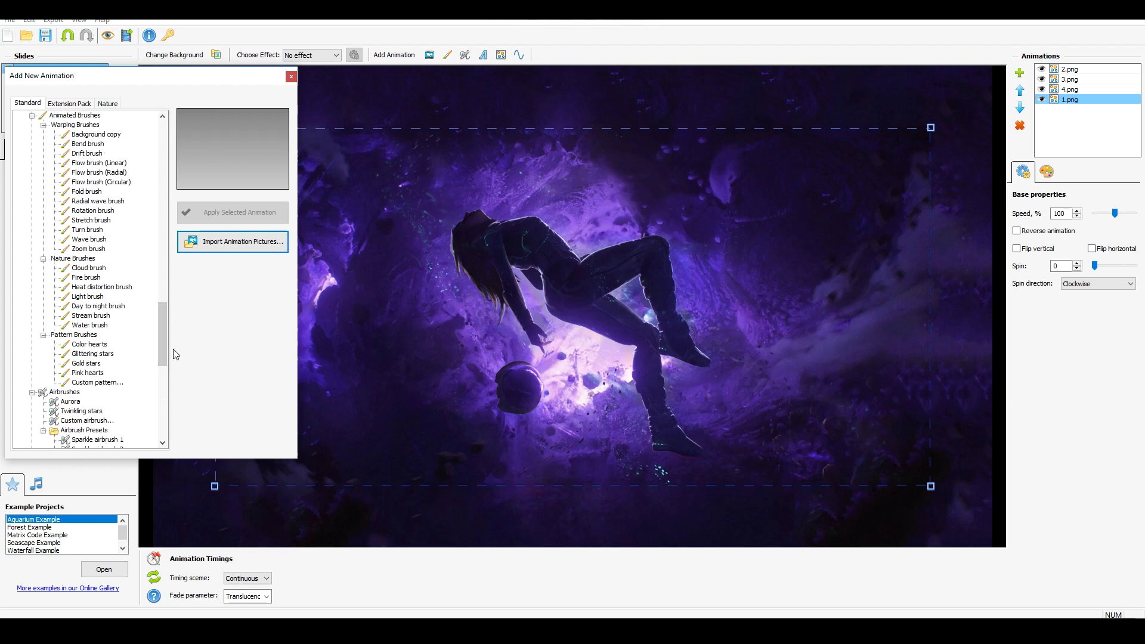
{"action": "left_click", "coordinate": [117, 182]}
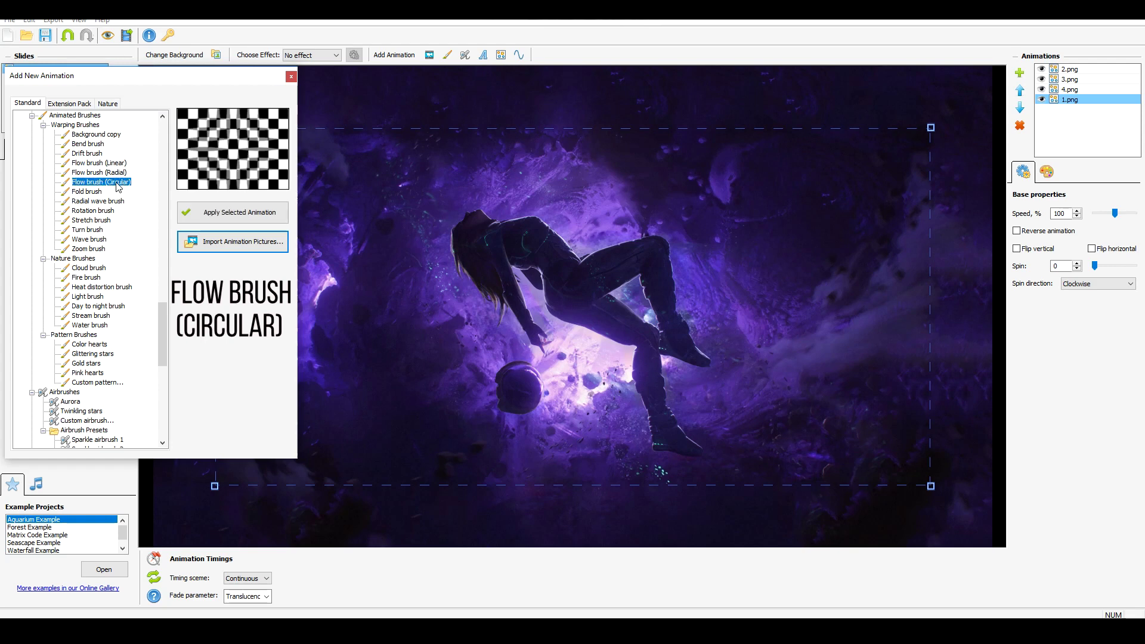
{"action": "left_click", "coordinate": [223, 213]}
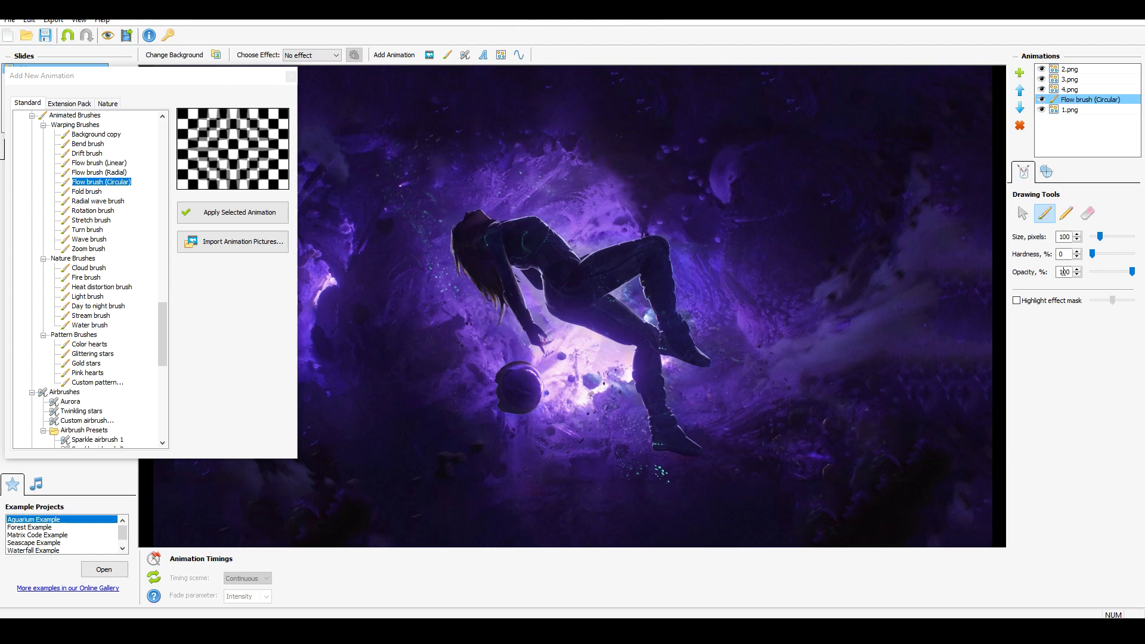
{"action": "left_click", "coordinate": [1135, 237]}
{"action": "left_click", "coordinate": [291, 77]}
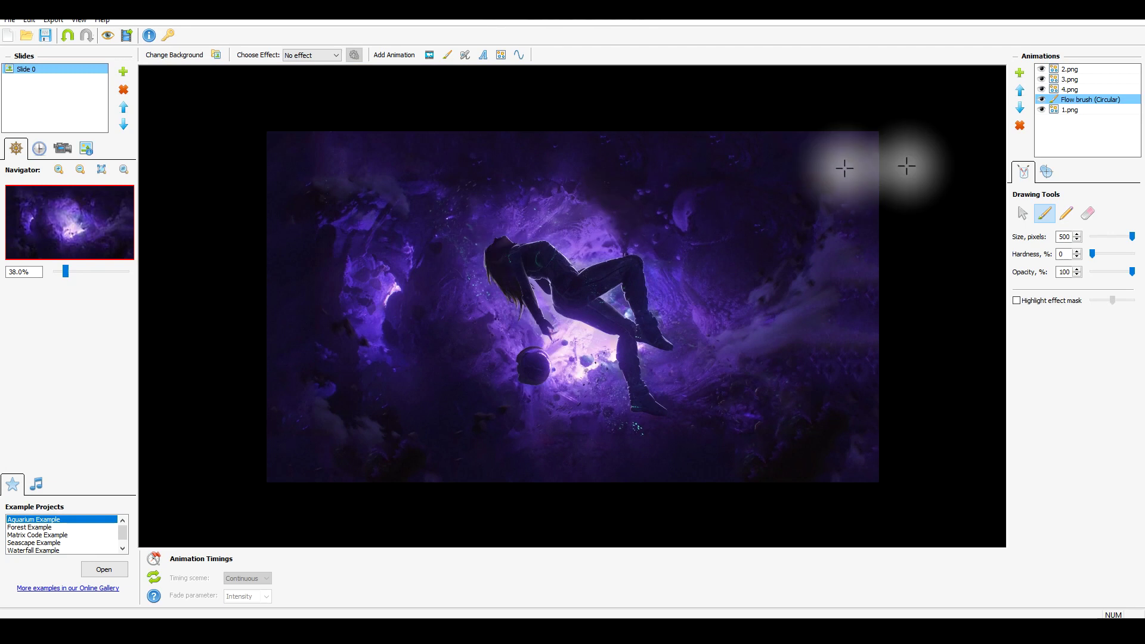
{"action": "left_click", "coordinate": [1020, 110]}
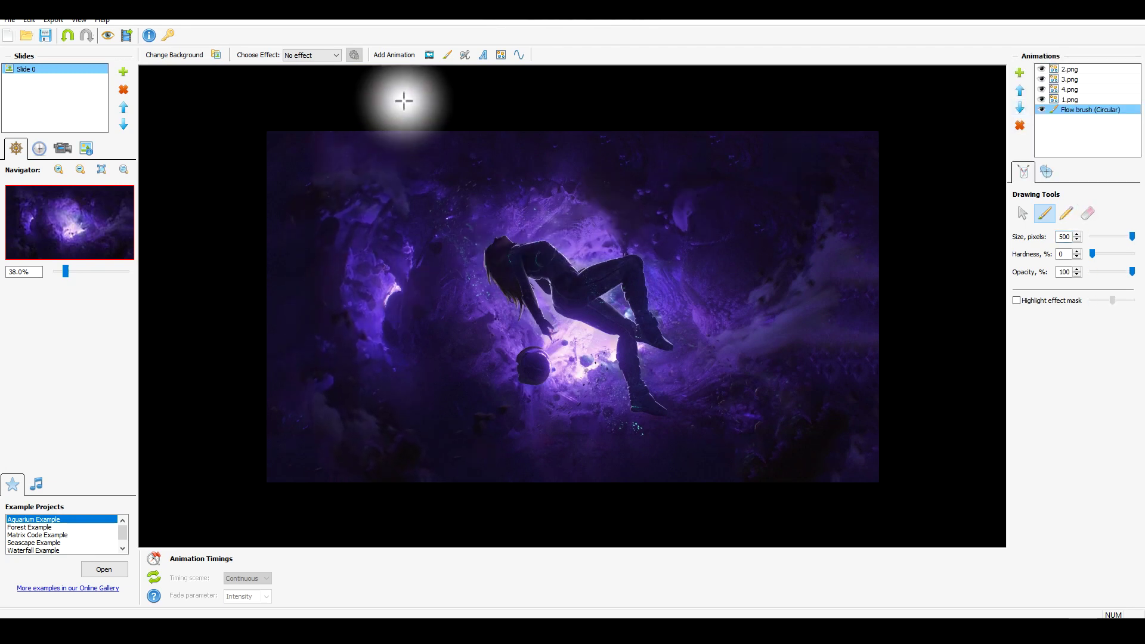
Step: Paint the flow mask over the outer background around the figure with a 700-pixel brush, highlighting the mask only while painting
{"action": "left_click", "coordinate": [1017, 301]}
{"action": "left_click_drag", "start_coordinate": [1110, 301], "coordinate": [1092, 300]}
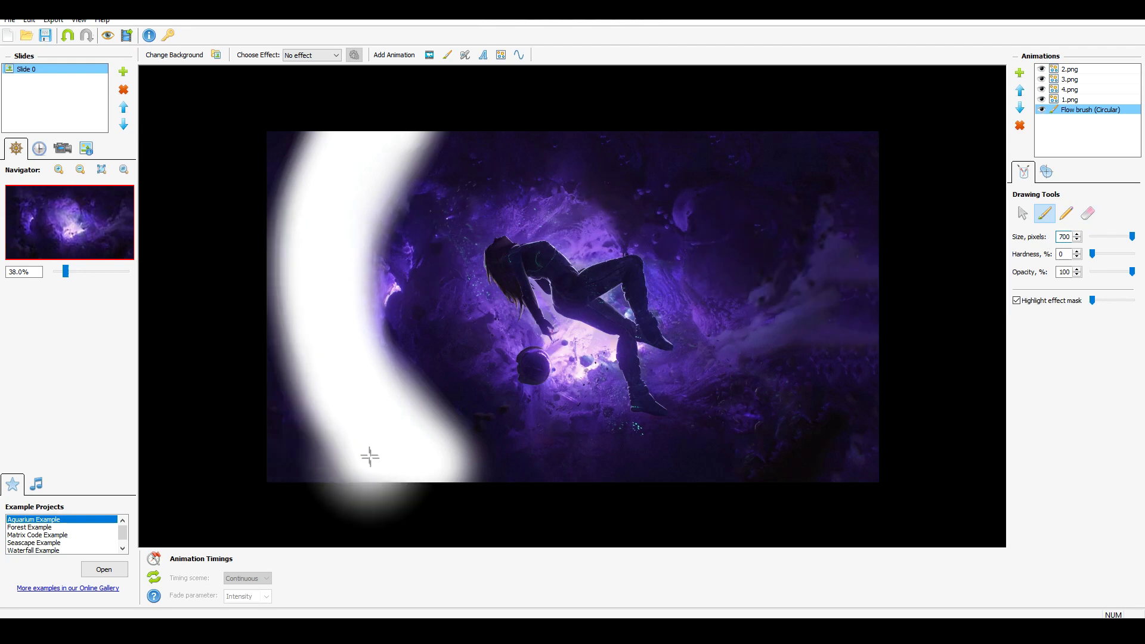
{"action": "mouse_move", "coordinate": [368, 455]}
{"action": "left_mouse_down"}
{"action": "mouse_move", "coordinate": [311, 446]}
{"action": "mouse_move", "coordinate": [276, 128]}
{"action": "left_mouse_up"}
{"action": "mouse_move", "coordinate": [339, 270]}
{"action": "left_mouse_down"}
{"action": "mouse_move", "coordinate": [776, 188]}
{"action": "mouse_move", "coordinate": [897, 130]}
{"action": "mouse_move", "coordinate": [890, 376]}
{"action": "mouse_move", "coordinate": [744, 436]}
{"action": "mouse_move", "coordinate": [322, 343]}
{"action": "left_mouse_up"}
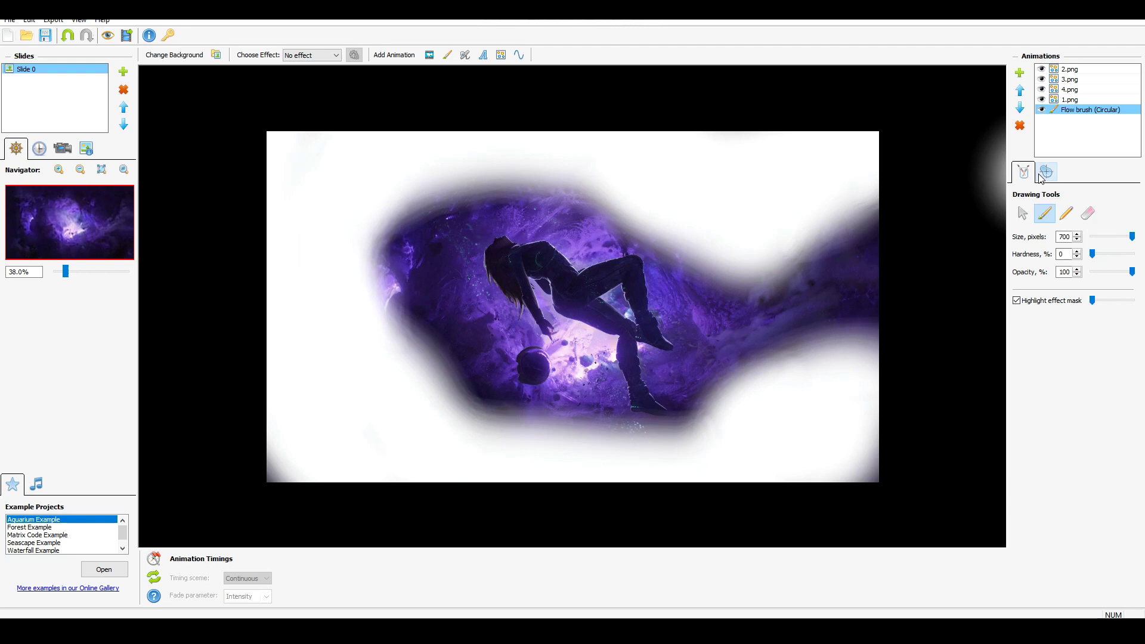
{"action": "left_click", "coordinate": [1017, 301]}
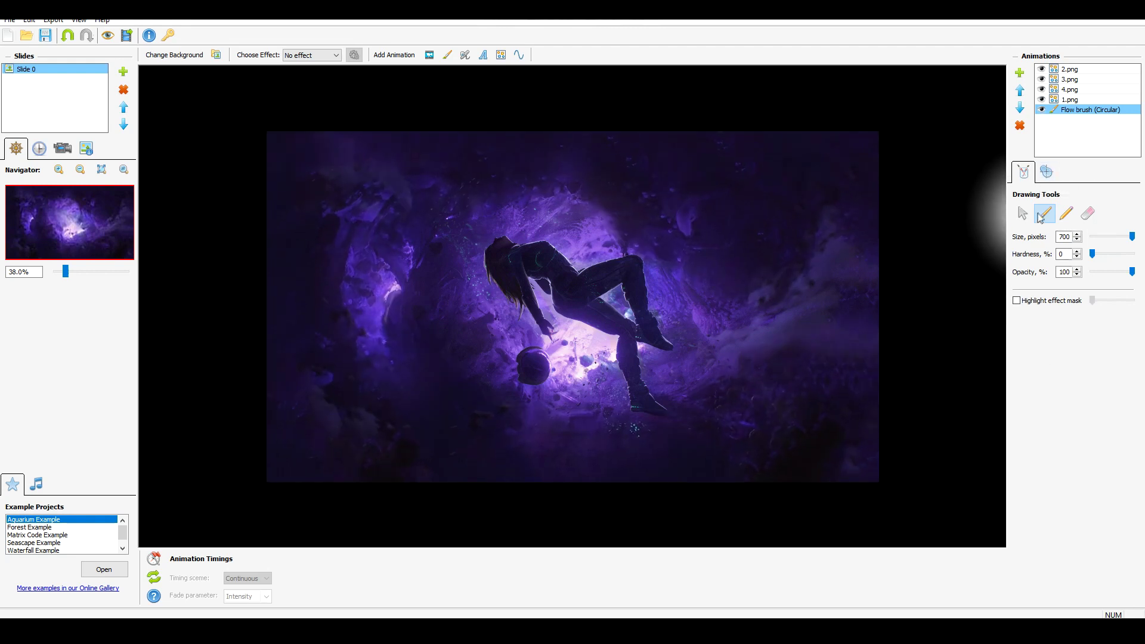